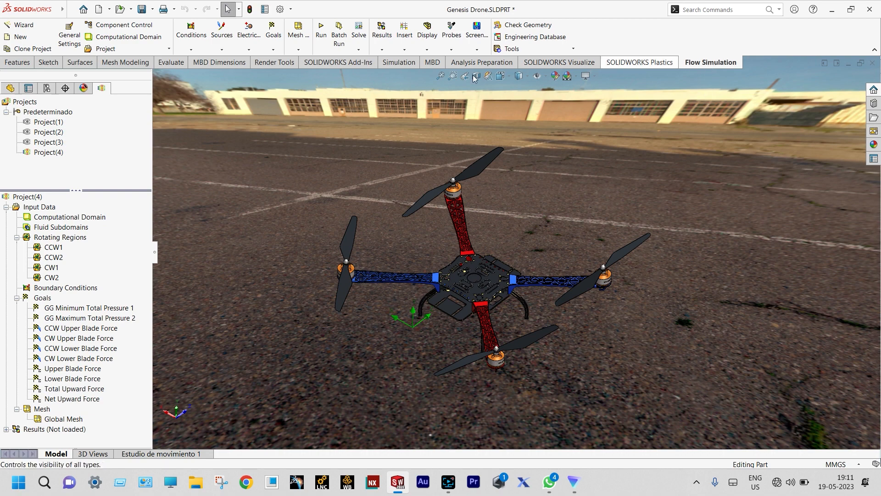
# Launch the new-project wizard and select the SI unit system
pyautogui.click(34, 27)
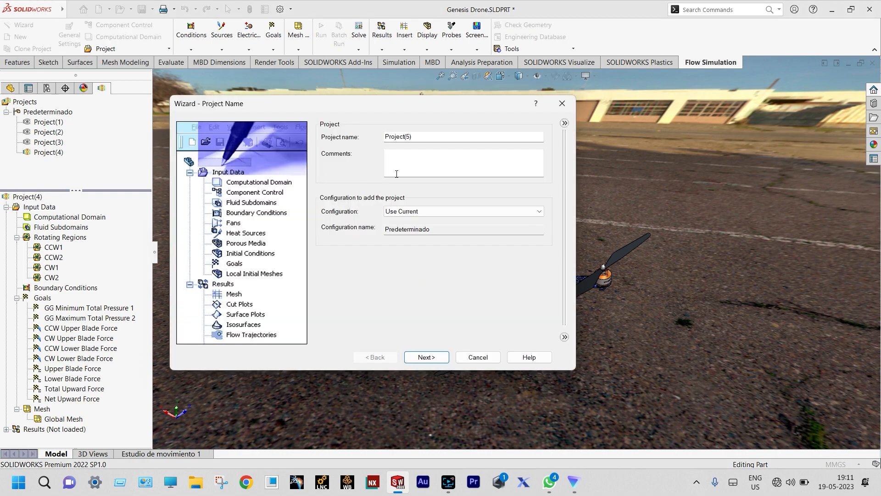
pyautogui.click(427, 357)
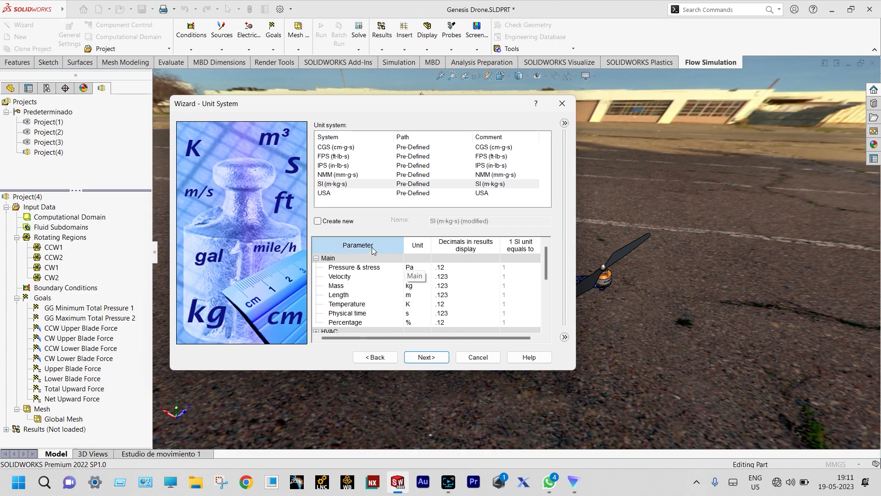
pyautogui.click(342, 184)
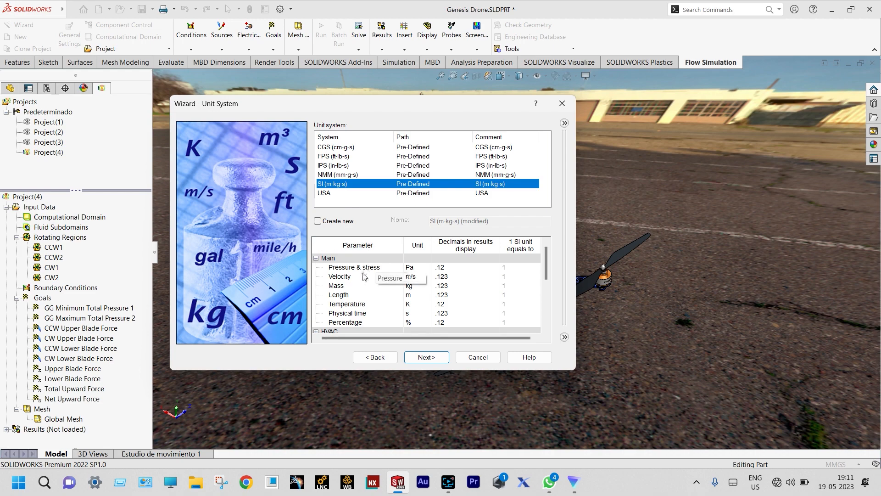
# Change the temperature unit to Celsius and the angular velocity unit to RPM
pyautogui.click(414, 305)
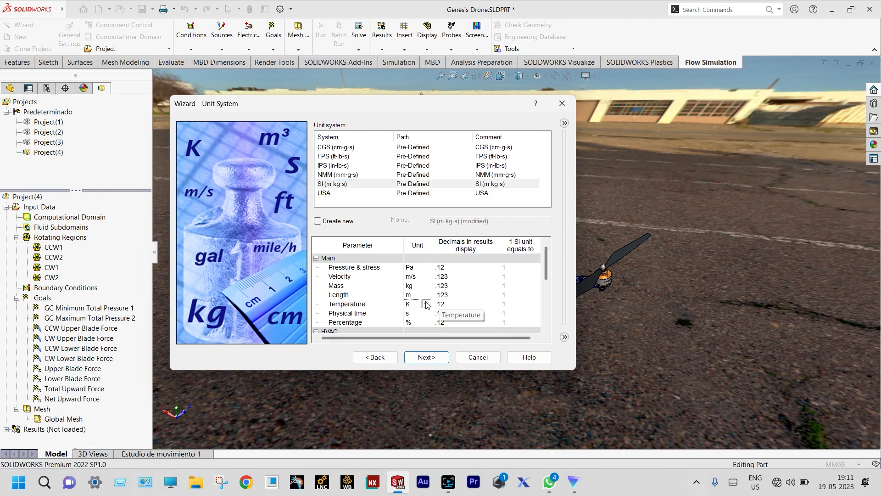
pyautogui.click(426, 304)
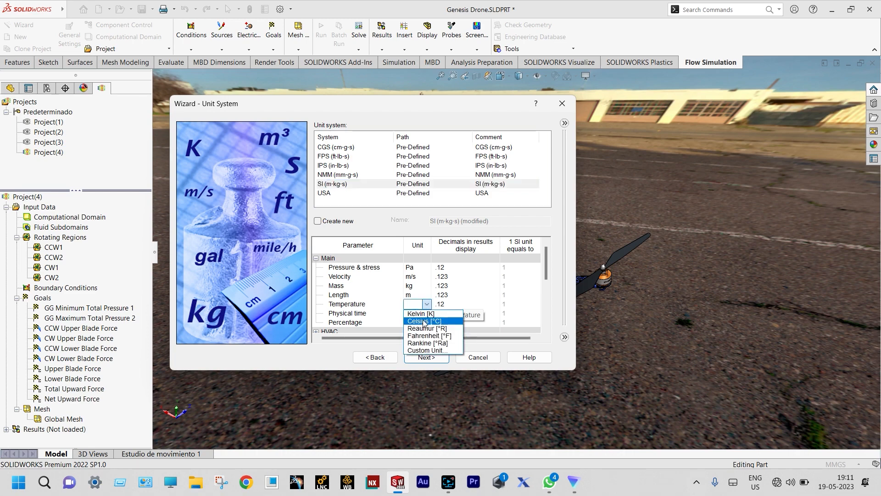
pyautogui.click(424, 321)
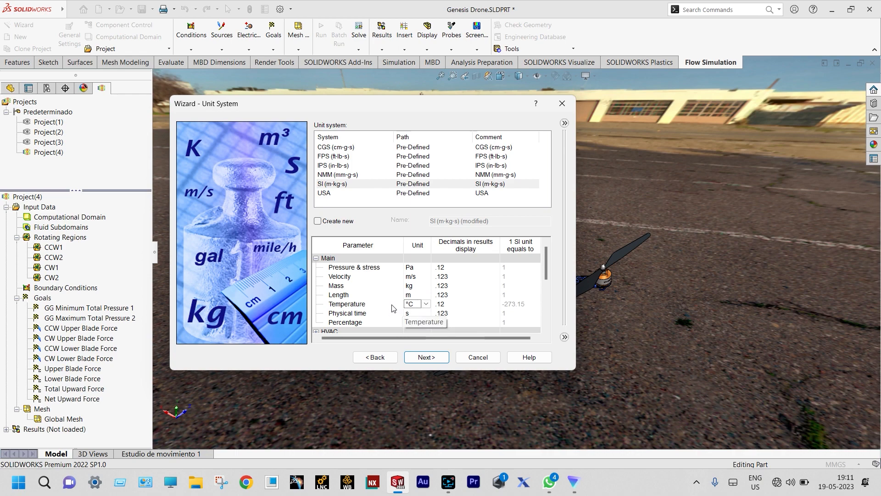
pyautogui.scroll(-2, 392, 304)
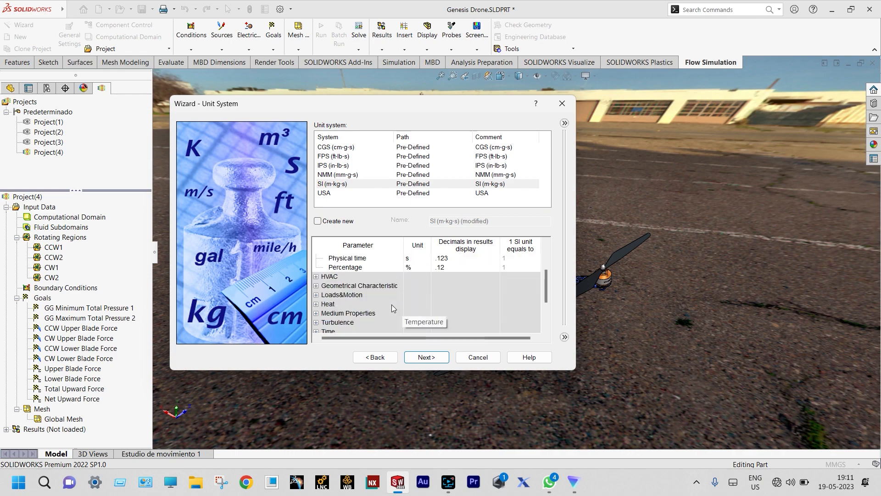
pyautogui.click(316, 294)
pyautogui.scroll(-1, 371, 301)
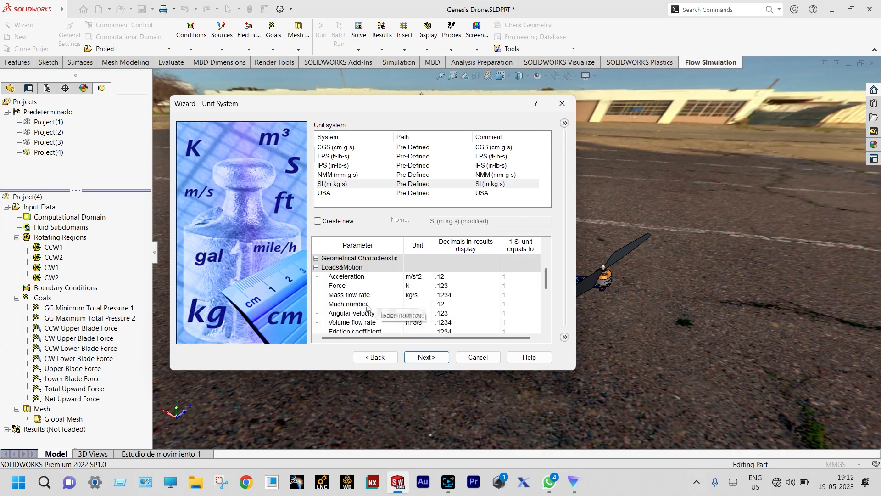
pyautogui.click(416, 315)
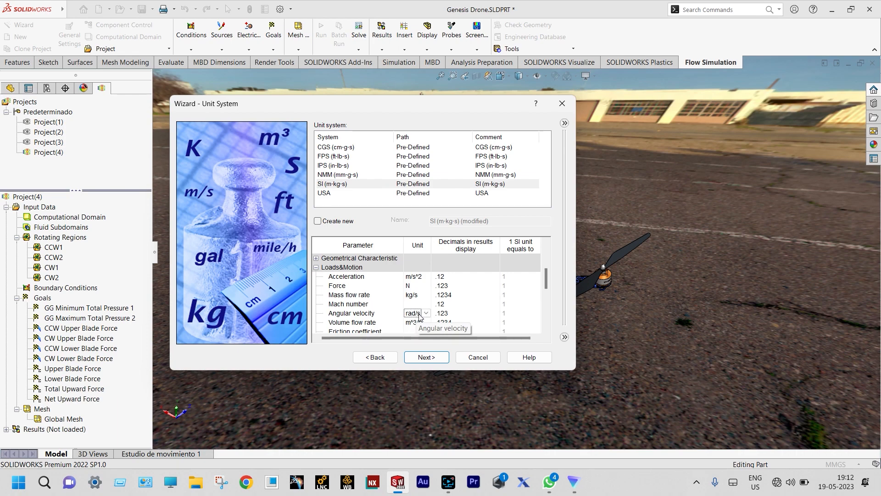
pyautogui.click(427, 314)
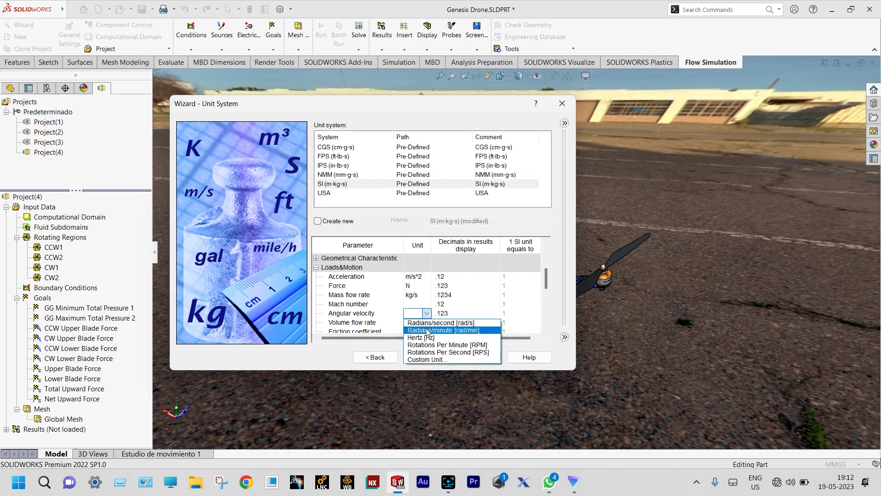
pyautogui.click(441, 345)
pyautogui.click(426, 358)
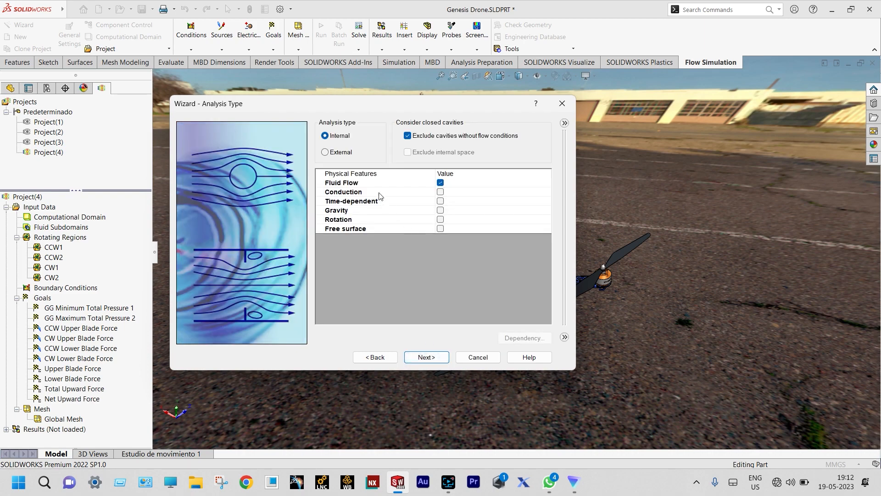
# Make the analysis external with gravity of -9.81 m/s² along Y and 0 along Z
pyautogui.click(327, 153)
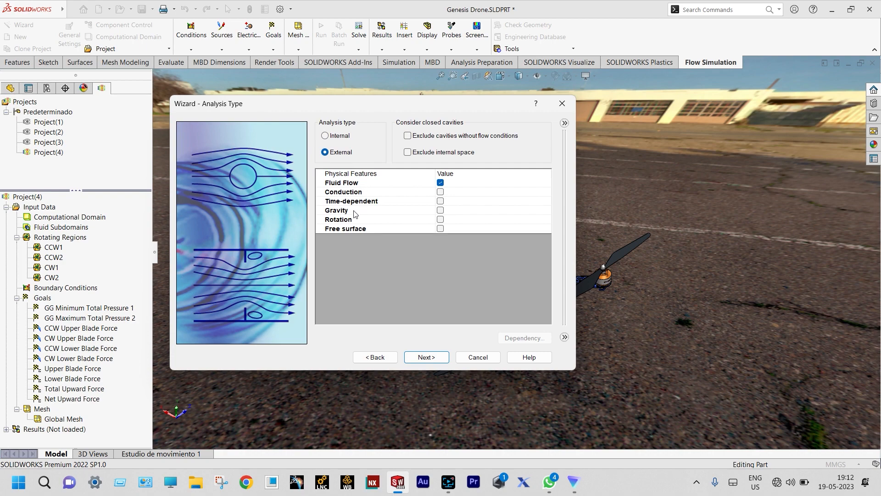
pyautogui.click(439, 212)
pyautogui.click(440, 210)
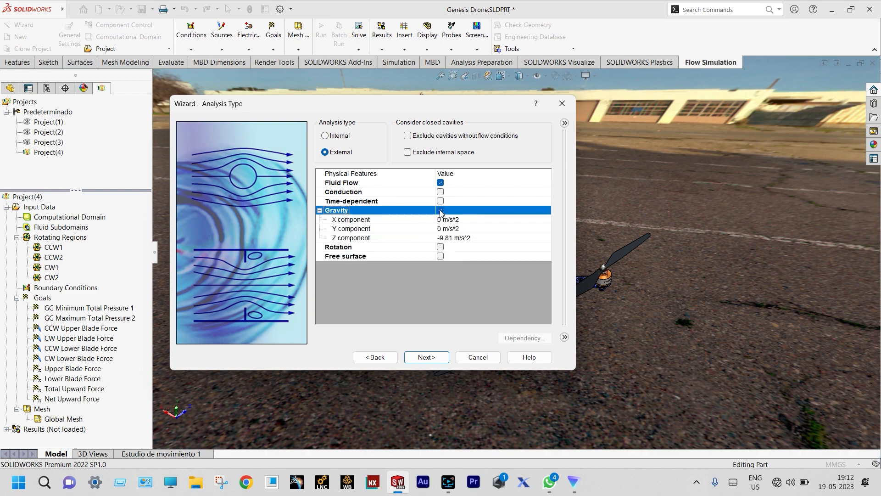
pyautogui.moveTo(428, 100); pyautogui.dragTo(673, 163)
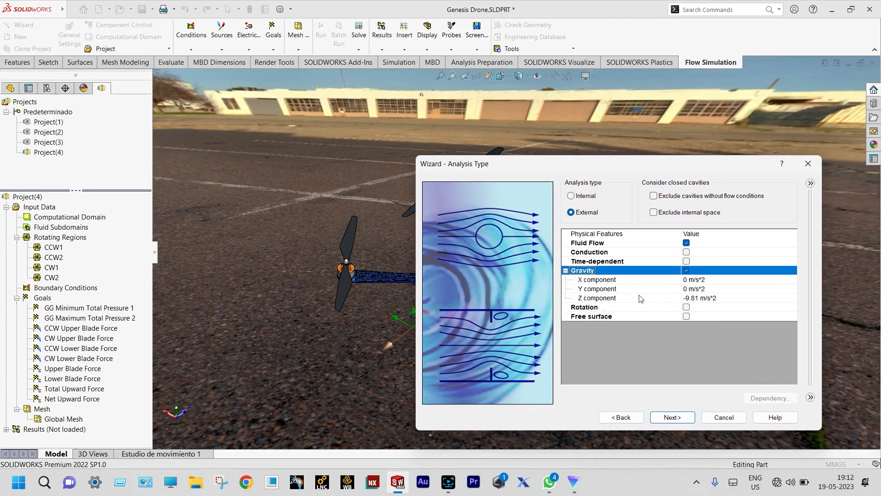
pyautogui.click(689, 291)
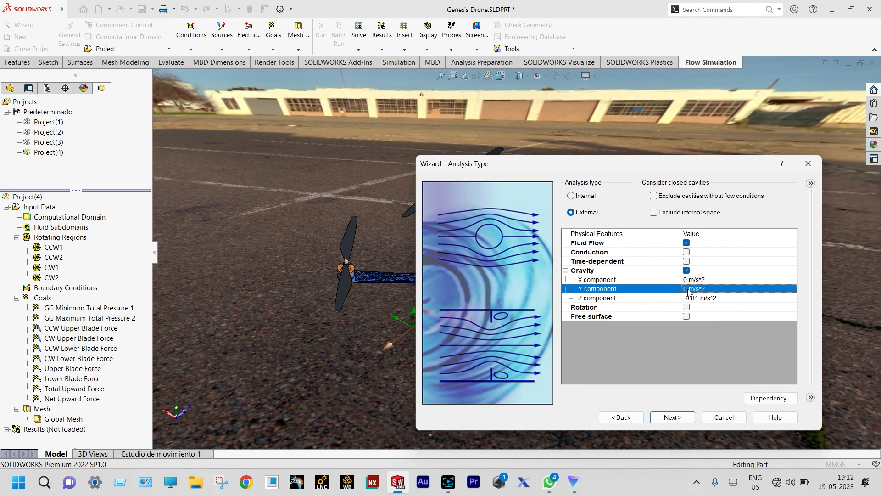
pyautogui.click(689, 289)
pyautogui.doubleClick(690, 287)
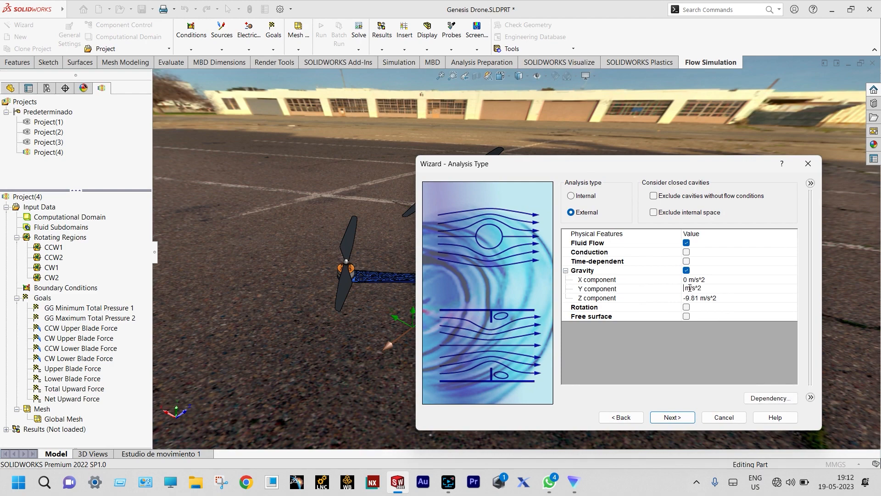
pyautogui.write('-9.81')
pyautogui.doubleClick(698, 298)
pyautogui.write('9')
pyautogui.click(680, 340)
# Turn on local region (averaging) rotation and continue to the default fluid
pyautogui.click(687, 308)
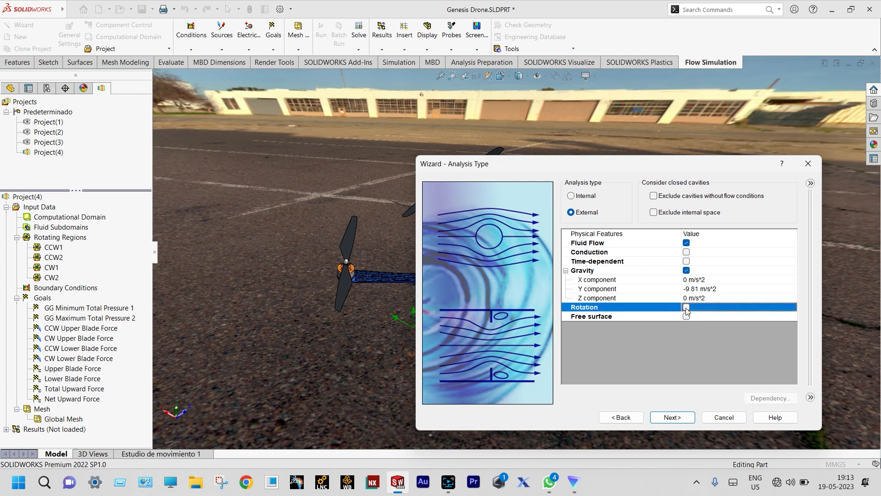
pyautogui.click(687, 307)
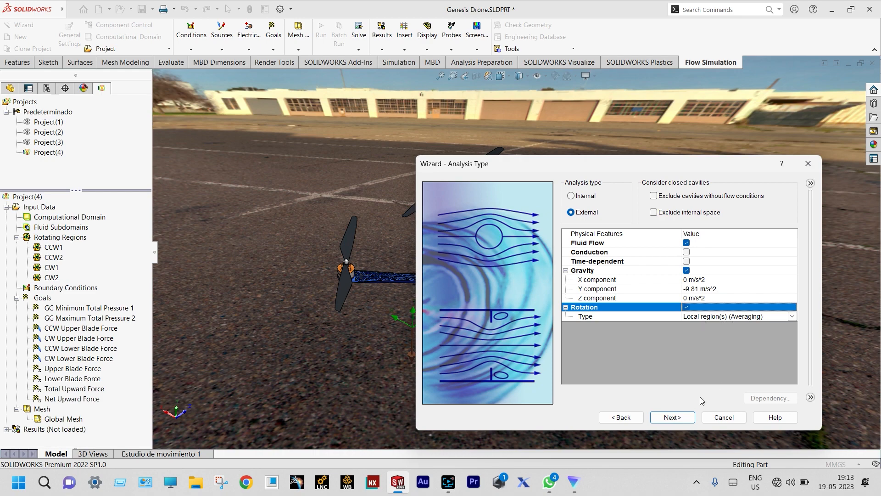
pyautogui.click(707, 315)
pyautogui.click(683, 417)
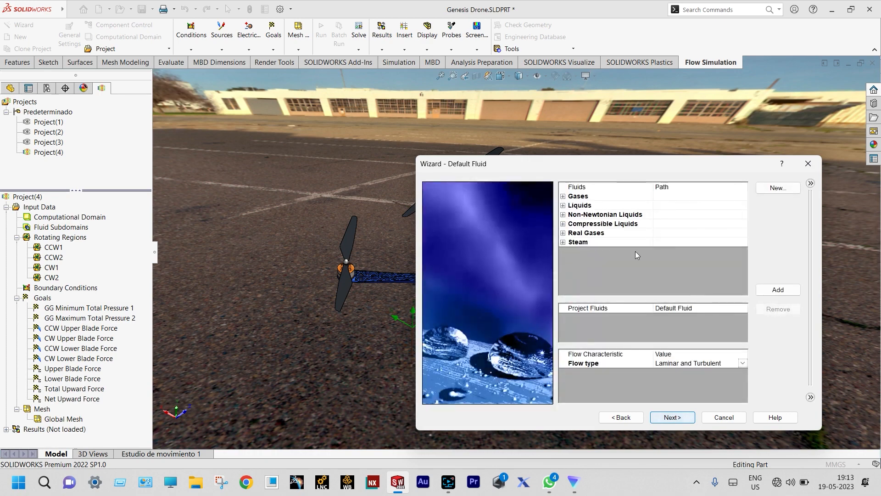
# Add Air with humidity as the project fluid and keep the default wall conditions
pyautogui.click(563, 196)
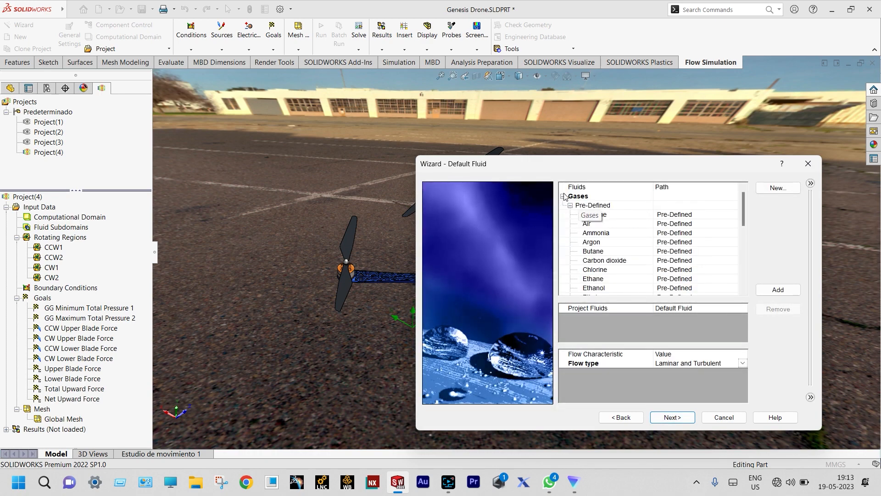
pyautogui.click(590, 224)
pyautogui.doubleClick(591, 224)
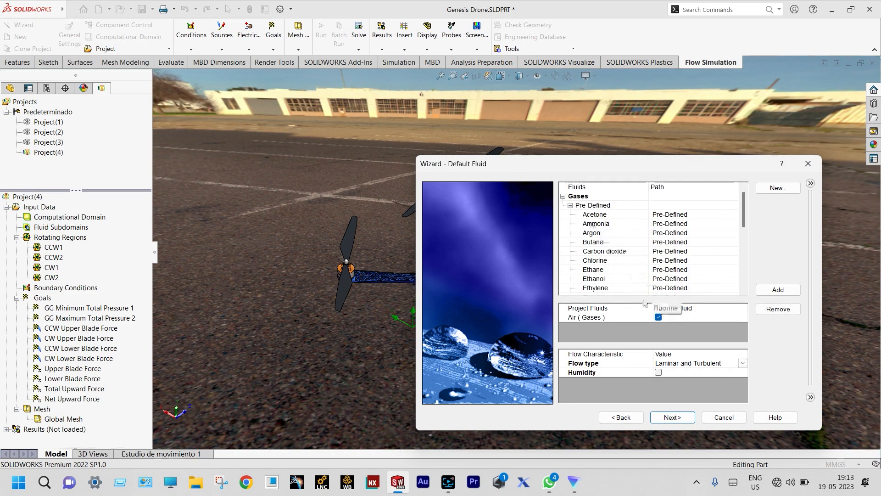
pyautogui.click(660, 372)
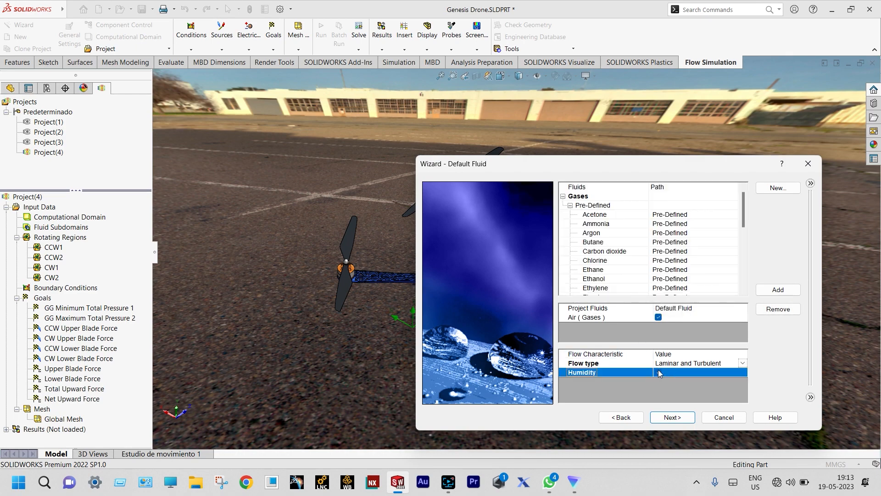
pyautogui.click(658, 371)
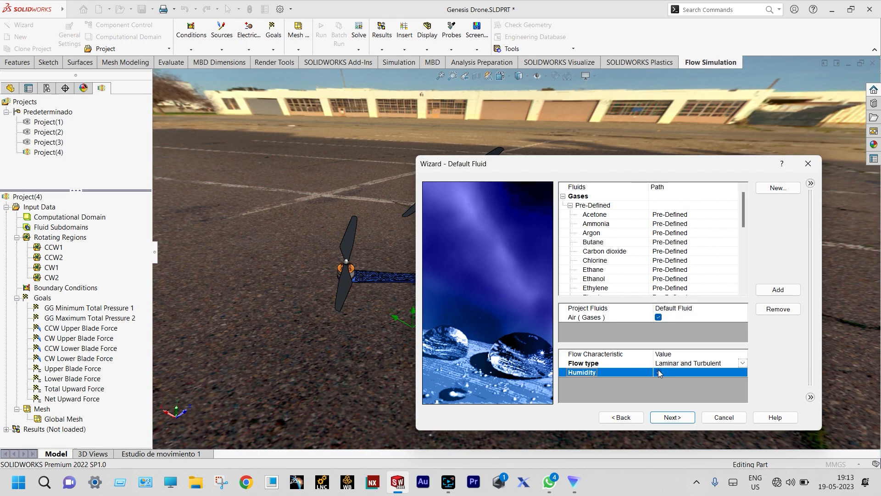
pyautogui.click(672, 418)
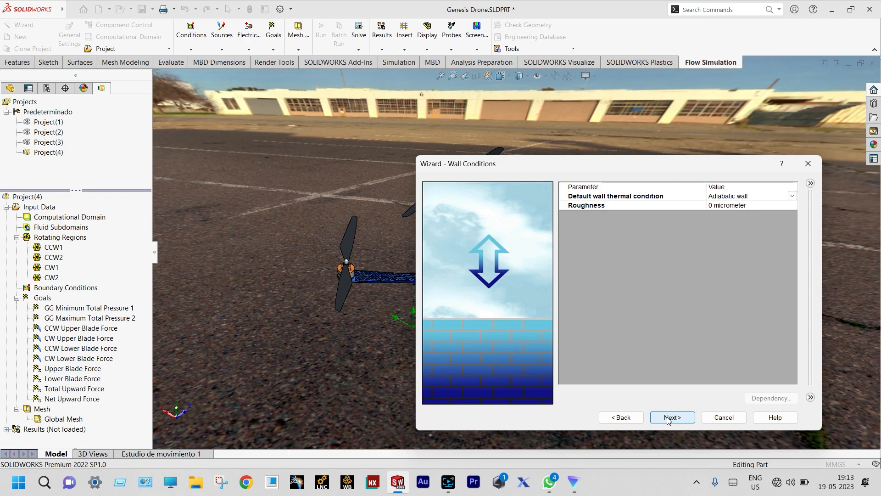
pyautogui.click(672, 418)
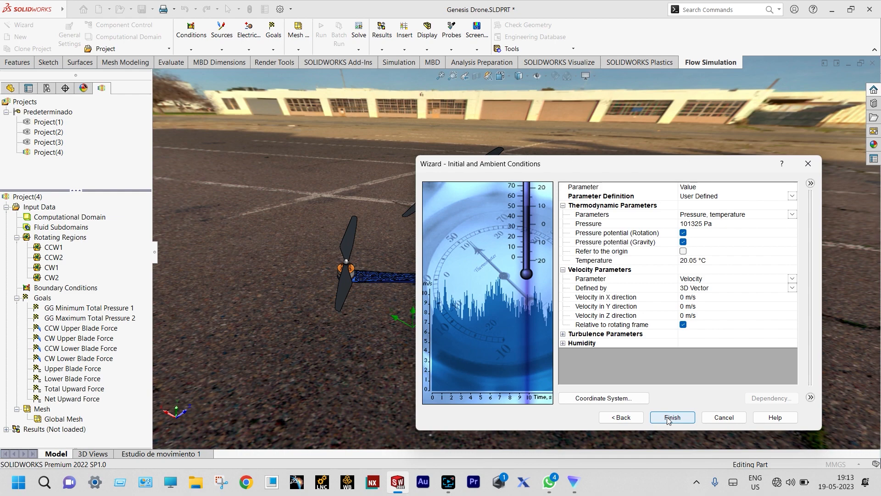
# Trim the ambient temperature toward 20 °C and set relative humidity to 65
pyautogui.click(697, 260)
pyautogui.press('BackSpace')
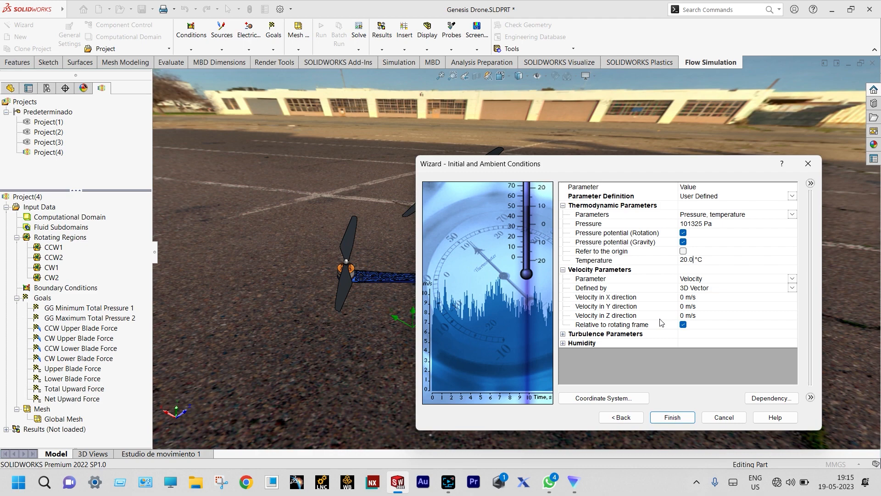
pyautogui.click(564, 343)
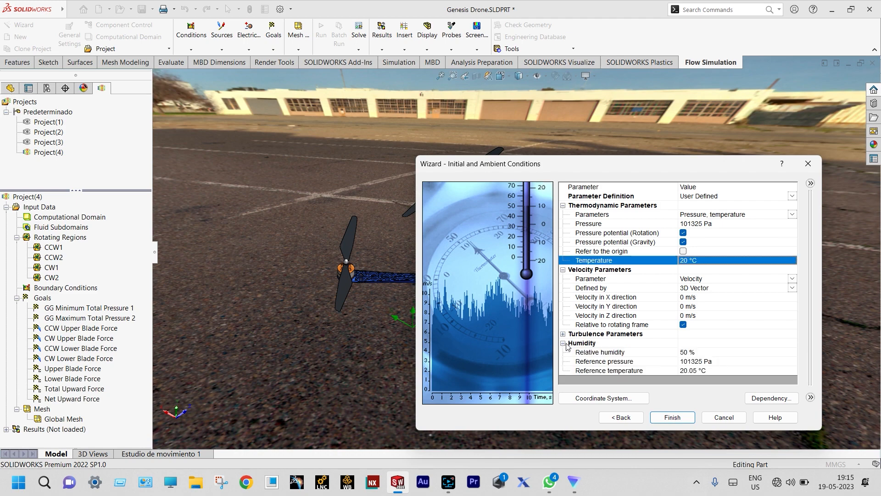
pyautogui.click(687, 353)
pyautogui.write('65')
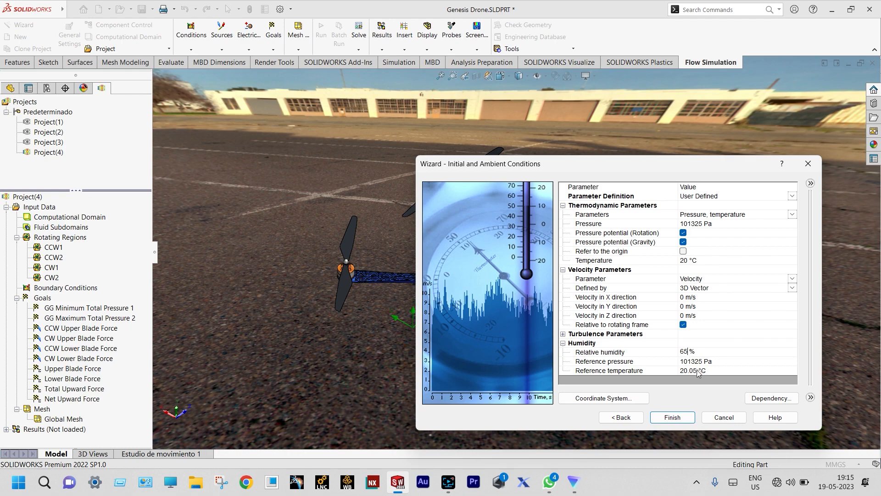
pyautogui.click(698, 370)
pyautogui.press('BackSpace')
# Set the reference axis to X and finish creating the project
pyautogui.click(625, 399)
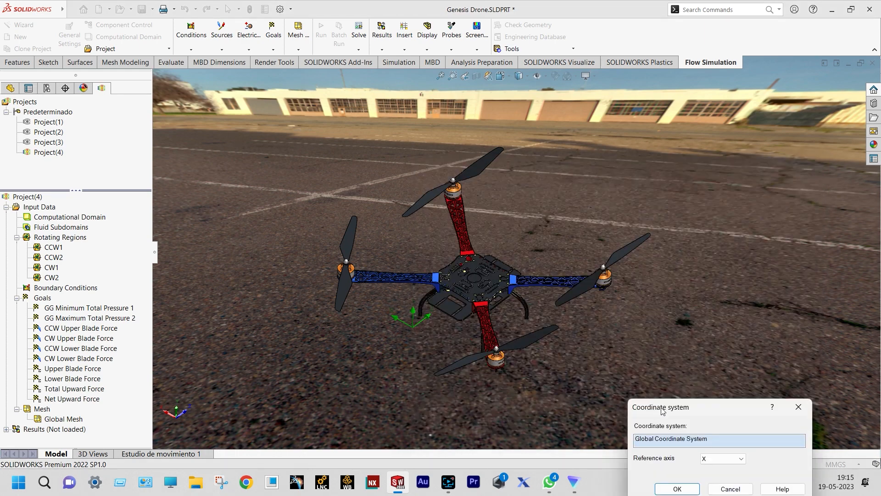
pyautogui.moveTo(662, 408); pyautogui.dragTo(662, 343)
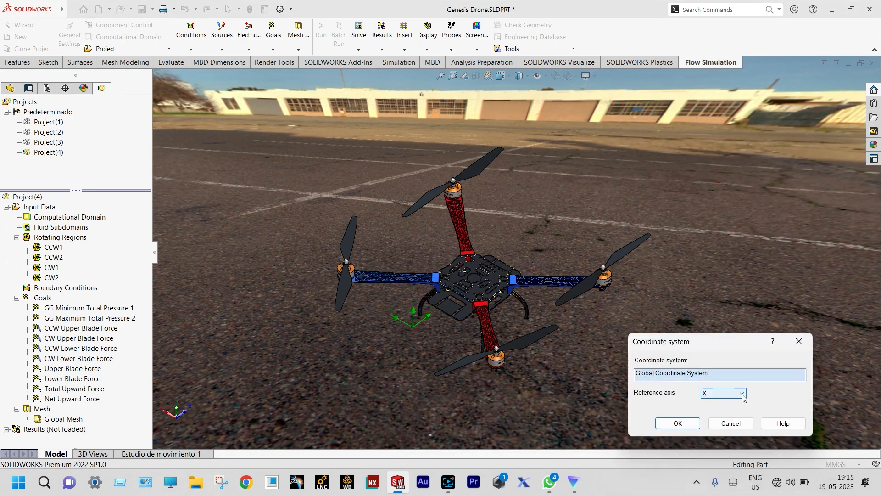
pyautogui.click(743, 394)
pyautogui.click(723, 403)
pyautogui.click(678, 423)
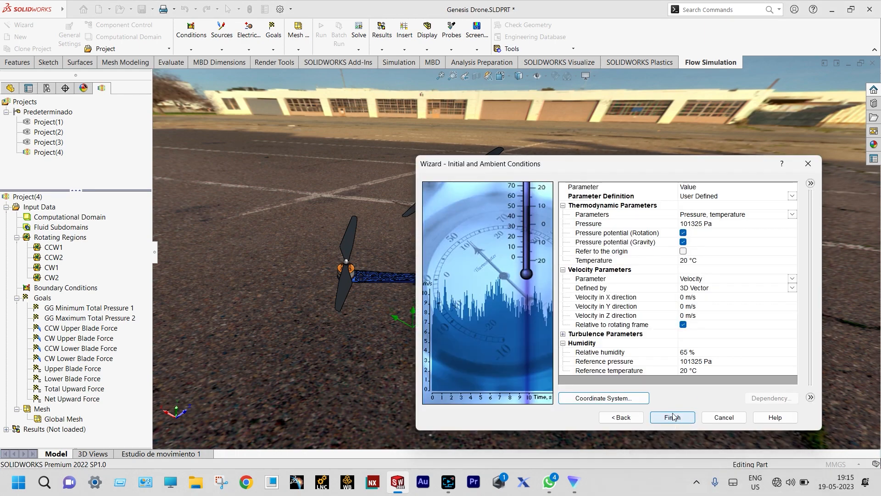
pyautogui.click(671, 416)
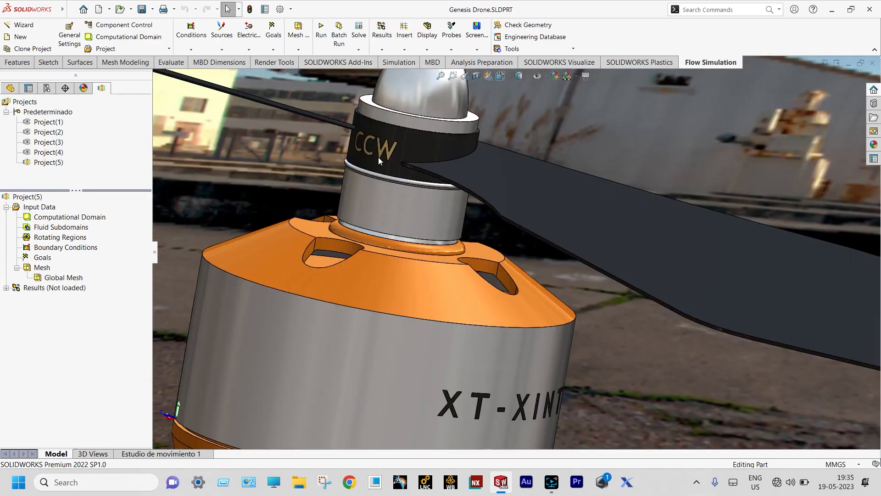
# Zoom and orbit around the drone's motors and frame, then show the FeatureManager design tree
pyautogui.scroll(2, 378, 157)
pyautogui.moveTo(429, 183); pyautogui.dragTo(415, 195, button='middle')
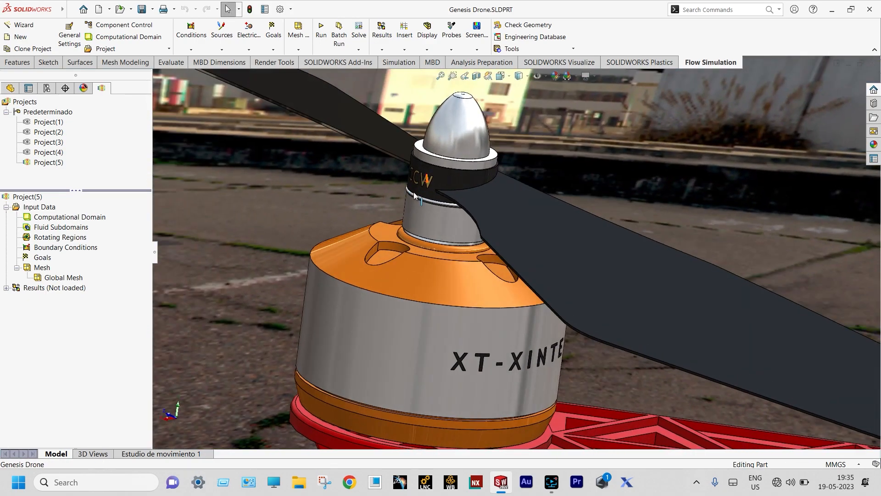
pyautogui.scroll(4, 414, 195)
pyautogui.scroll(7, 614, 229)
pyautogui.moveTo(614, 228); pyautogui.dragTo(681, 344, button='middle')
pyautogui.scroll(-4, 681, 344)
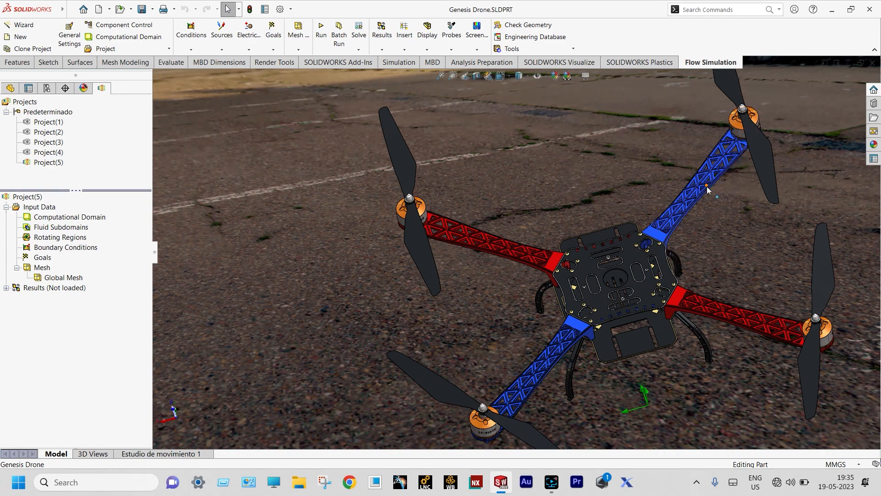
pyautogui.scroll(2, 707, 186)
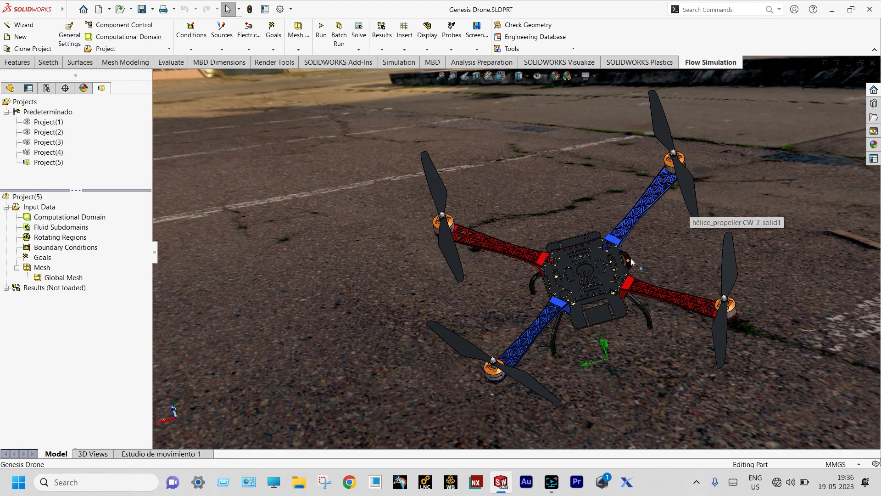
pyautogui.moveTo(690, 202); pyautogui.dragTo(648, 209, button='middle')
pyautogui.scroll(-3, 742, 178)
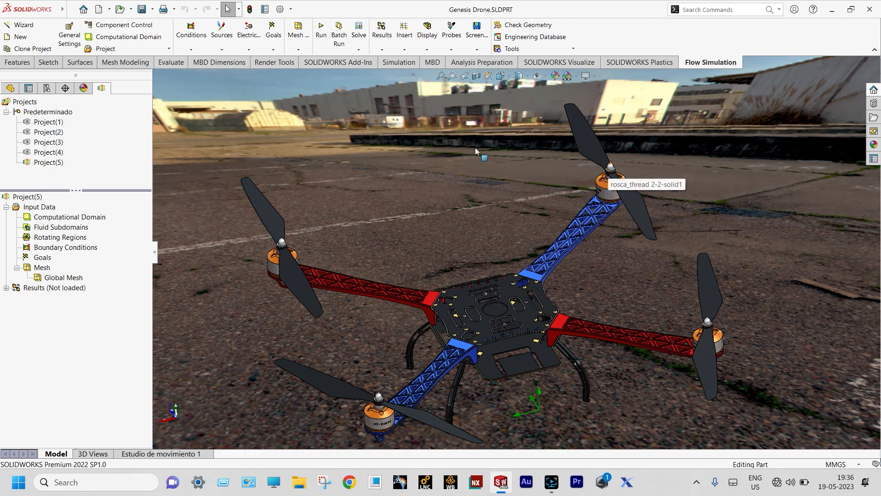
pyautogui.click(8, 89)
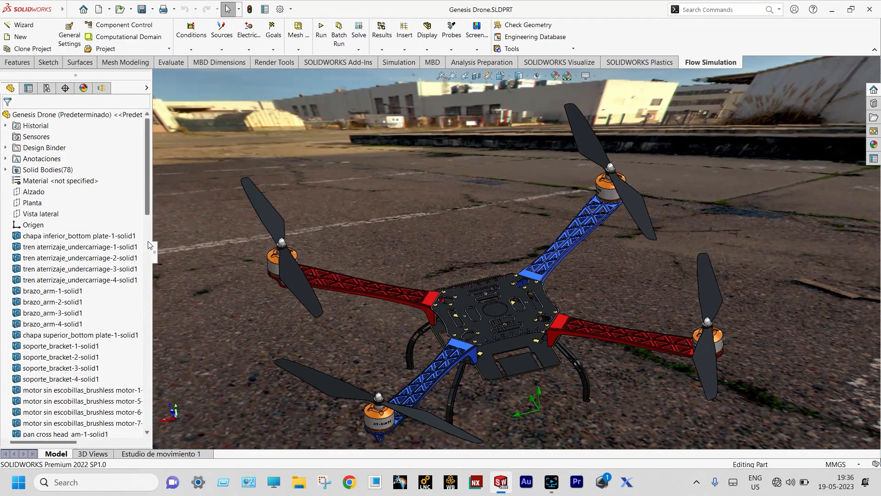
# Show the hidden CCW1 and CCW2 rotor disc bodies
pyautogui.moveTo(147, 212); pyautogui.dragTo(146, 425)
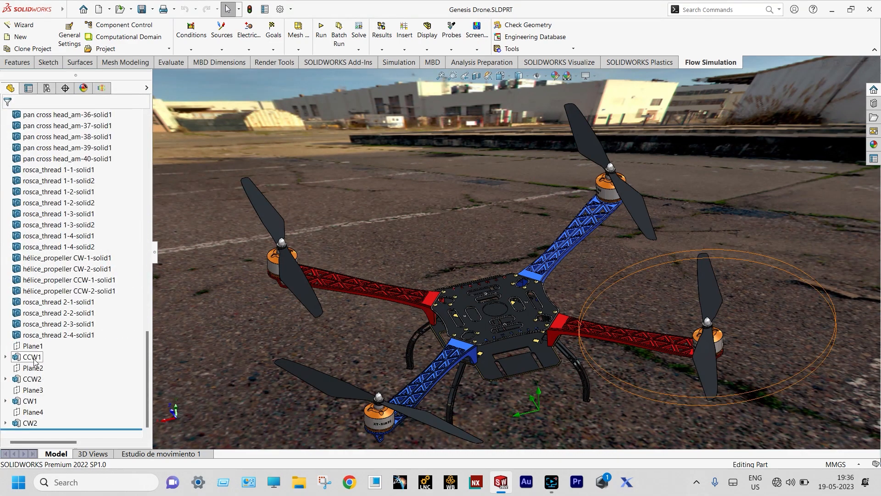
pyautogui.moveTo(148, 346); pyautogui.dragTo(154, 144)
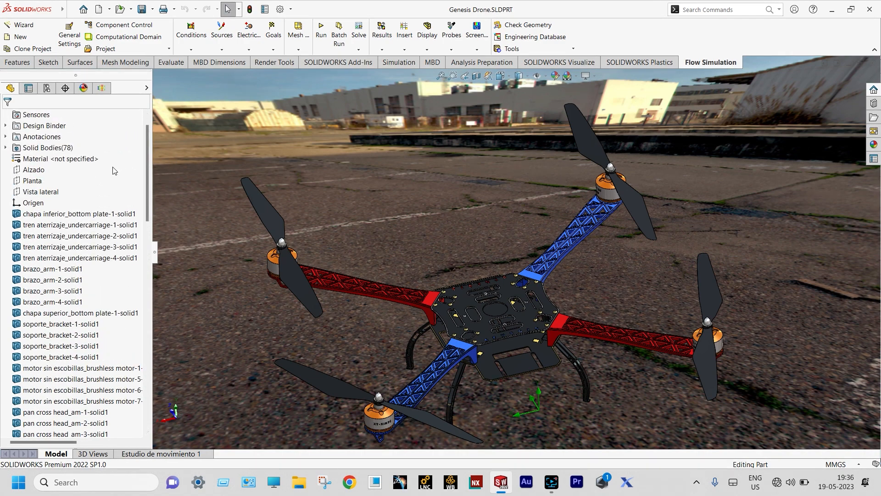
pyautogui.click(5, 148)
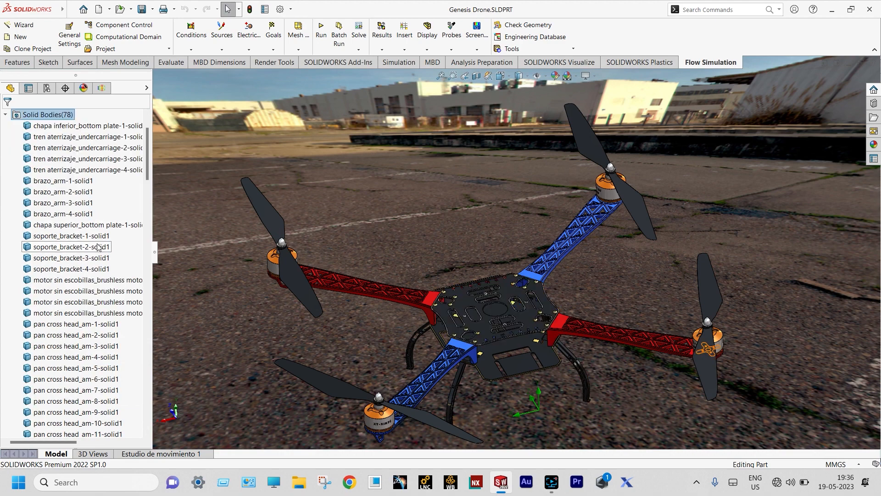
pyautogui.scroll(-15, 97, 247)
pyautogui.rightClick(47, 268)
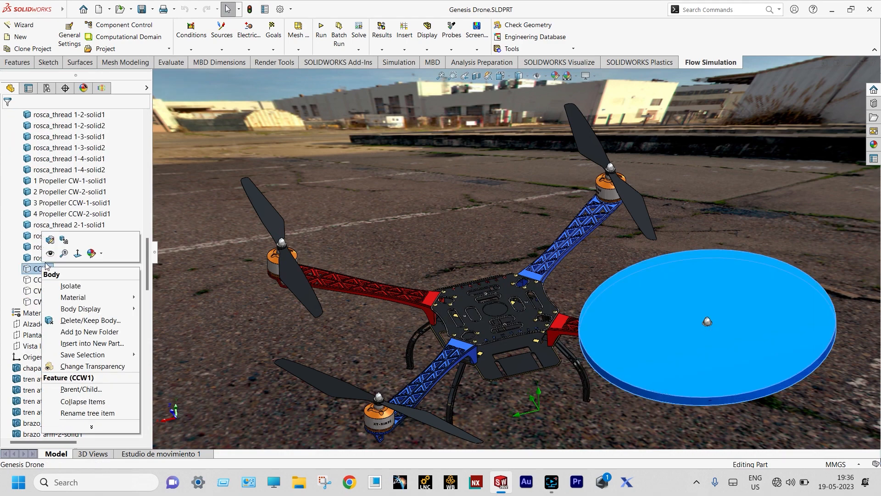
pyautogui.click(50, 253)
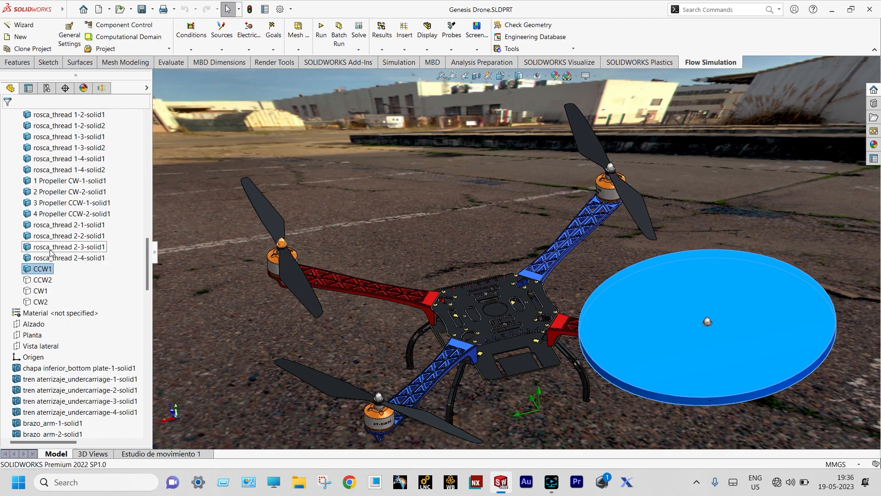
pyautogui.click(43, 280)
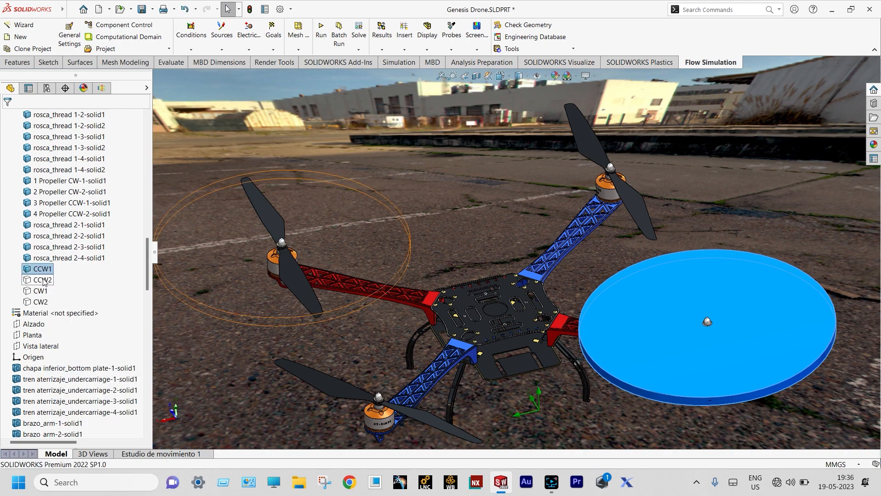
pyautogui.rightClick(43, 279)
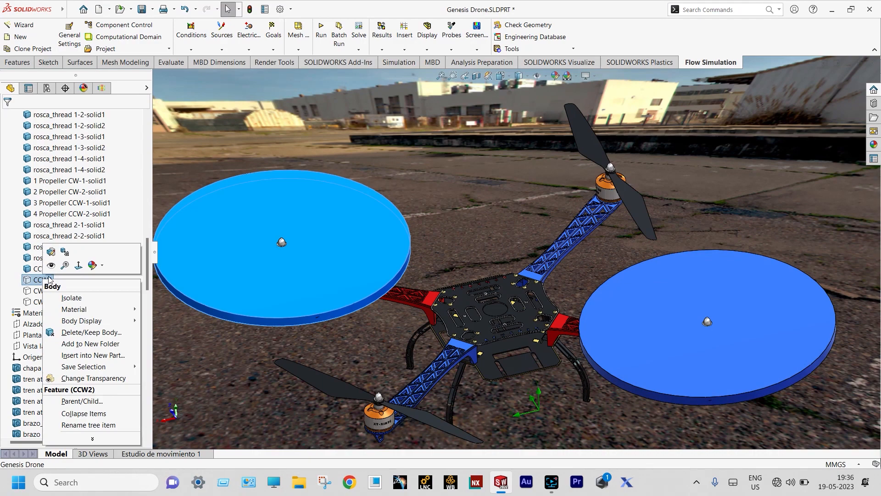
pyautogui.click(52, 266)
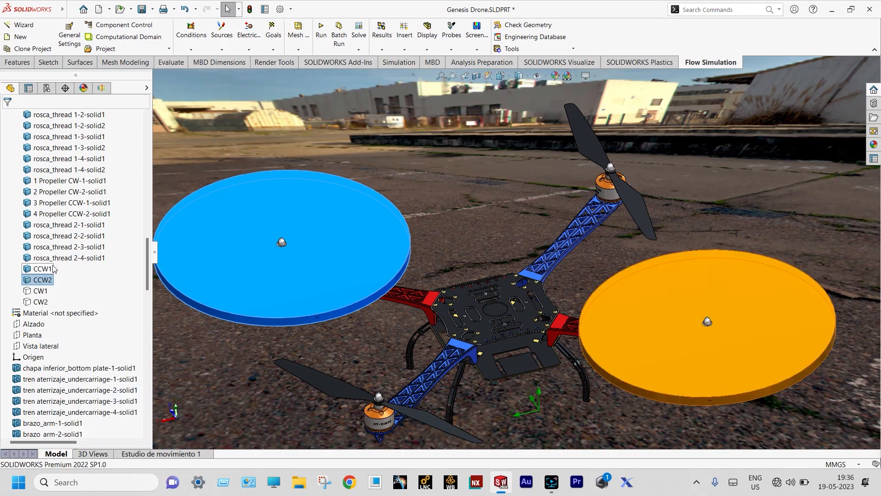
# Show the CW1 and CW2 disc bodies and return to the Rotating Regions item
pyautogui.click(41, 292)
pyautogui.rightClick(41, 292)
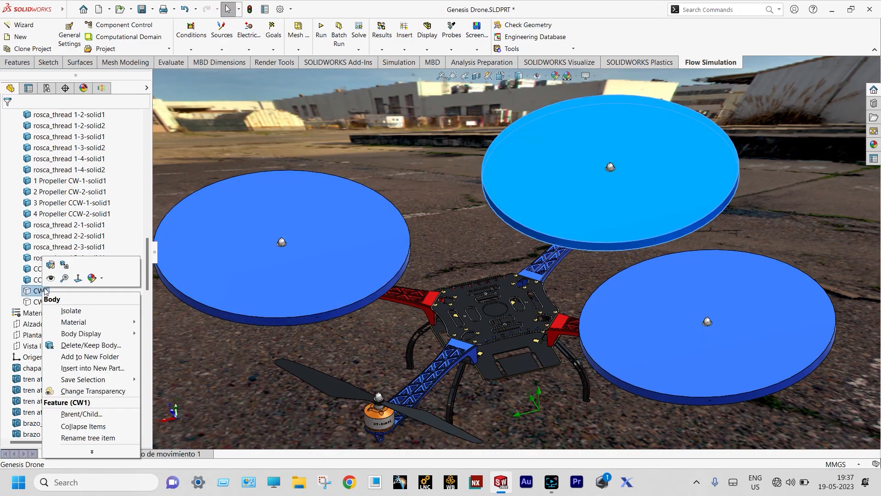
pyautogui.click(52, 279)
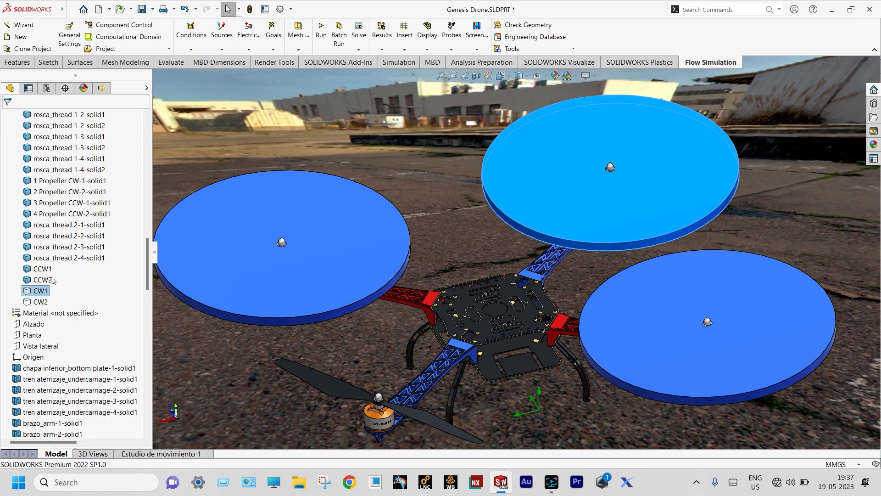
pyautogui.click(39, 303)
pyautogui.rightClick(39, 303)
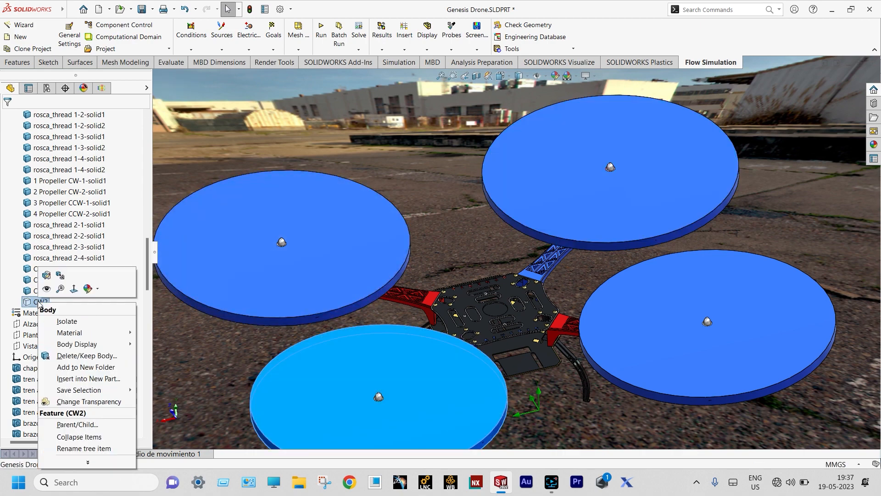
pyautogui.click(47, 289)
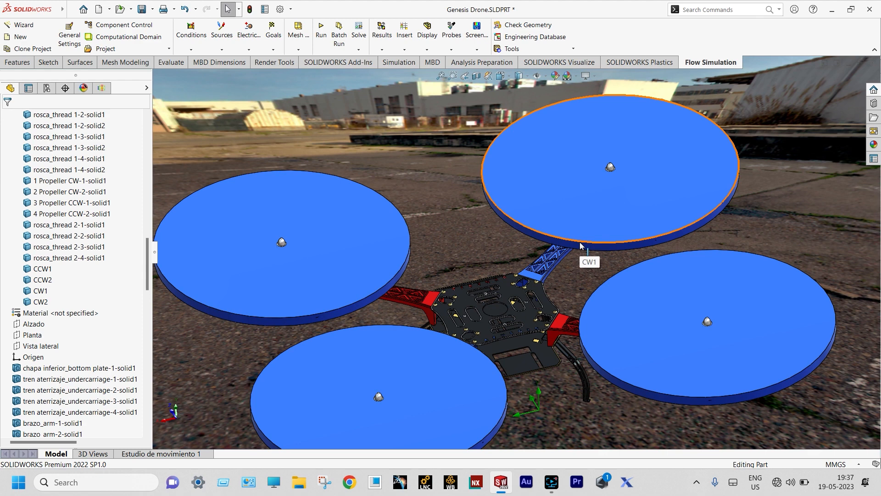
pyautogui.click(102, 88)
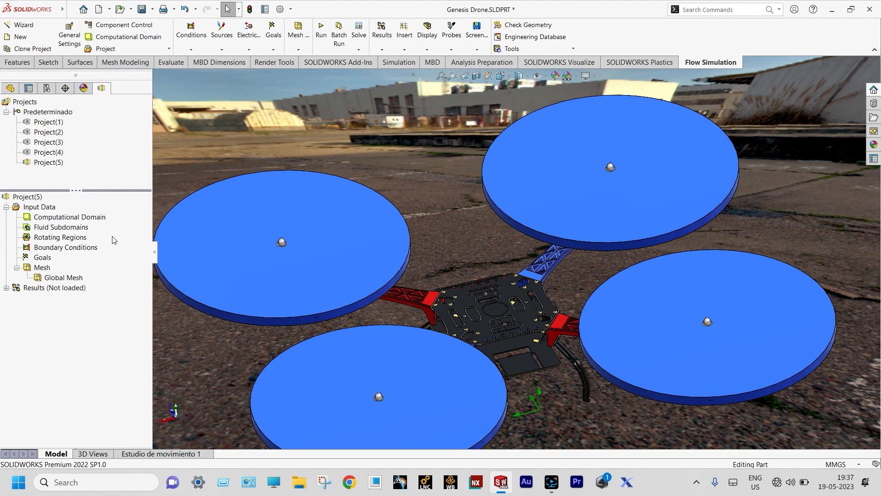
pyautogui.click(69, 239)
# Insert Rotating Region 1 on the CW1 disc with an angular velocity of 1000 RPM
pyautogui.rightClick(68, 237)
pyautogui.click(96, 245)
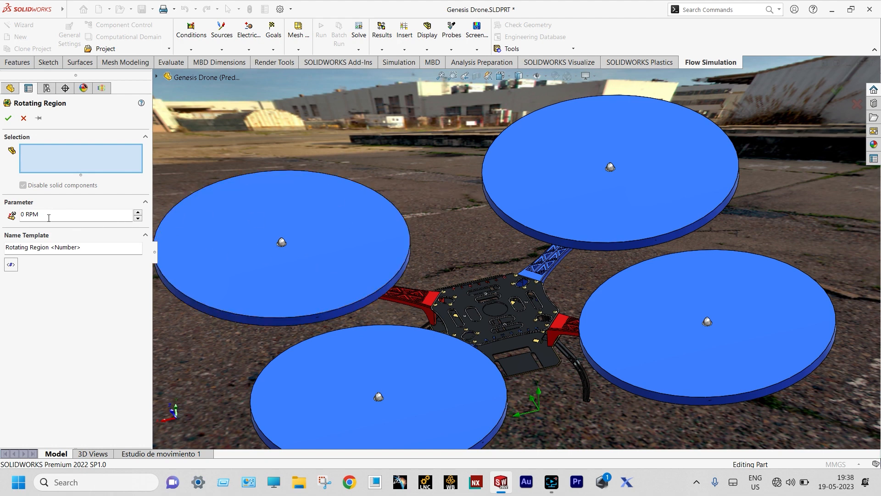
pyautogui.click(22, 214)
pyautogui.write('100')
pyautogui.click(597, 199)
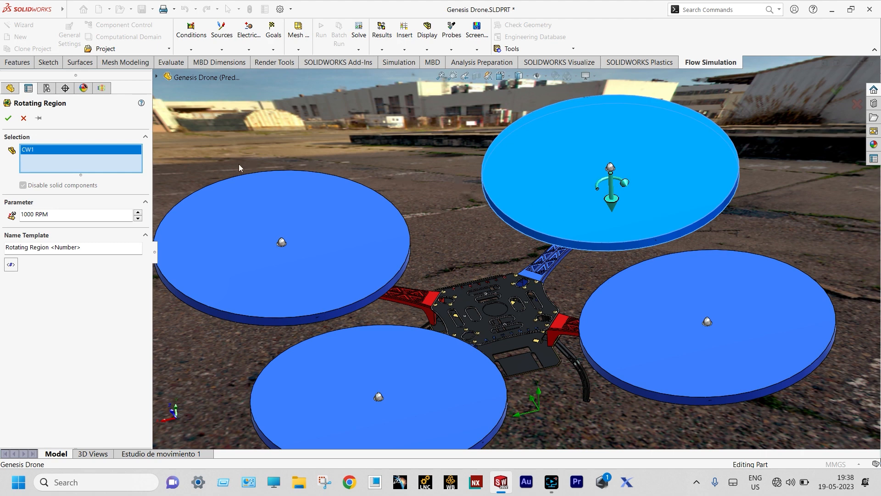
pyautogui.click(8, 118)
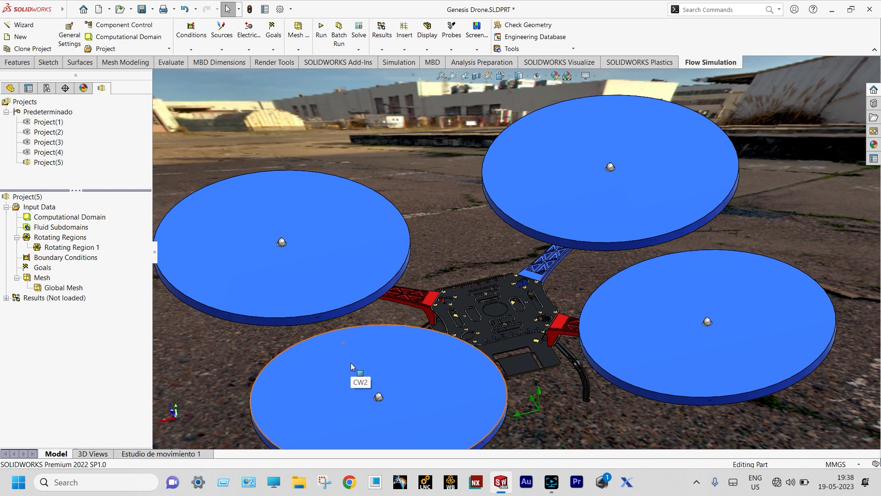
# Insert a rotating region on the CW2 disc at 1000 RPM
pyautogui.click(74, 239)
pyautogui.rightClick(75, 239)
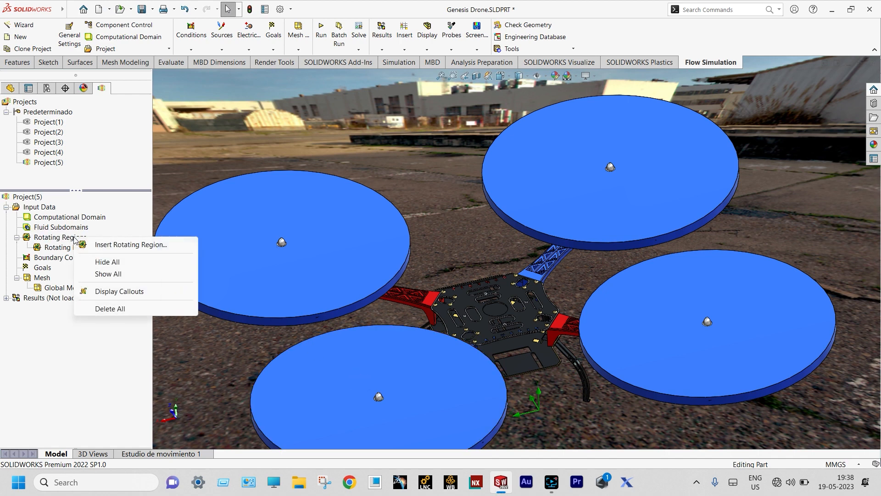
pyautogui.click(100, 246)
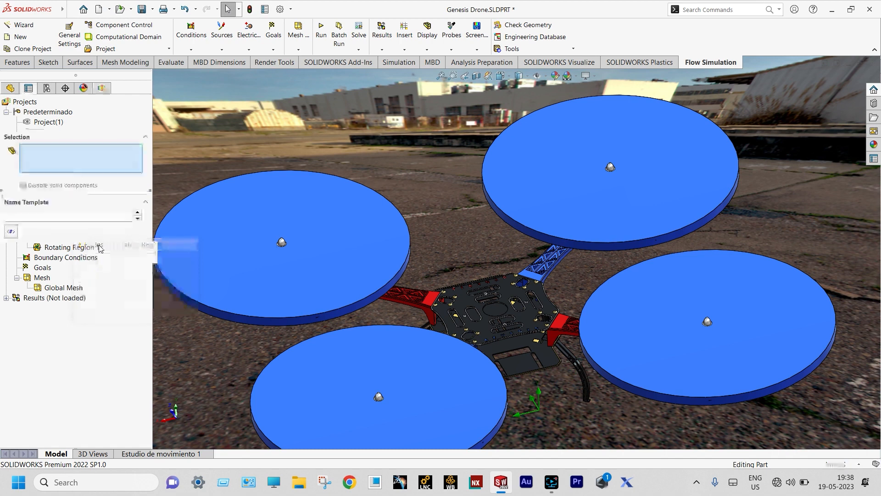
pyautogui.click(364, 362)
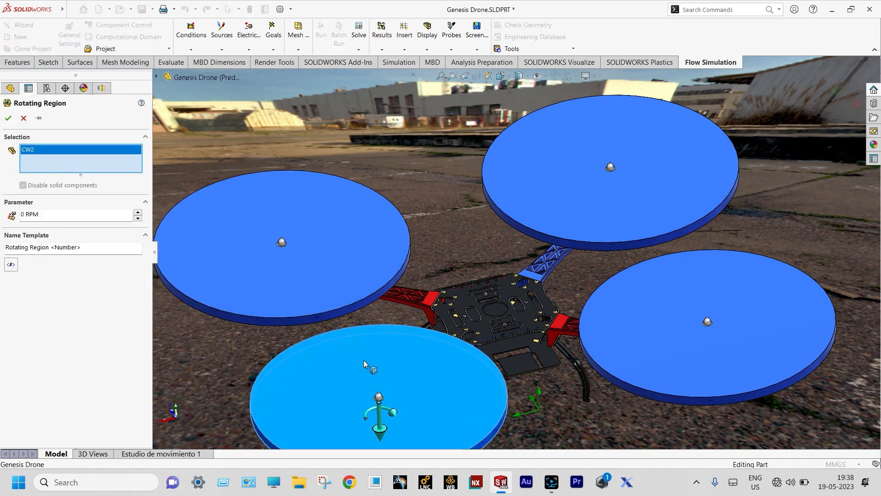
pyautogui.doubleClick(21, 213)
pyautogui.write('1000')
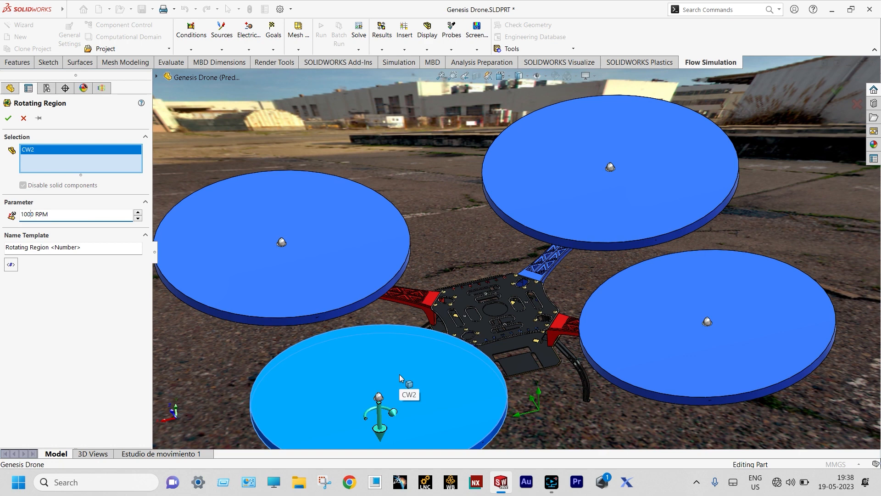
pyautogui.click(8, 119)
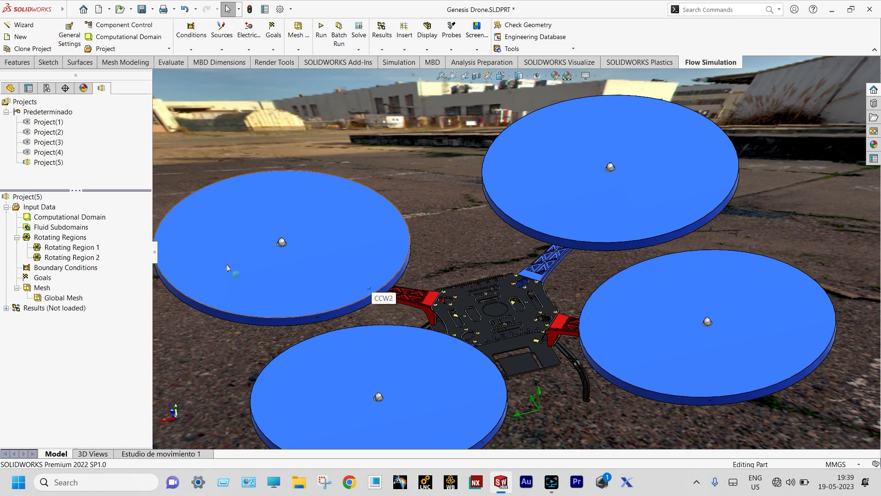
# Insert a rotating region on the CCW2 disc at -1000 RPM
pyautogui.click(85, 238)
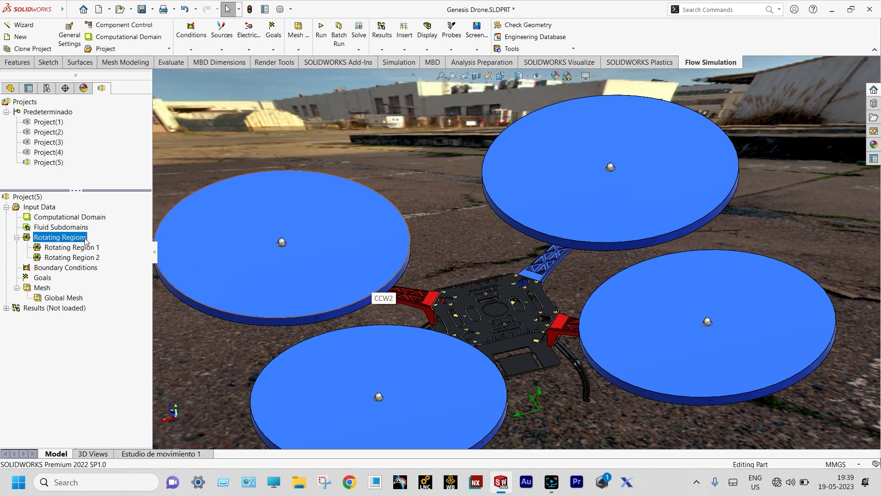
pyautogui.rightClick(85, 238)
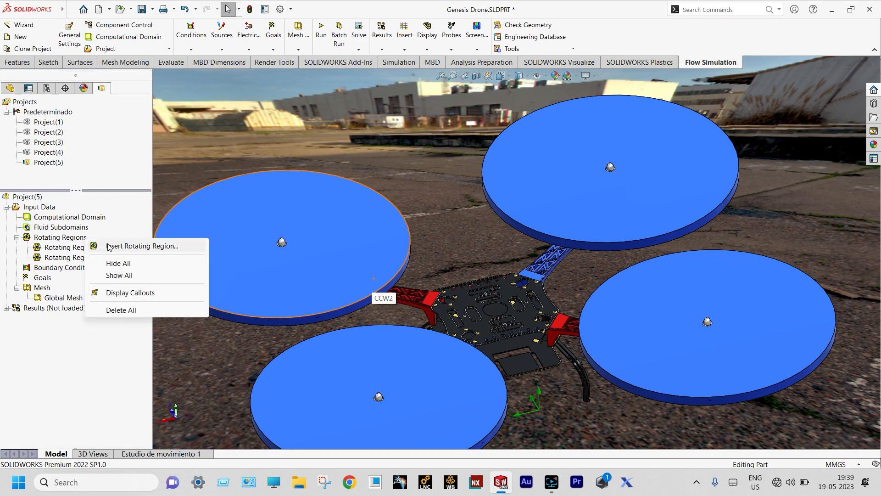
pyautogui.click(106, 245)
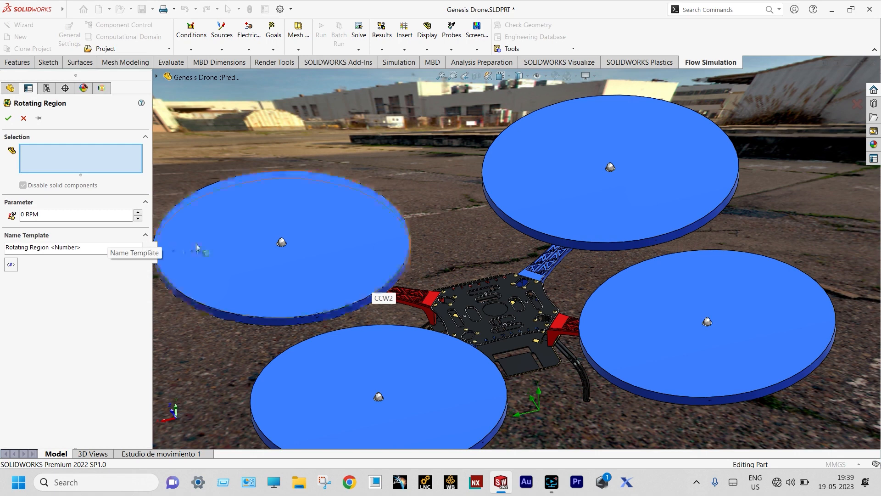
pyautogui.click(205, 245)
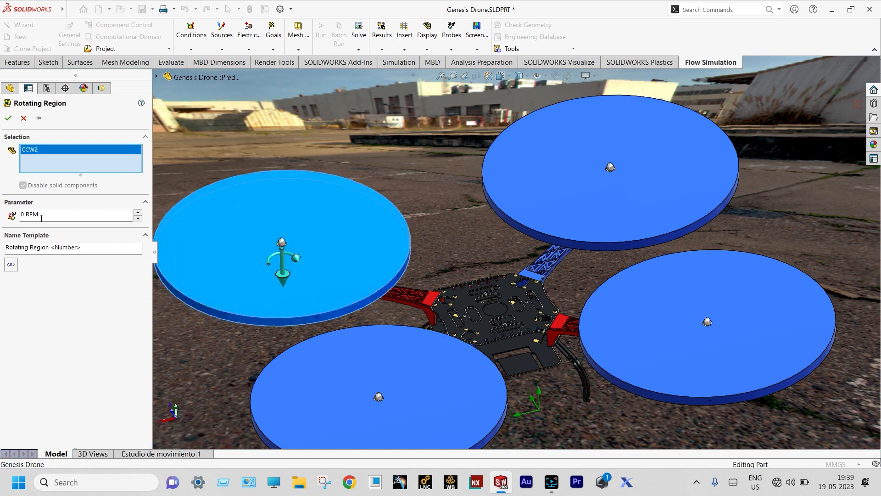
pyautogui.click(22, 214)
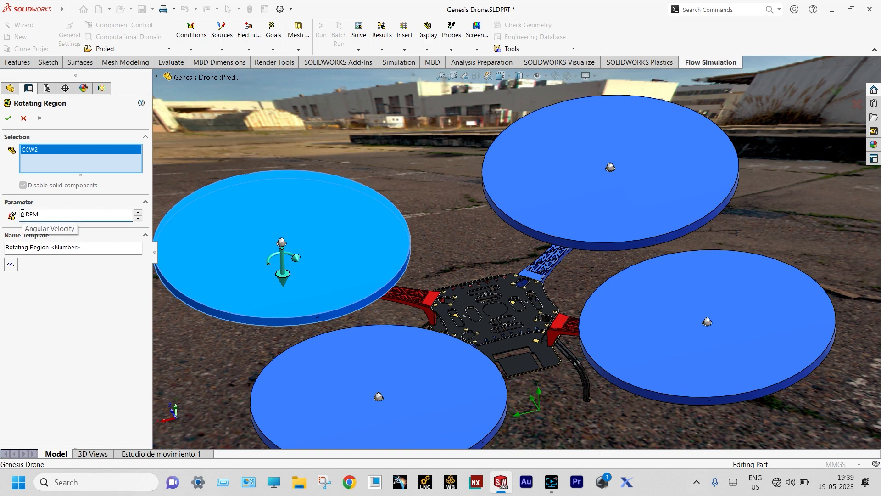
pyautogui.write('-100')
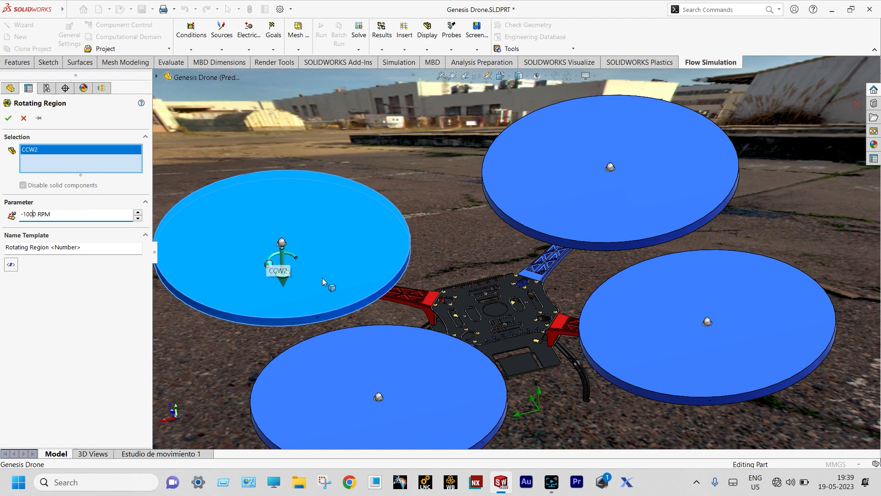
pyautogui.click(9, 119)
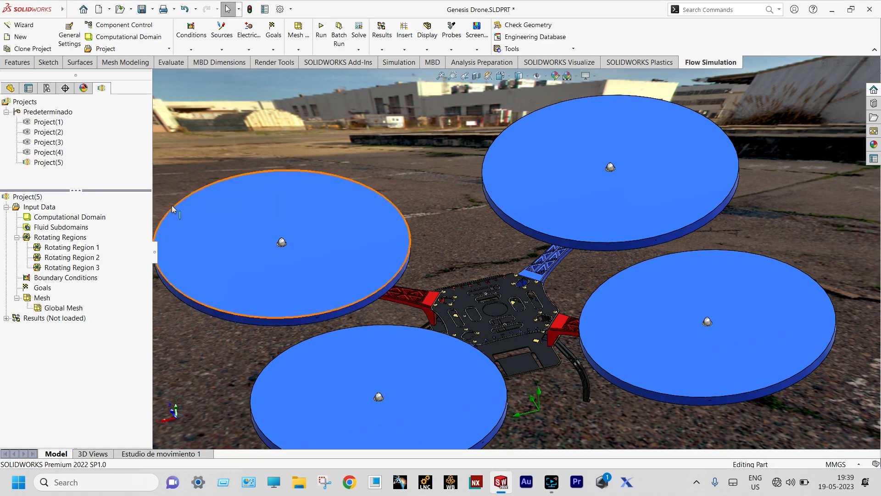
# Insert a rotating region on the CCW1 disc
pyautogui.doubleClick(75, 238)
pyautogui.rightClick(75, 238)
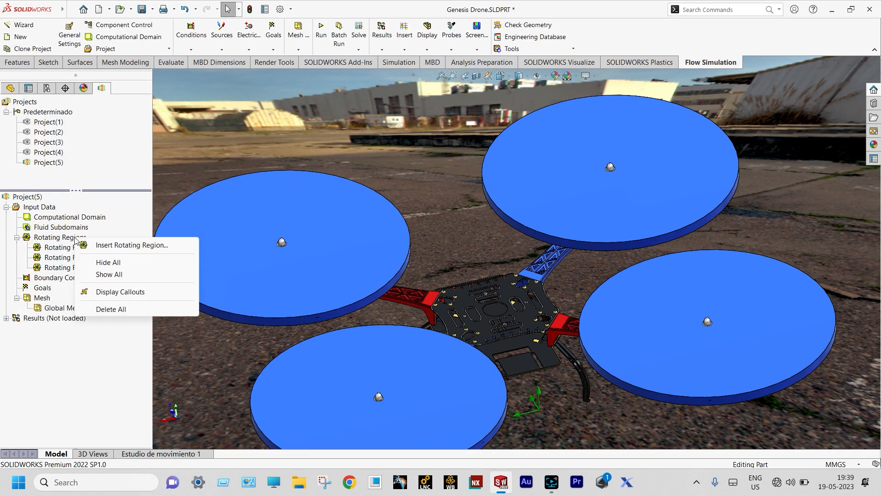
pyautogui.click(102, 245)
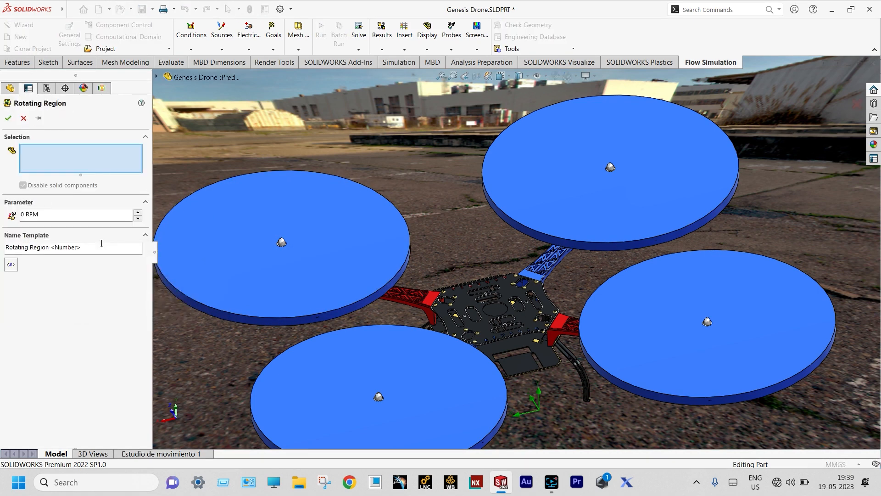
pyautogui.click(649, 310)
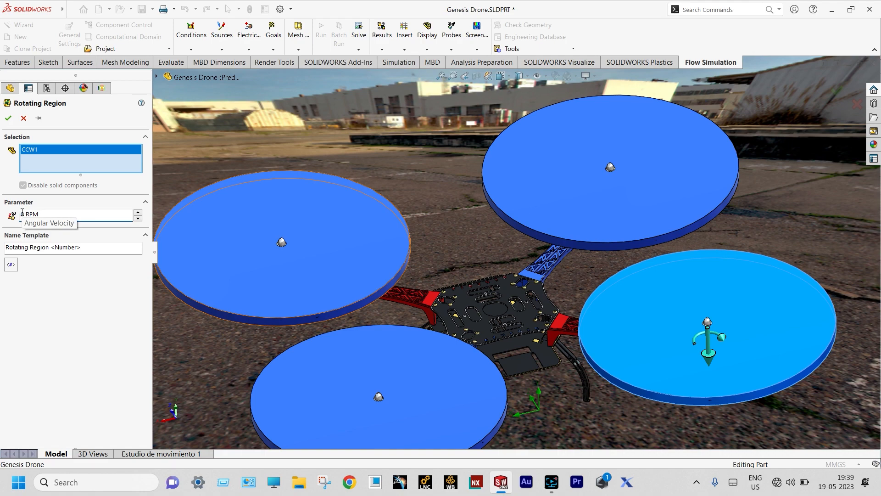
pyautogui.press('Return')
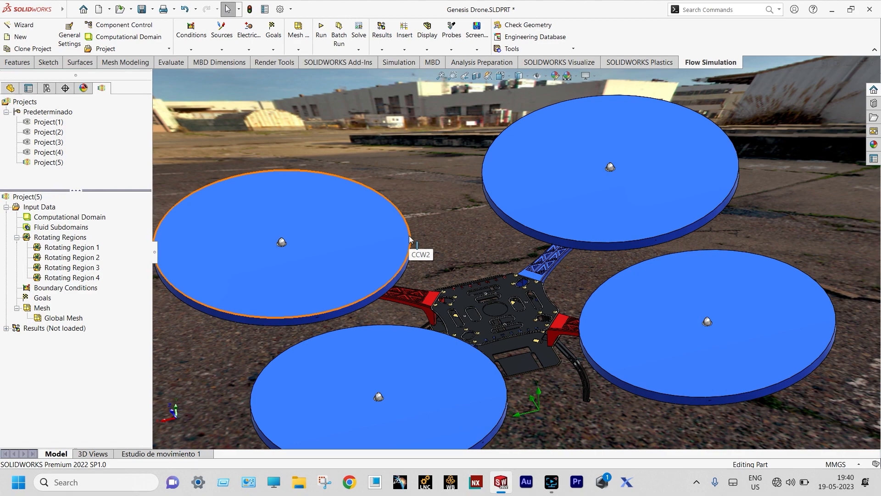
# Fit the drone to the view, hide the rotor region discs, and zoom in
pyautogui.press('f')
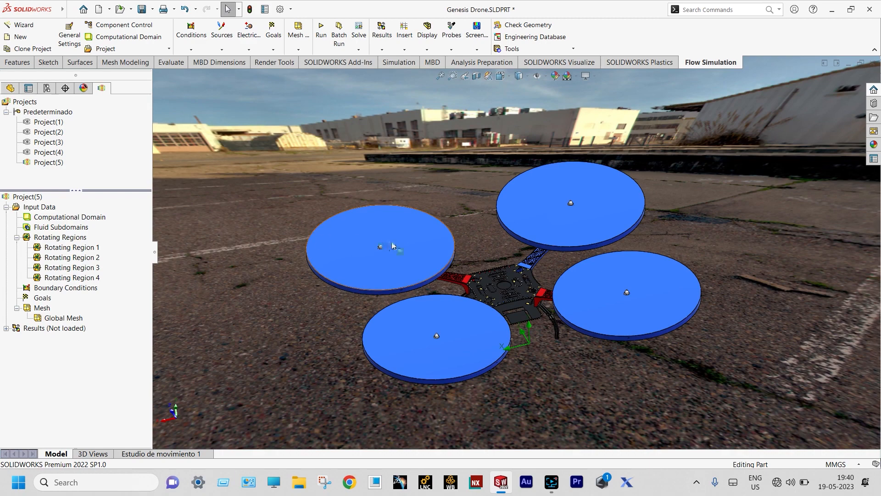
pyautogui.rightClick(382, 263)
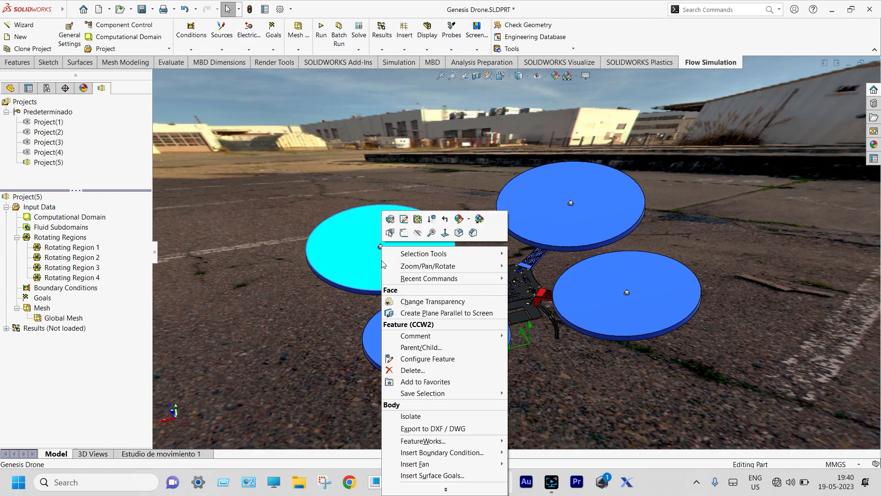
pyautogui.click(420, 235)
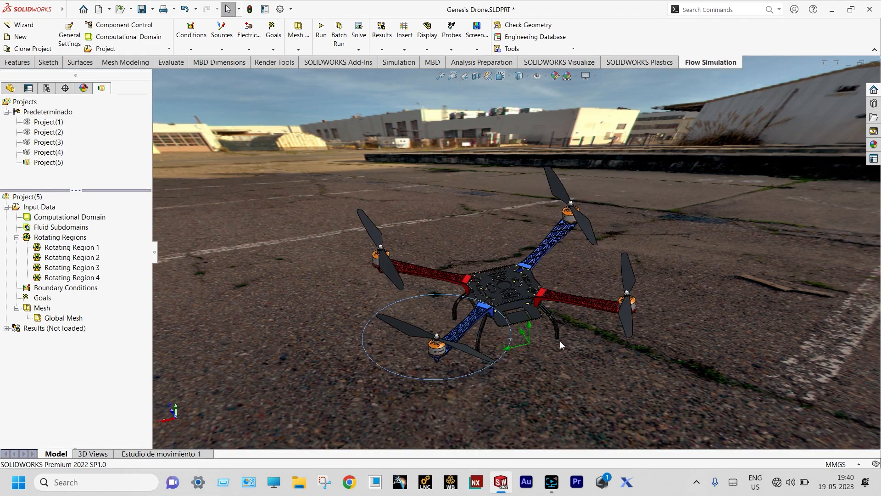
pyautogui.scroll(-2, 559, 341)
pyautogui.scroll(-1, 557, 343)
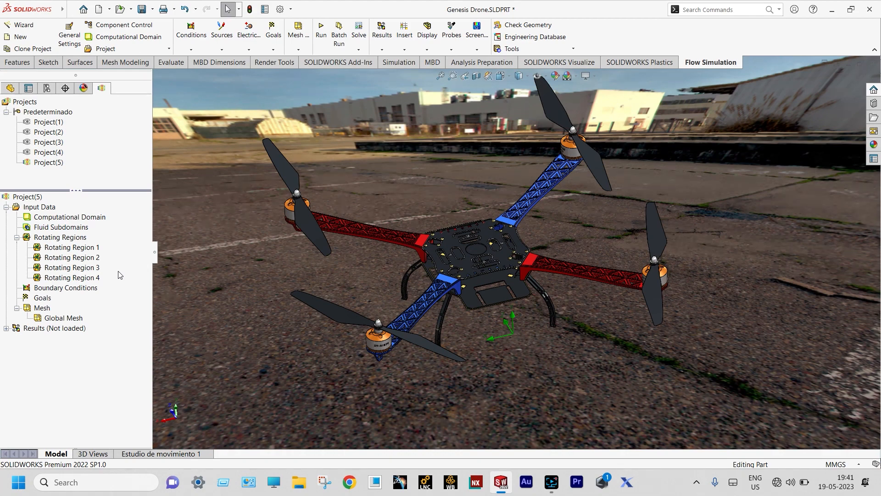
# Insert global goals tracking minimum and maximum Total Pressure
pyautogui.click(44, 298)
pyautogui.rightClick(44, 298)
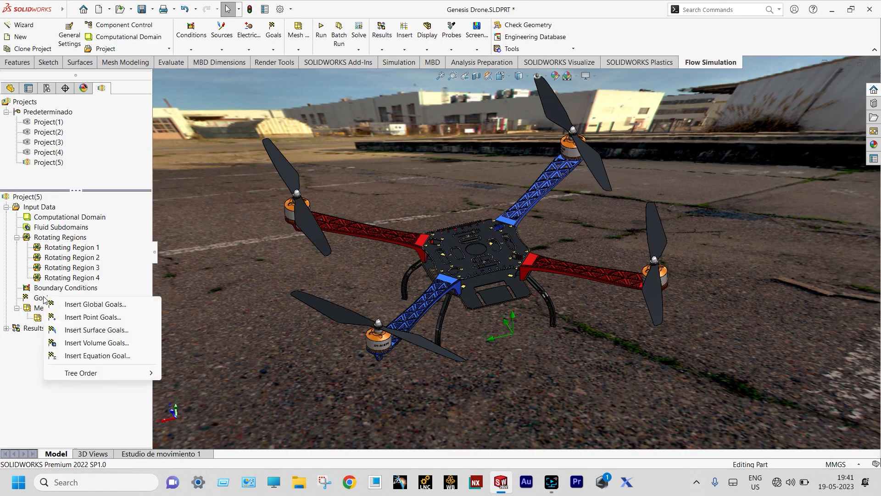
pyautogui.click(80, 304)
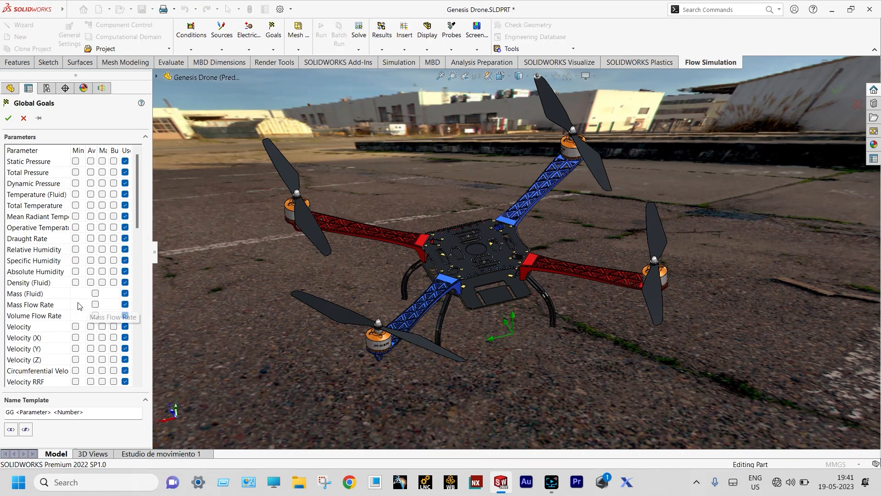
pyautogui.click(75, 172)
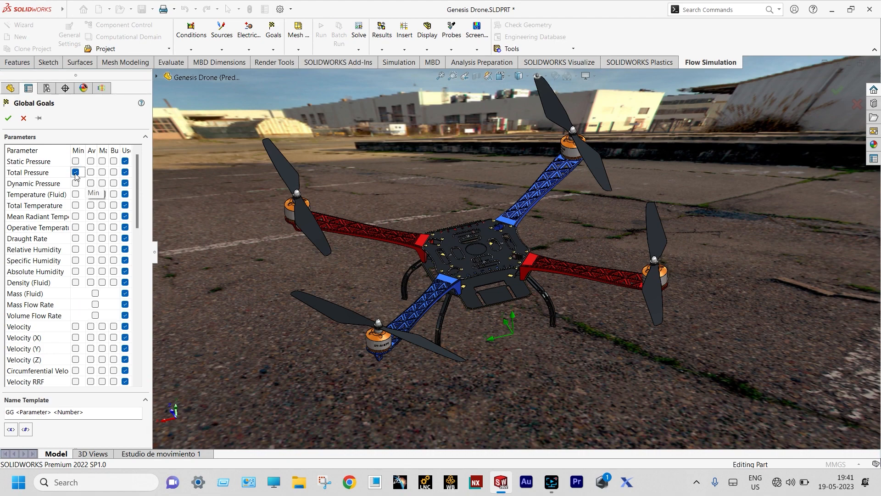
pyautogui.click(102, 172)
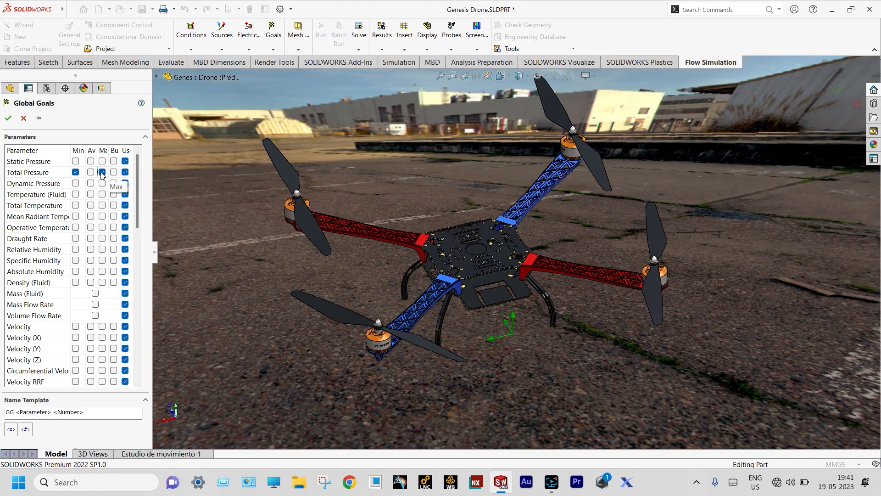
pyautogui.click(9, 118)
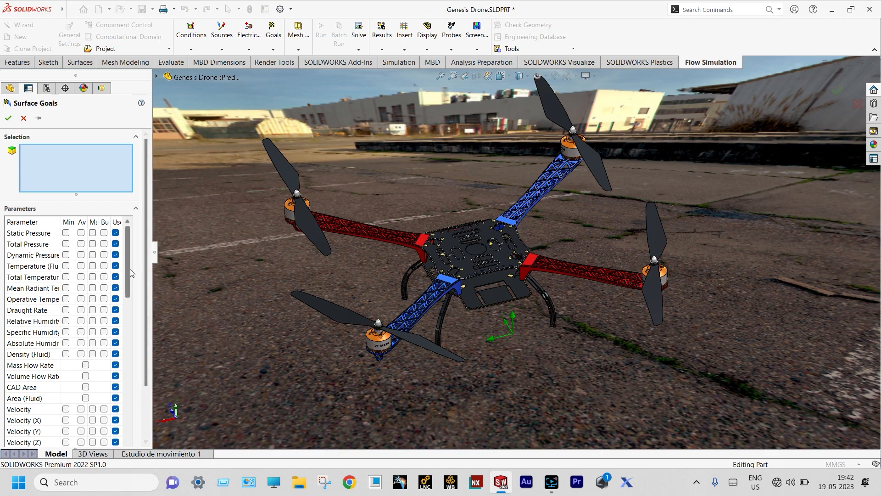
# Add an average Force (Y) goal on the four CCW propeller blade faces, naming it CCW
pyautogui.moveTo(128, 269); pyautogui.dragTo(140, 383)
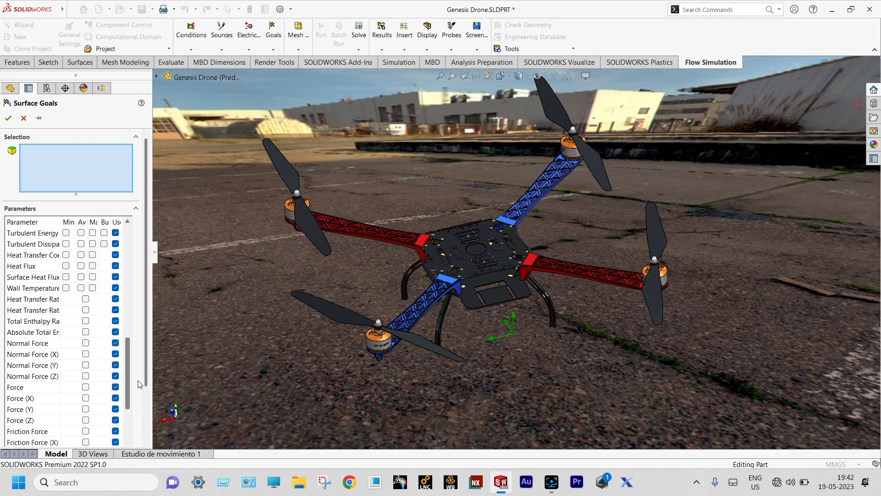
pyautogui.click(86, 409)
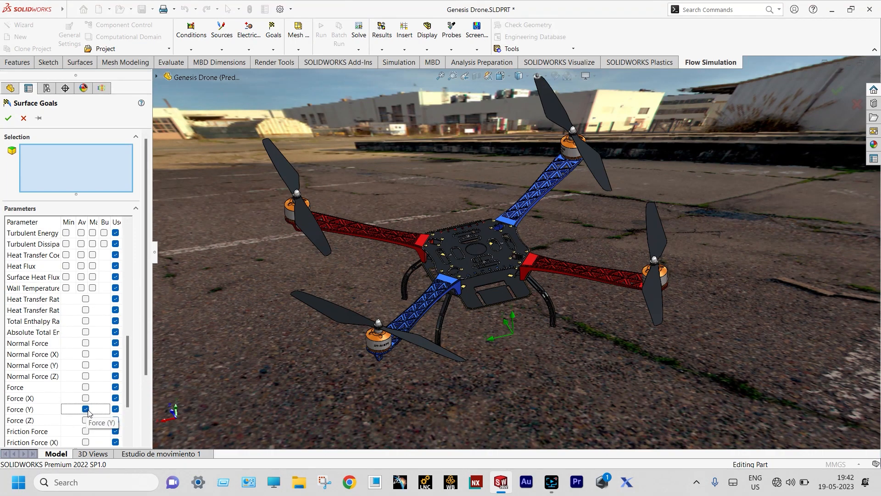
pyautogui.click(310, 231)
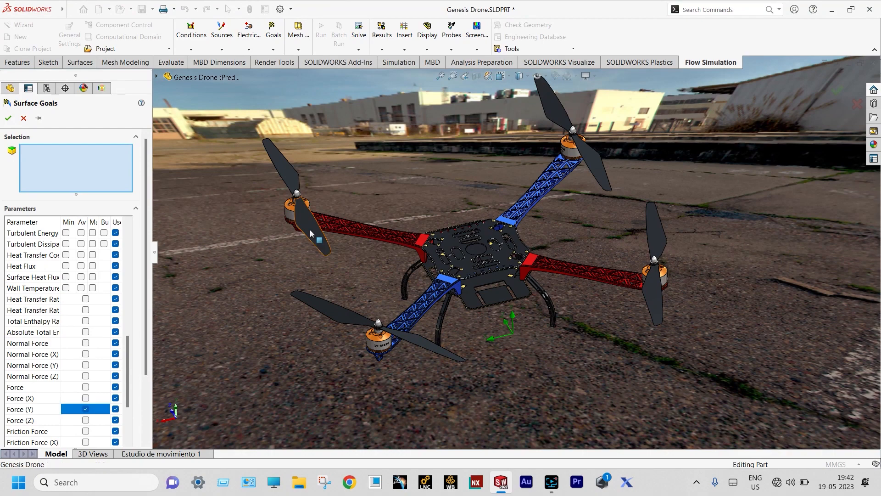
pyautogui.click(293, 179)
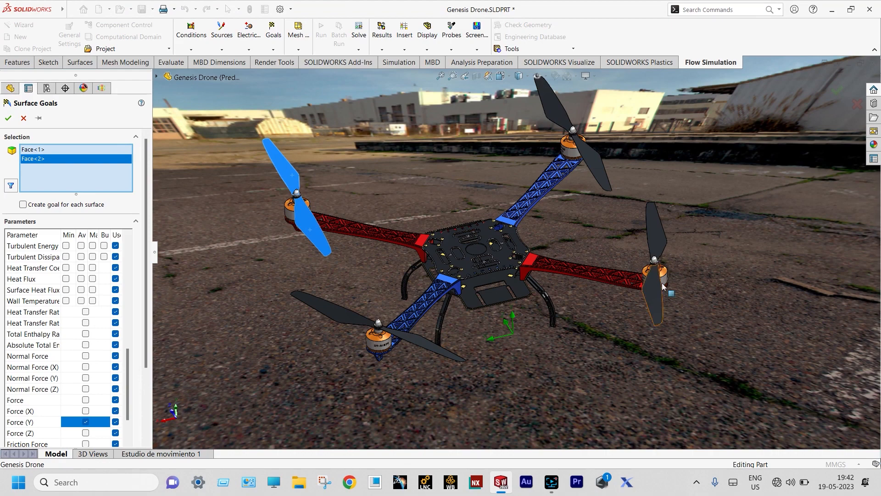
pyautogui.click(654, 293)
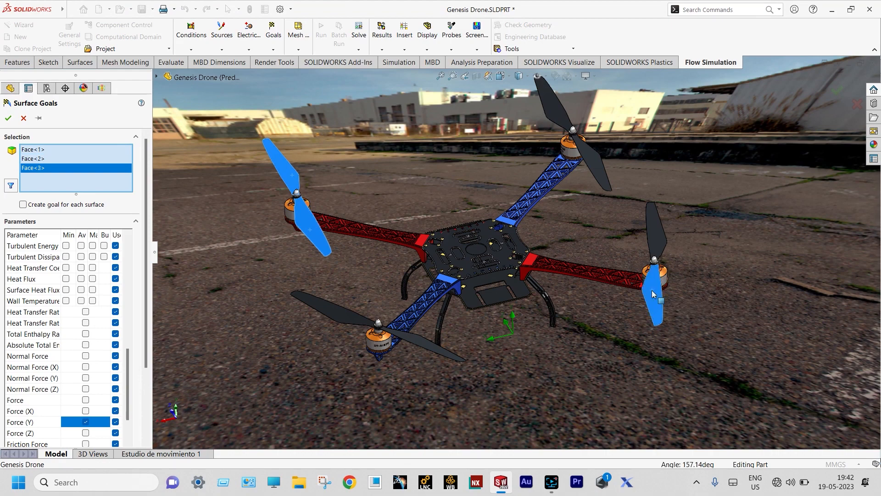
pyautogui.click(658, 242)
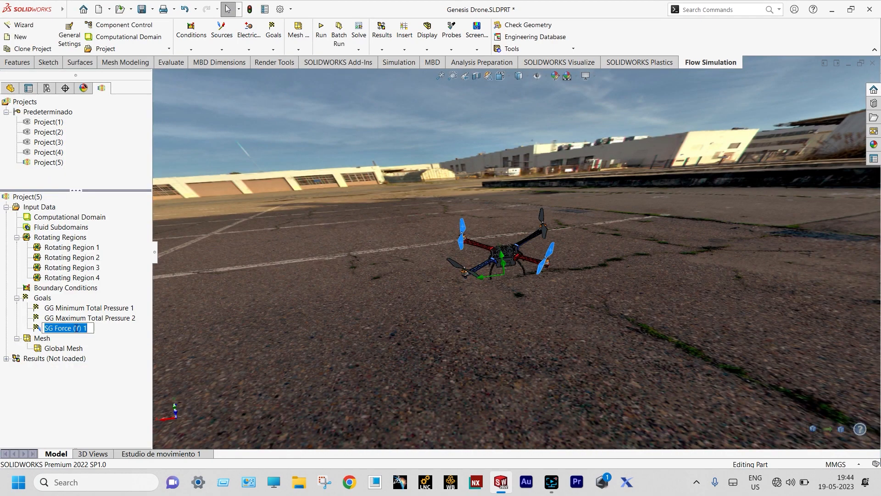
pyautogui.press('BackSpace')
pyautogui.write('CCW Thhrudt on Upward Blades')
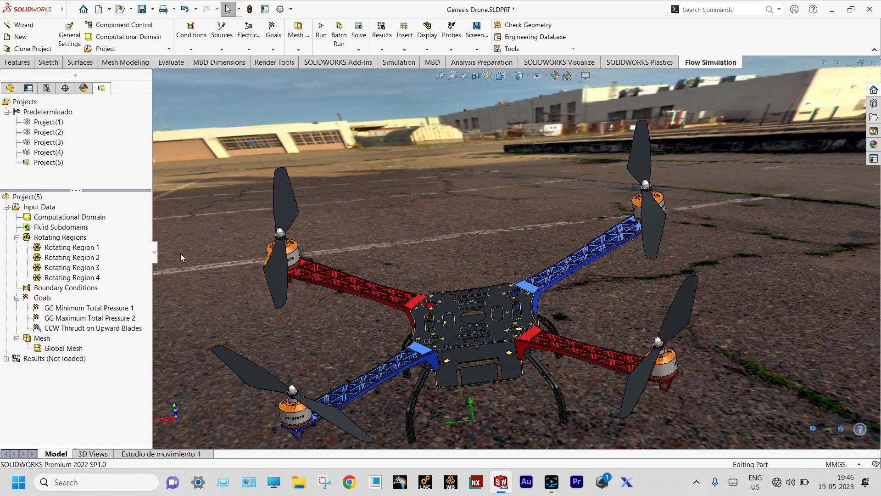
# Create an average Force (Y) surface goal on four CW upward blade faces, SG Force (Y) 2
pyautogui.rightClick(46, 301)
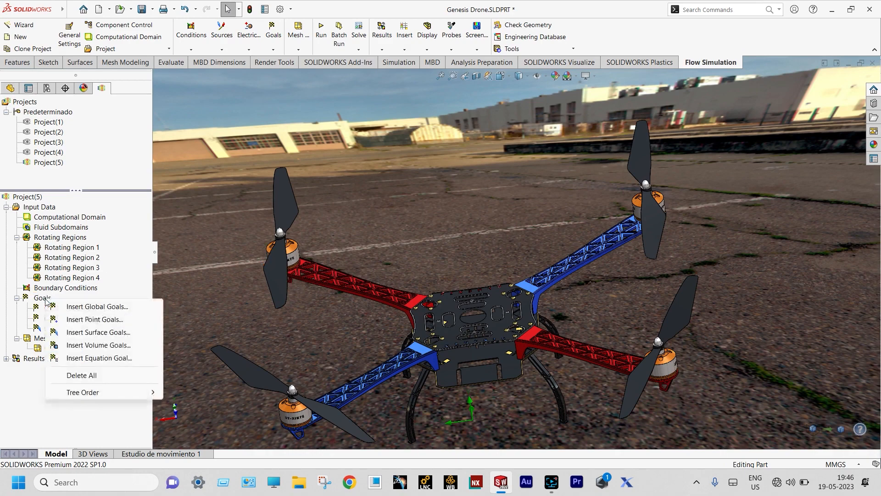
pyautogui.click(89, 333)
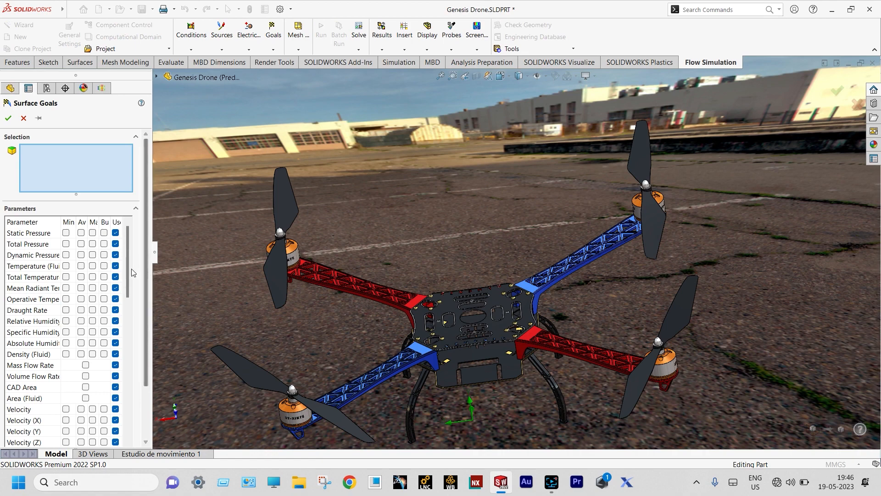
pyautogui.moveTo(129, 270); pyautogui.dragTo(135, 380)
pyautogui.click(86, 409)
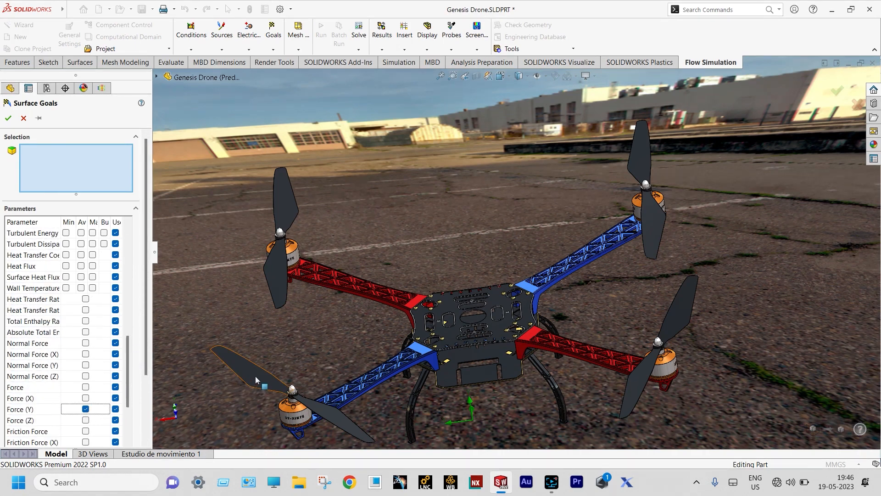
pyautogui.click(256, 376)
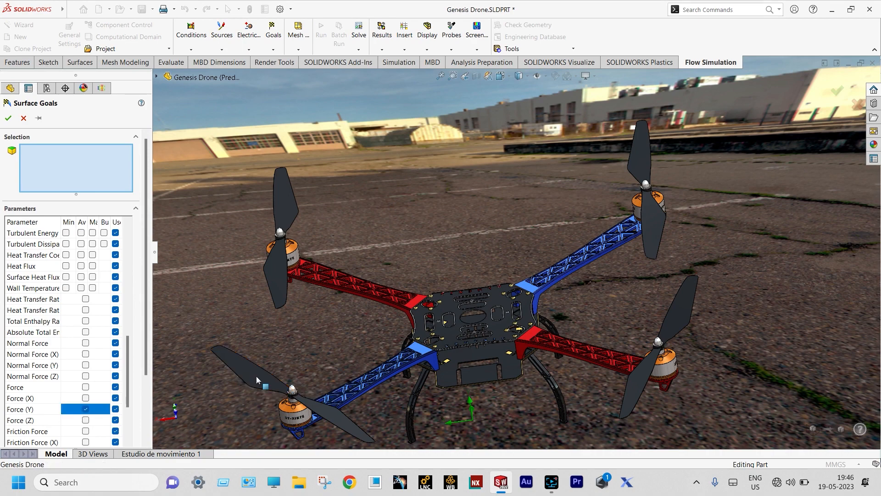
pyautogui.click(325, 412)
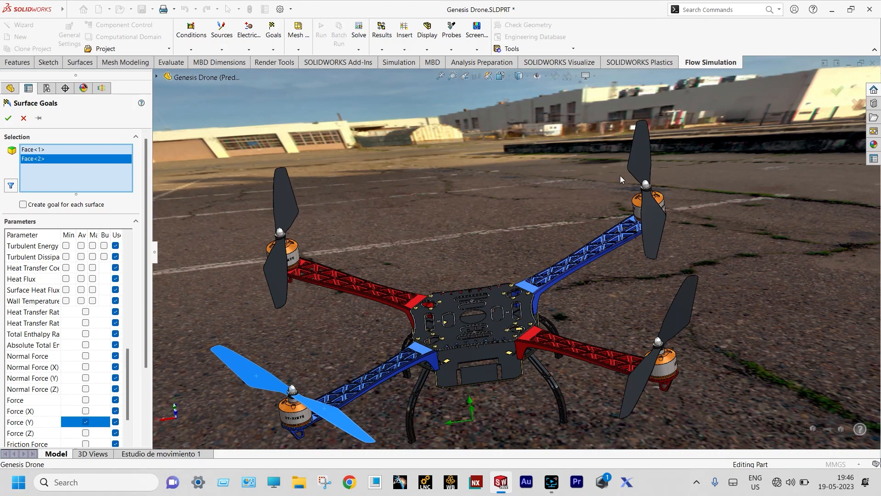
pyautogui.click(642, 161)
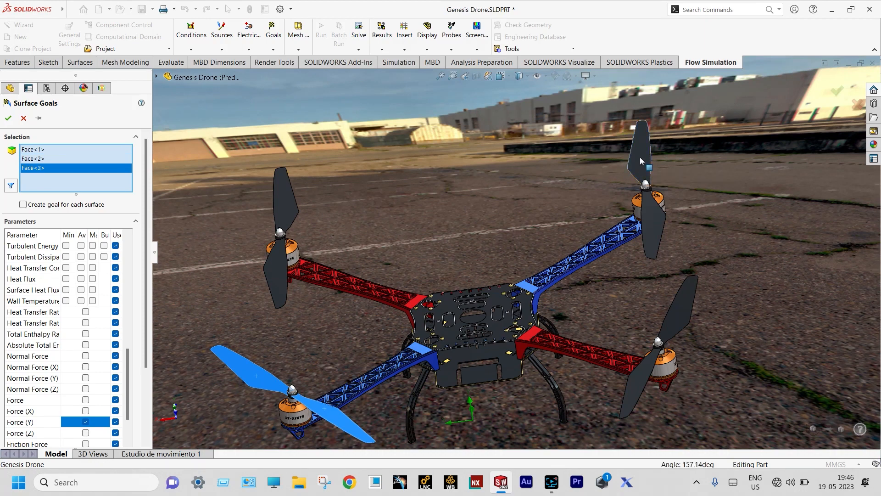
pyautogui.click(647, 211)
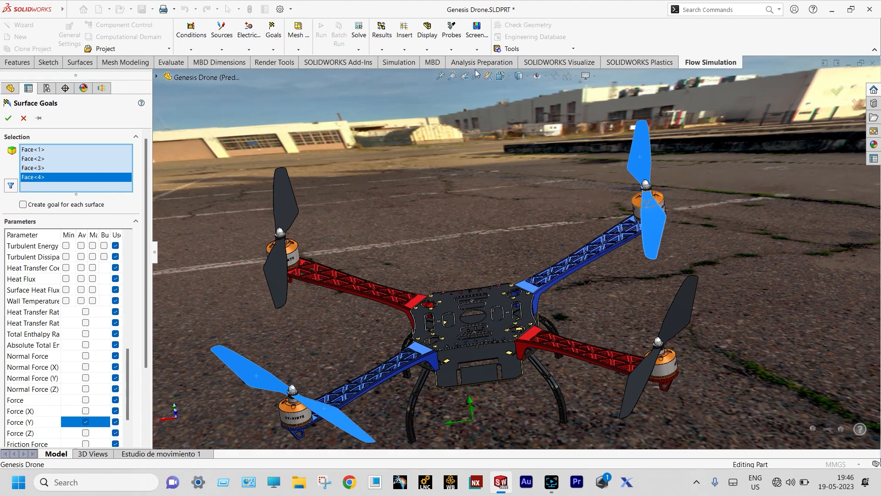
pyautogui.click(8, 118)
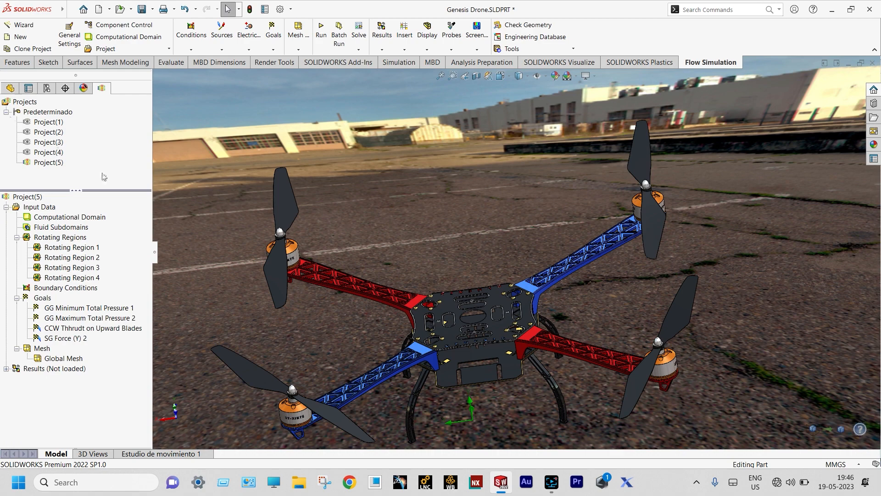
pyautogui.click(69, 339)
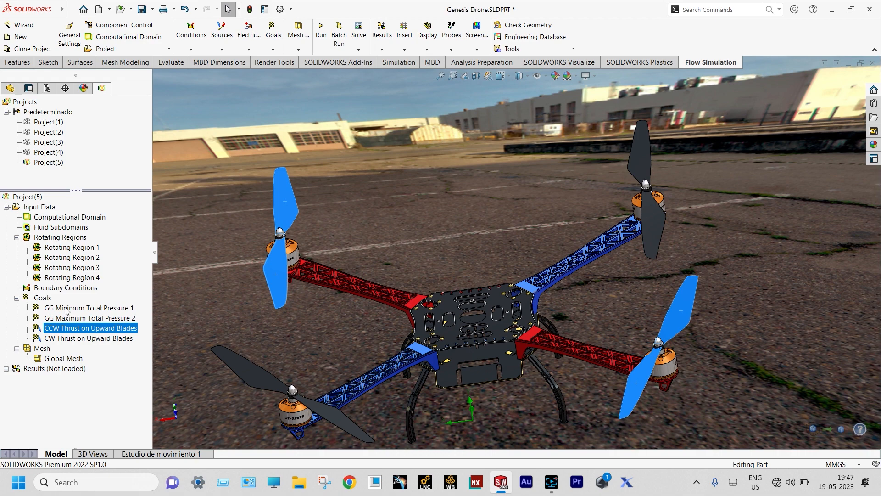
# Start another surface goal tracking average Force (Y), viewing the drone from underneath
pyautogui.click(48, 299)
pyautogui.rightClick(49, 301)
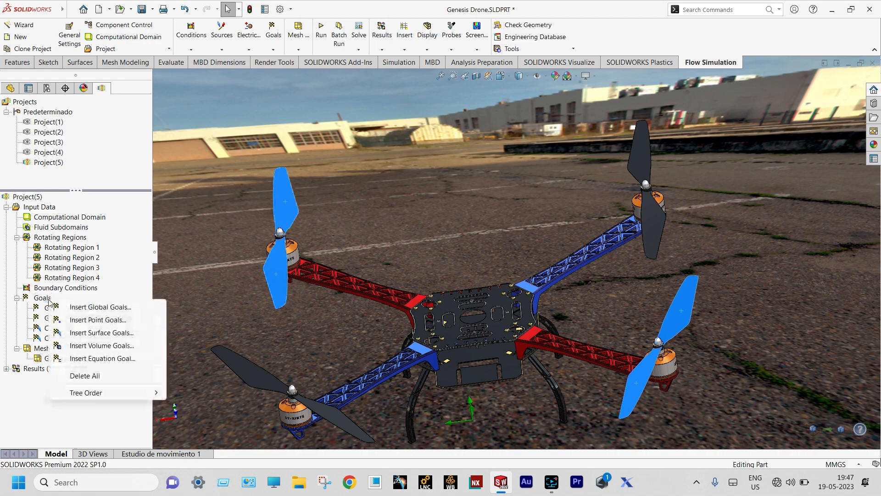
pyautogui.click(101, 333)
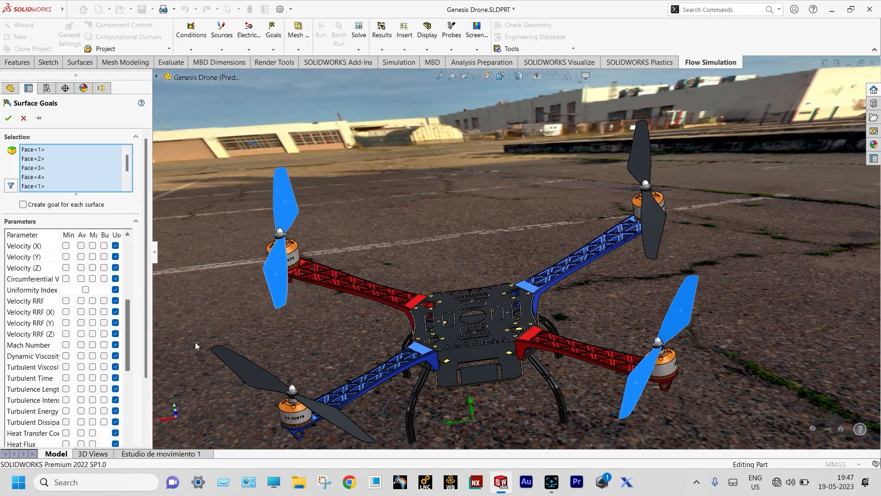
pyautogui.scroll(-7, 129, 338)
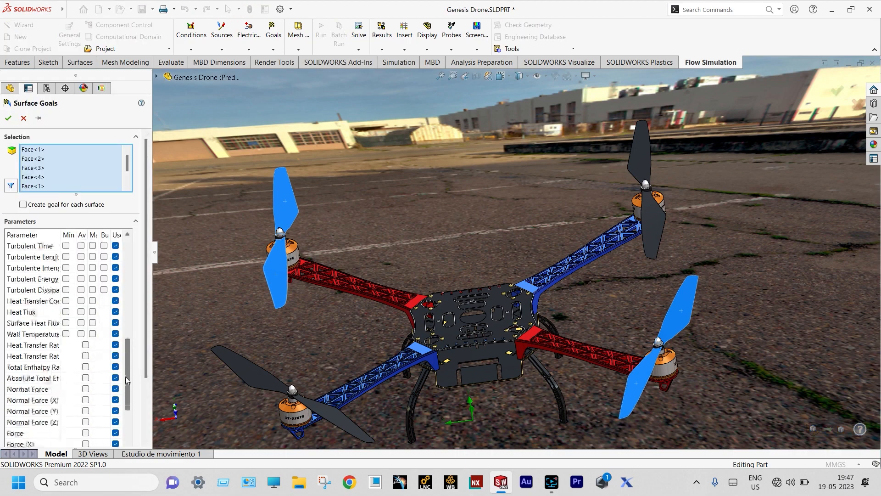
pyautogui.click(86, 378)
pyautogui.scroll(2, 283, 321)
pyautogui.moveTo(283, 321); pyautogui.dragTo(329, 211, button='middle')
pyautogui.scroll(8, 411, 217)
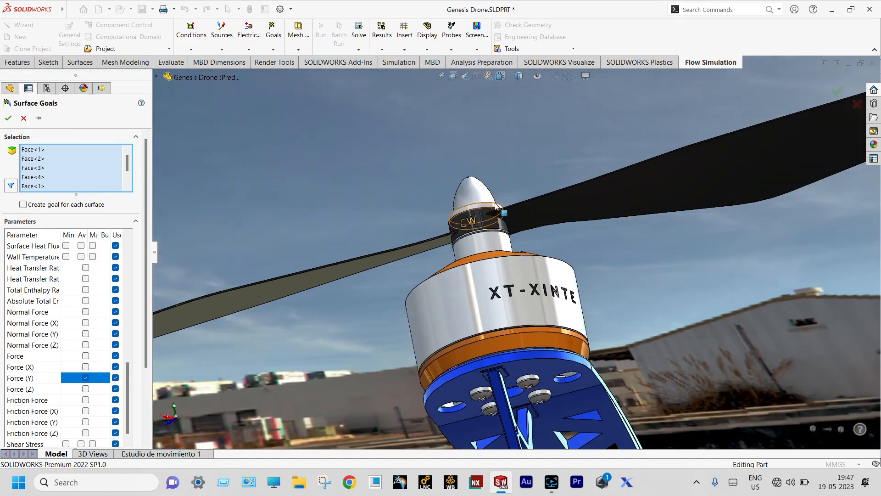
# Add four lower blade faces to the new goal and create SG Force (Y) 3
pyautogui.click(640, 207)
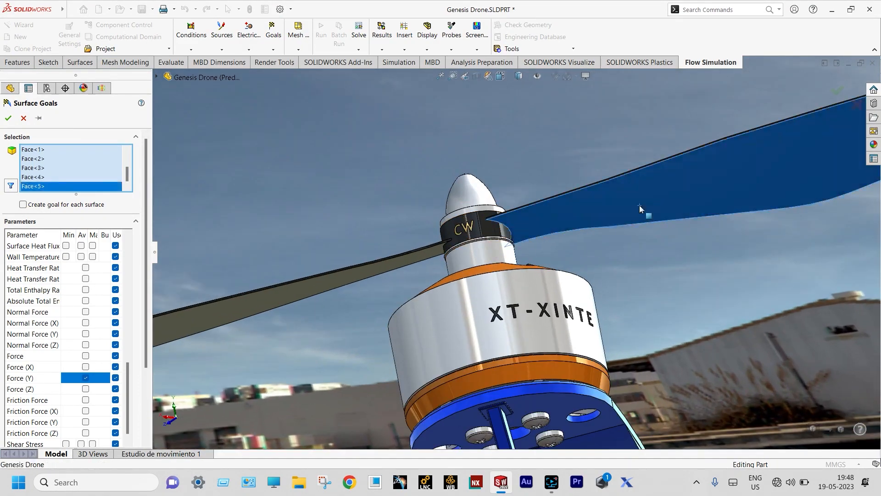
pyautogui.scroll(-3, 640, 204)
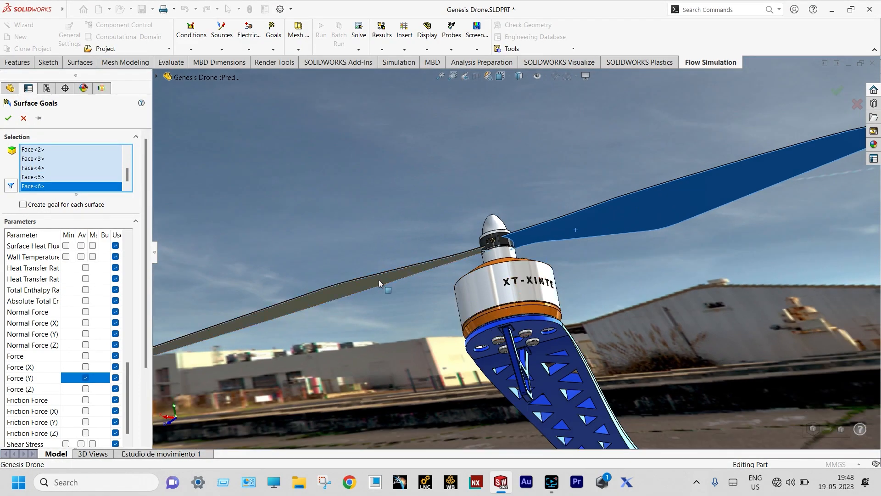
pyautogui.click(379, 280)
pyautogui.scroll(-5, 379, 280)
pyautogui.moveTo(378, 279); pyautogui.dragTo(704, 326, button='middle')
pyautogui.scroll(-3, 703, 326)
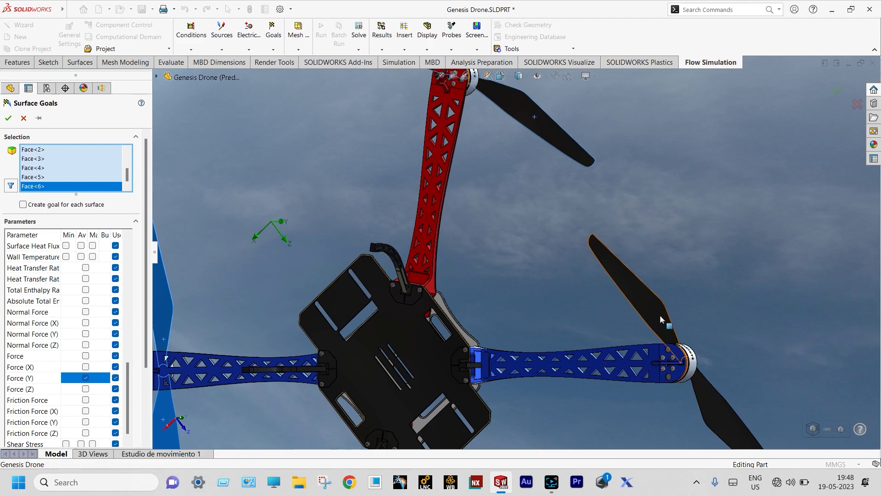
pyautogui.click(660, 315)
pyautogui.click(708, 398)
pyautogui.scroll(3, 555, 304)
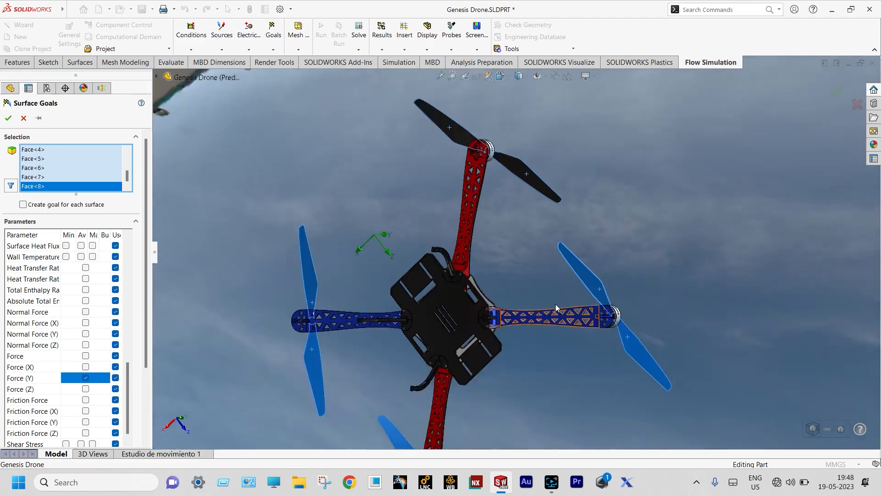
pyautogui.moveTo(556, 304); pyautogui.dragTo(321, 326, button='middle')
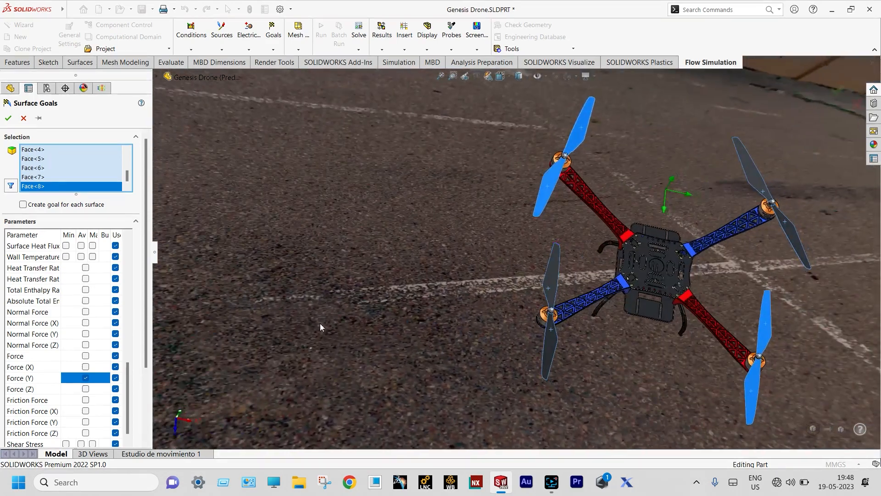
pyautogui.click(9, 119)
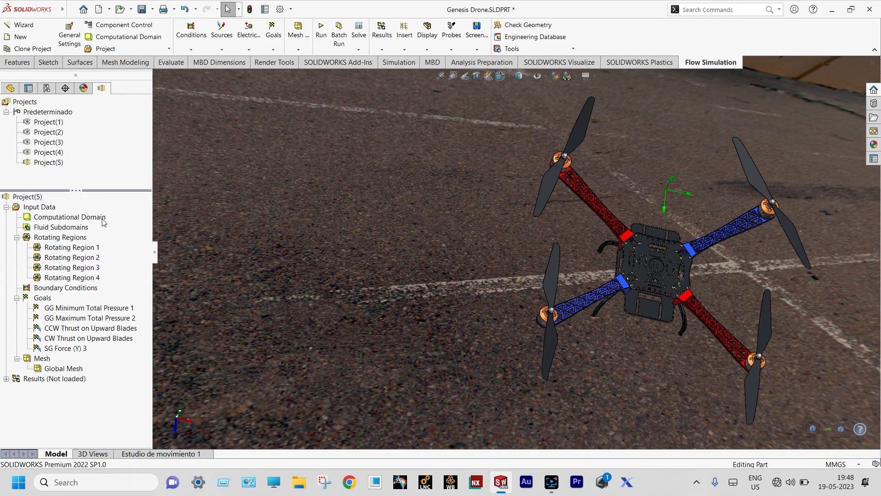
# Rename SG Force (Y) 3 to 'CW Thrust on Lower Blades'
pyautogui.click(80, 350)
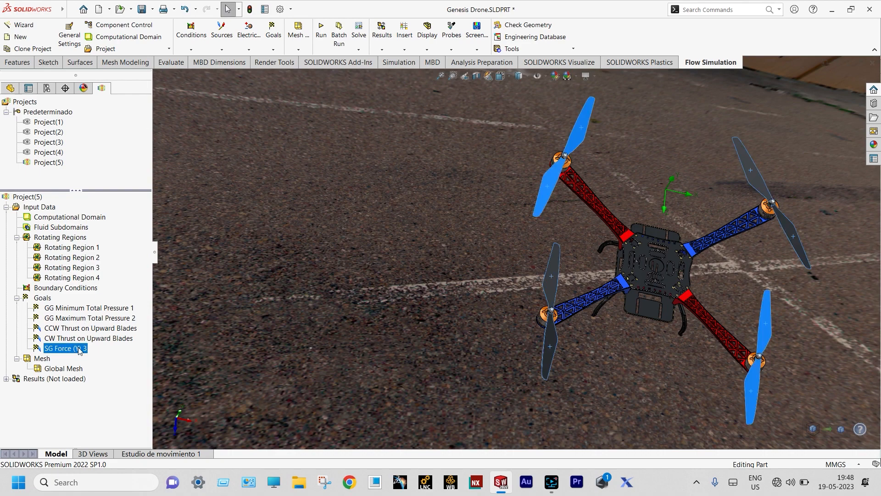
pyautogui.click(80, 350)
pyautogui.write('CW Thrust on Lower Blades')
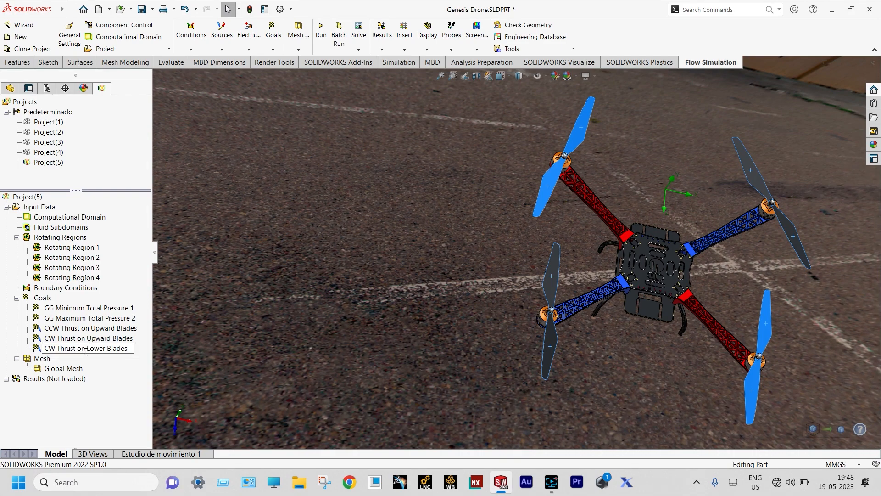
pyautogui.press('Return')
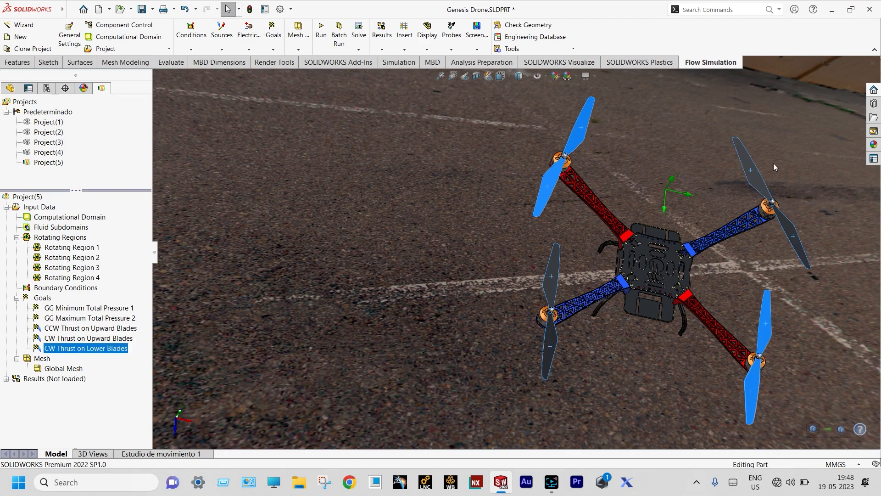
pyautogui.click(330, 183)
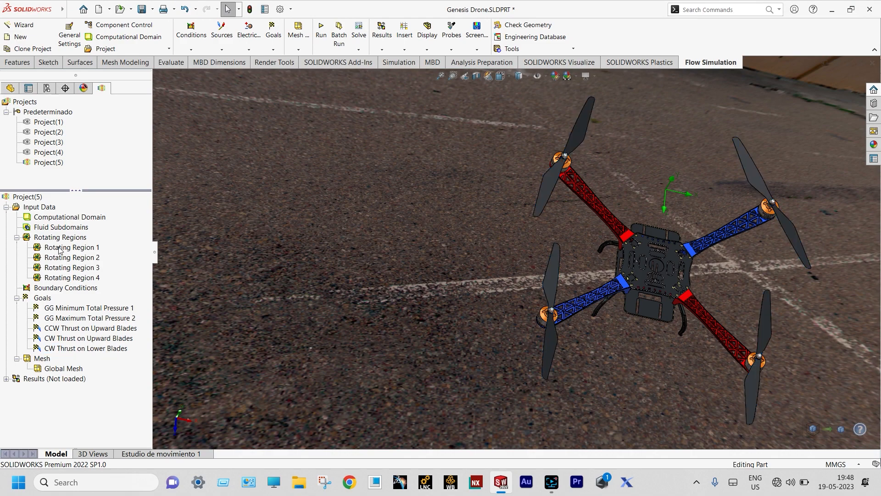
# Create an average Force (Y) surface goal on the four remaining lower blade faces
pyautogui.rightClick(43, 298)
pyautogui.click(115, 334)
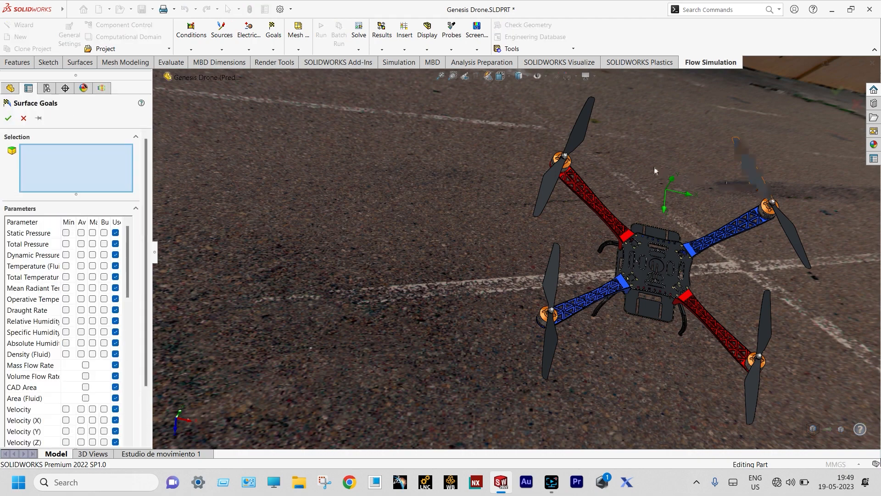
pyautogui.click(578, 146)
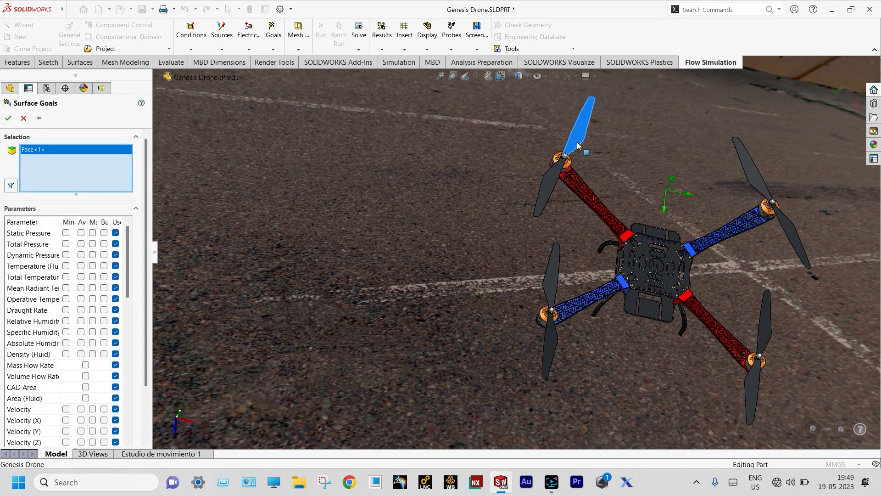
pyautogui.click(551, 186)
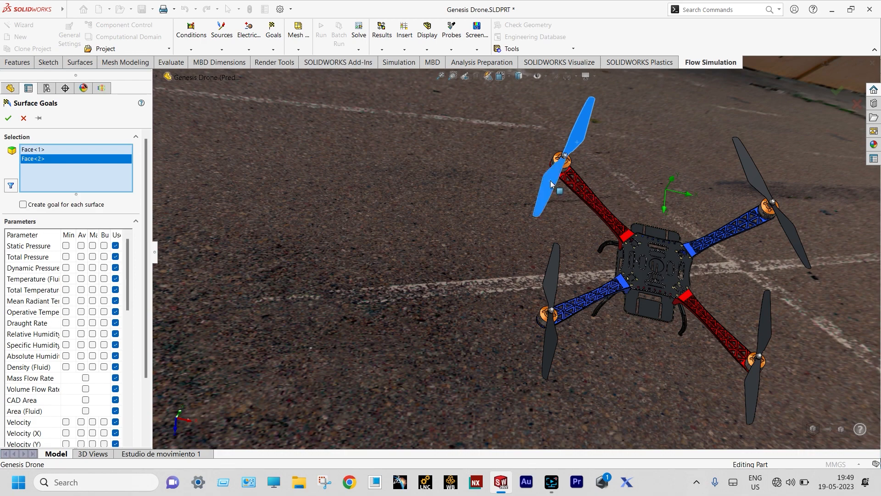
pyautogui.click(767, 324)
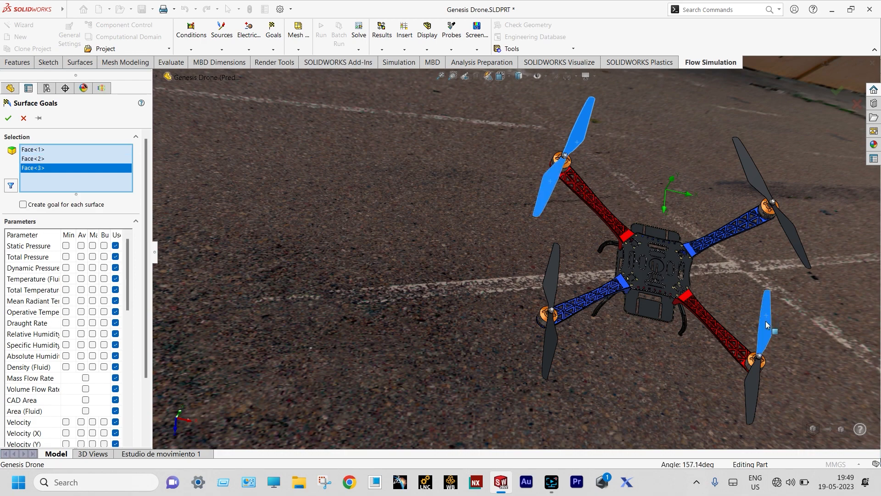
pyautogui.click(754, 388)
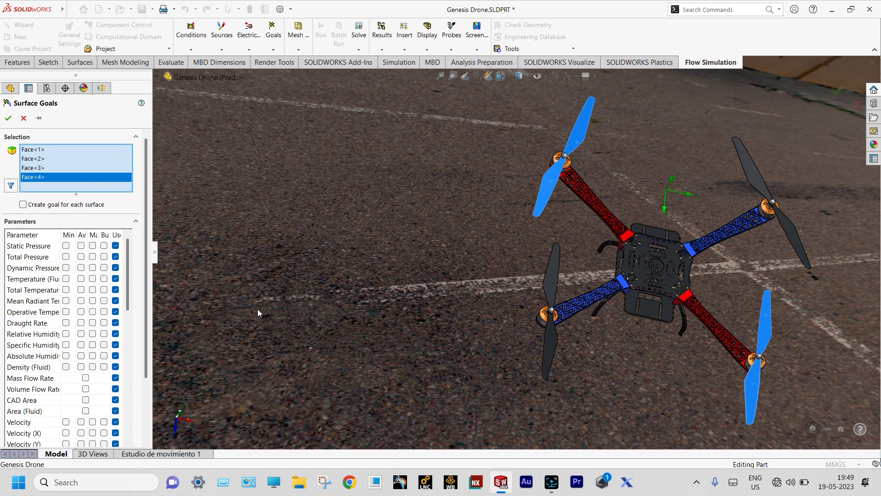
pyautogui.moveTo(128, 258); pyautogui.dragTo(124, 362)
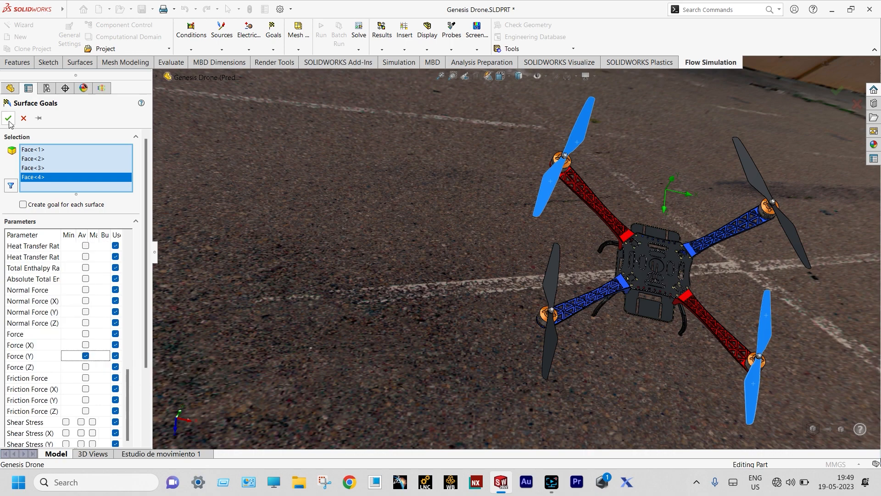
pyautogui.click(9, 119)
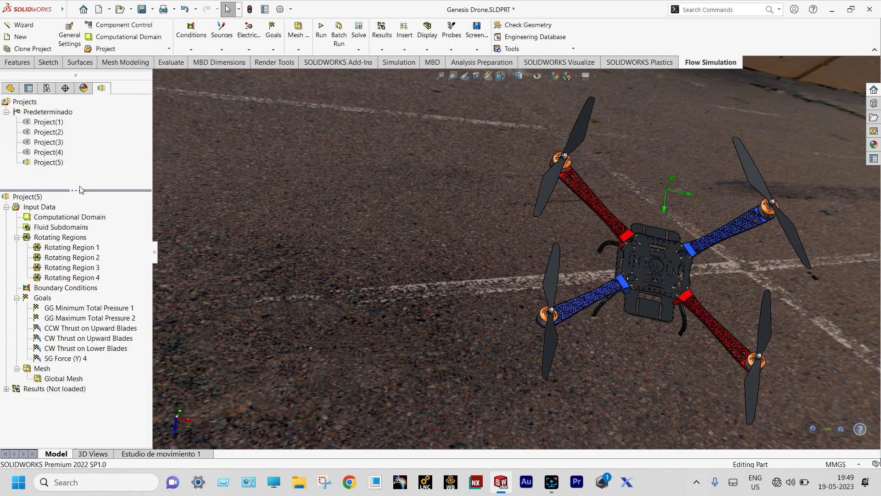
# Rename SG Force (Y) 4 to 'CCW Thrust on Lower Blades'
pyautogui.click(83, 360)
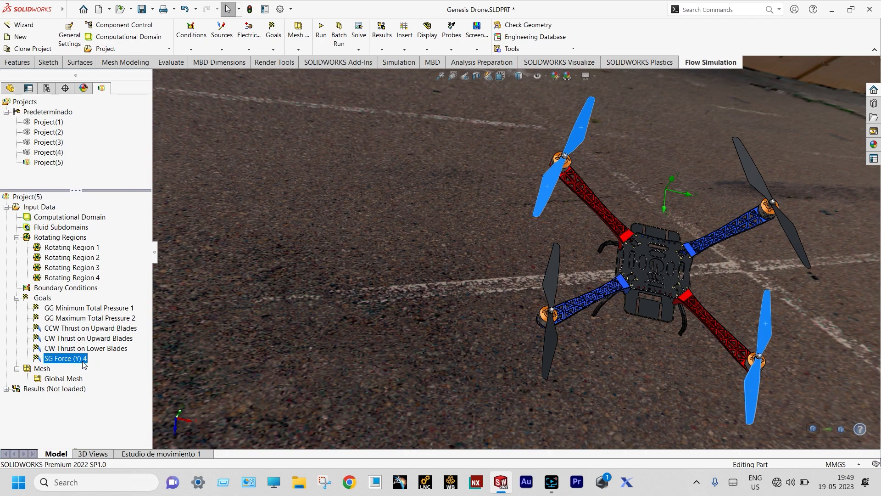
pyautogui.write('CCW Thrust on Lower Blades')
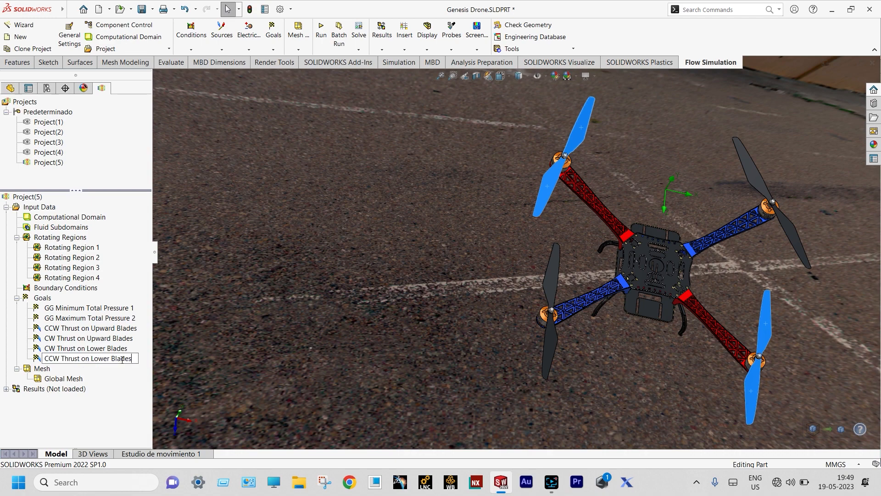
pyautogui.press('Return')
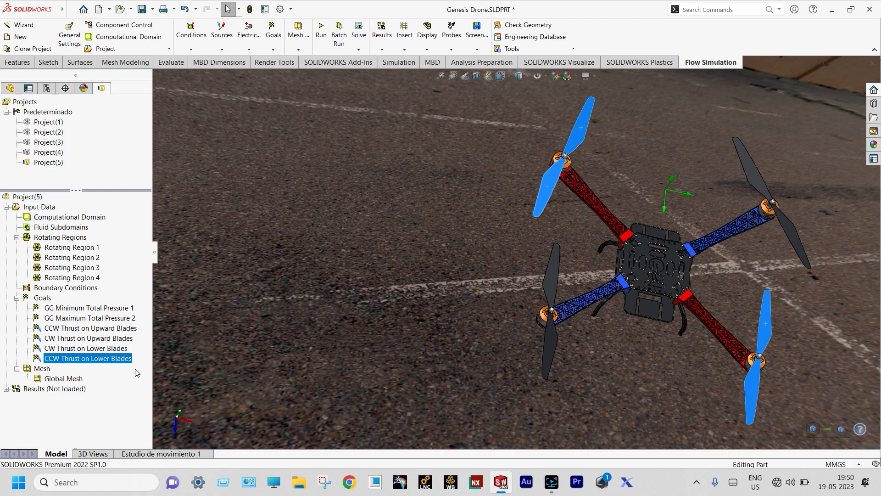
# Create an equation goal abs({CCW Thrust on Upward Blades})+abs({CW Thrust on Upward Blades})
pyautogui.rightClick(42, 299)
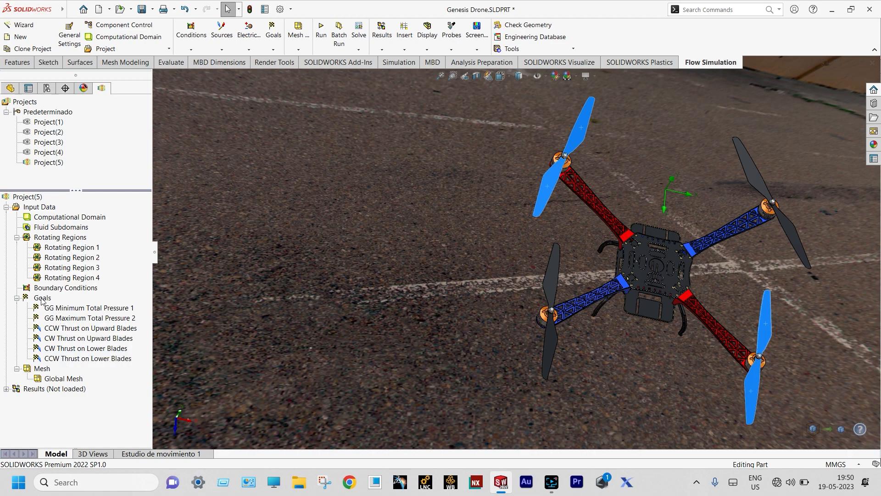
pyautogui.click(86, 358)
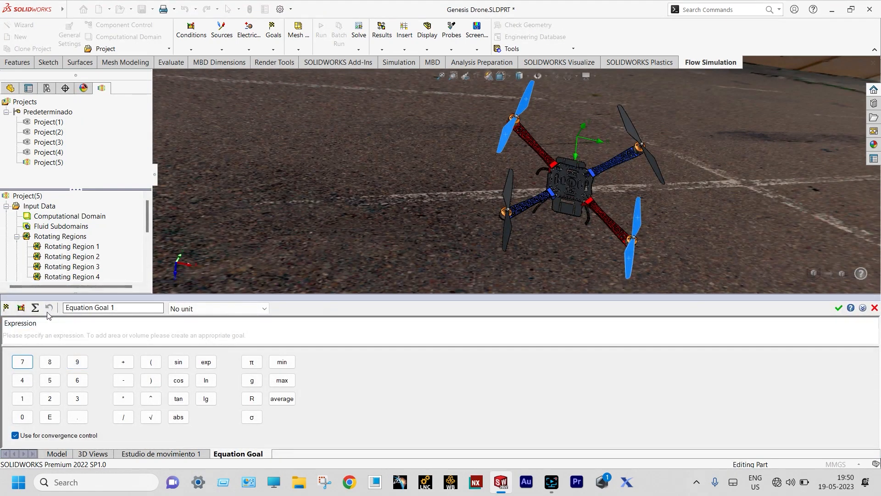
pyautogui.click(7, 307)
pyautogui.click(725, 360)
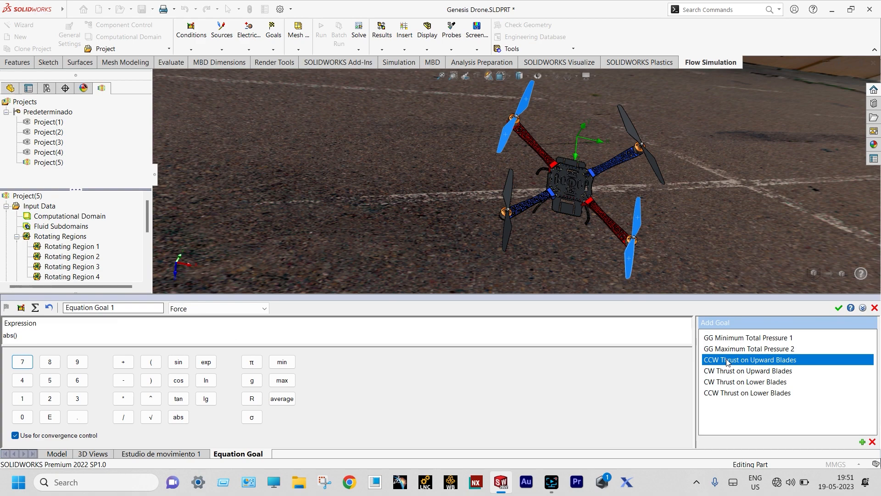
pyautogui.click(727, 361)
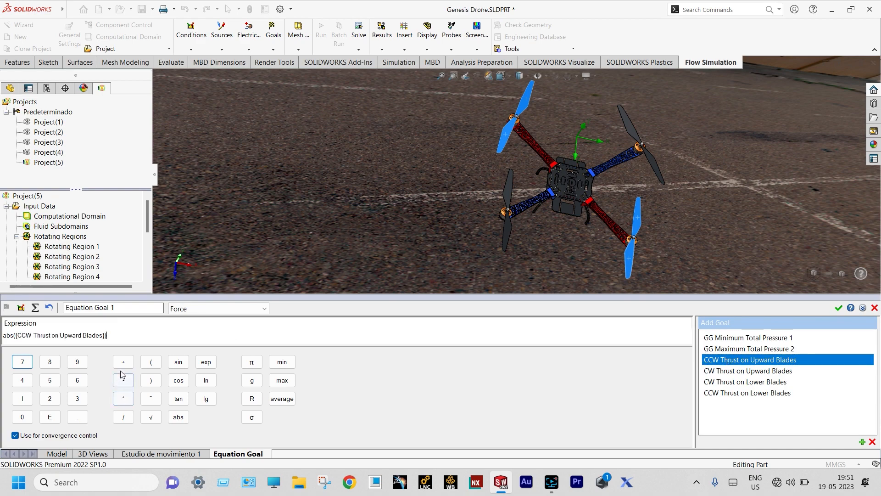
pyautogui.click(178, 417)
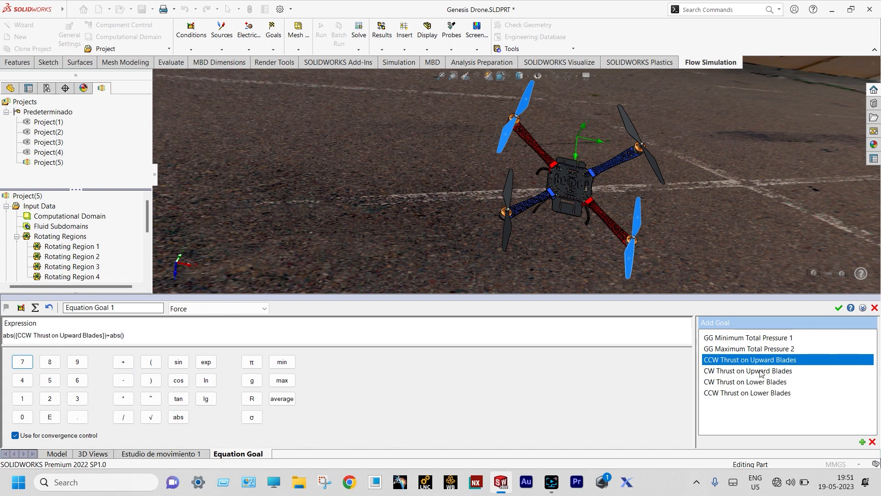
pyautogui.click(761, 371)
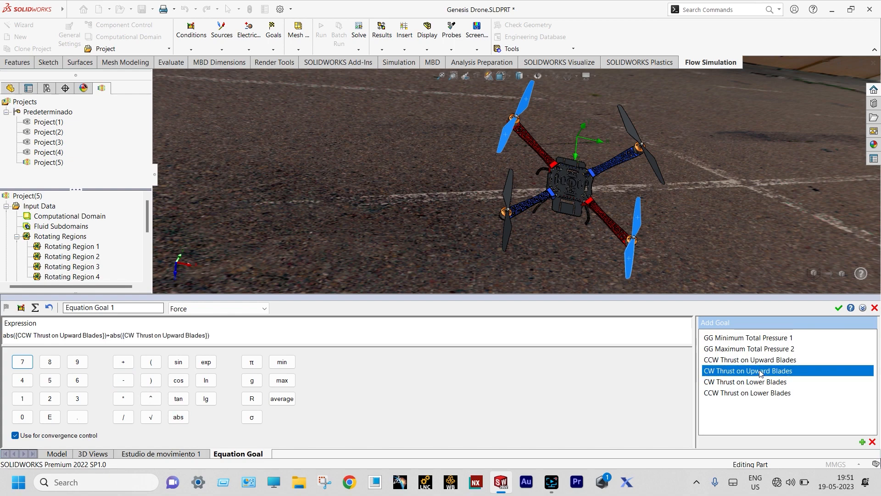
pyautogui.click(837, 309)
# Rename the equation goal to 'Total Thrust on Upward Blades'
pyautogui.click(90, 369)
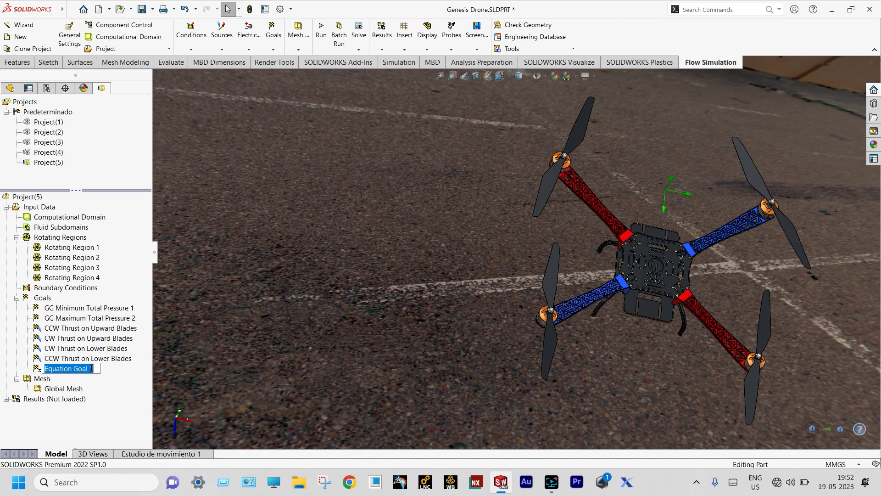
pyautogui.write('Total ')
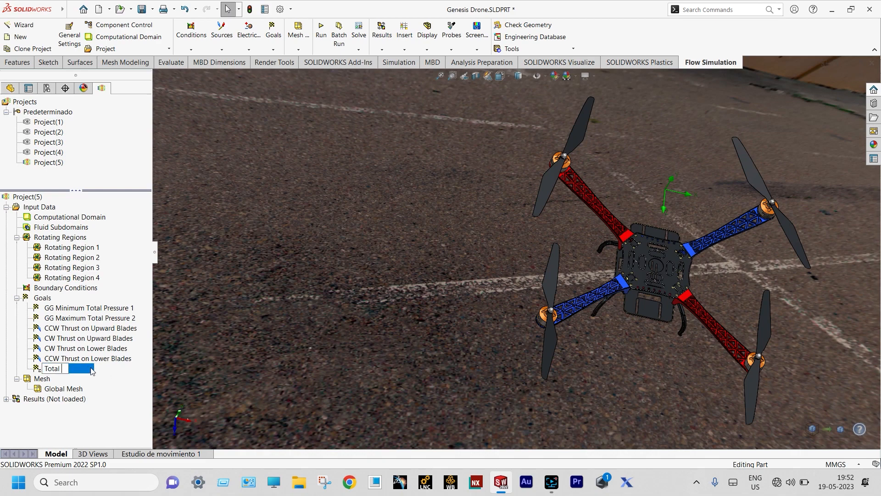
pyautogui.write('Thrust on U')
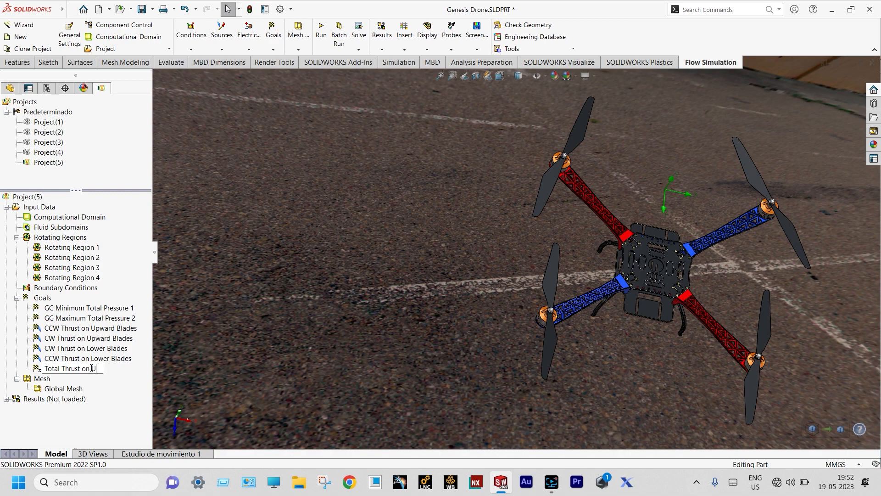
pyautogui.write('pward Blades')
pyautogui.press('Return')
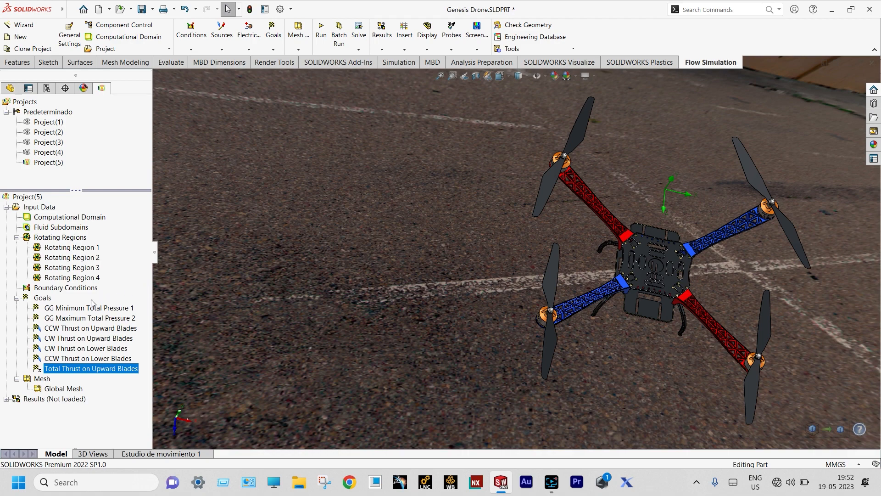
pyautogui.click(46, 301)
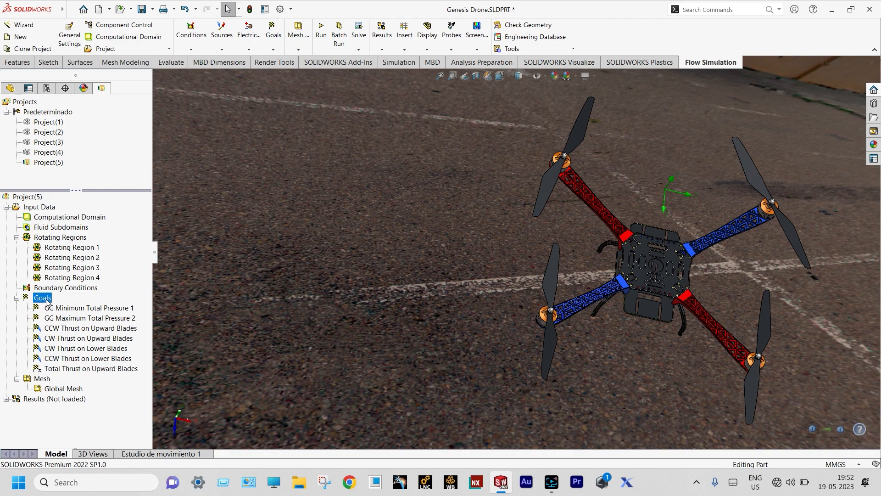
# Create an equation goal abs({CW Thrust on Lower Blades})+abs({CCW Thrust on Lower Blades})
pyautogui.rightClick(47, 300)
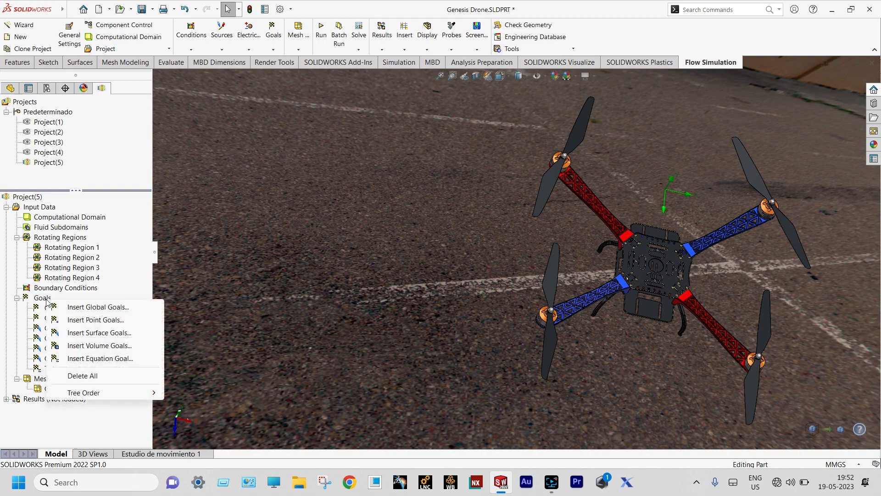
pyautogui.click(91, 358)
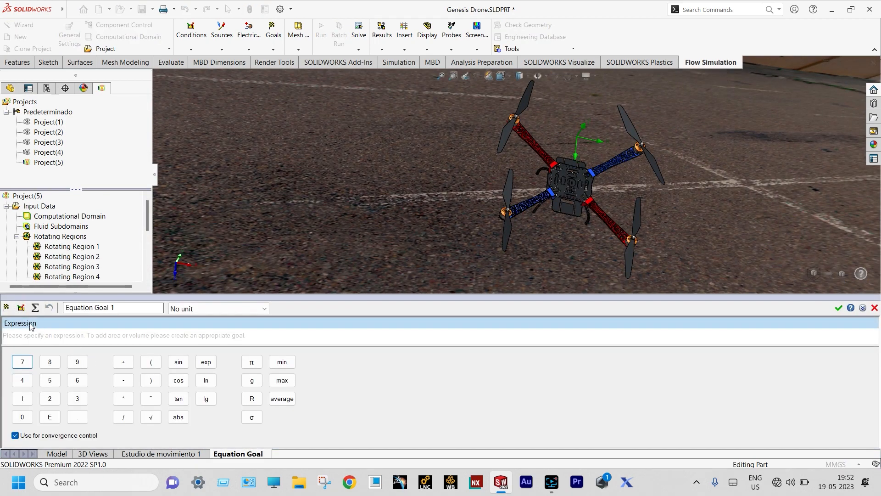
pyautogui.click(6, 307)
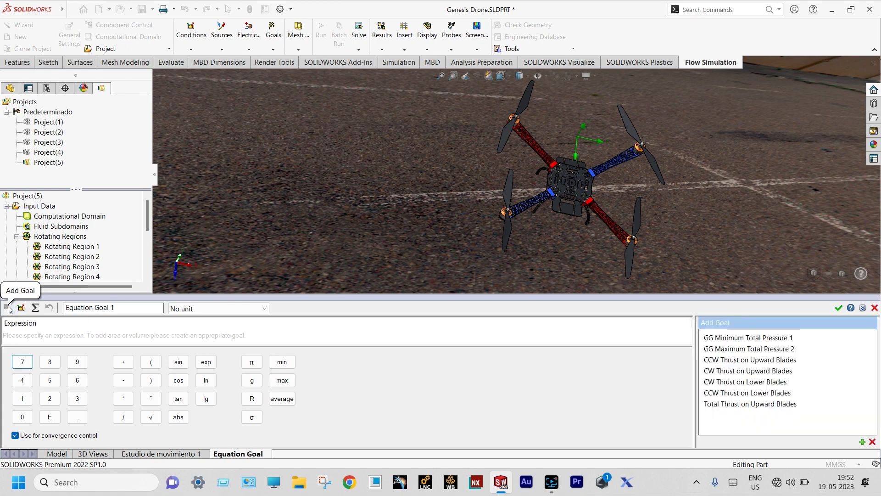
pyautogui.click(178, 417)
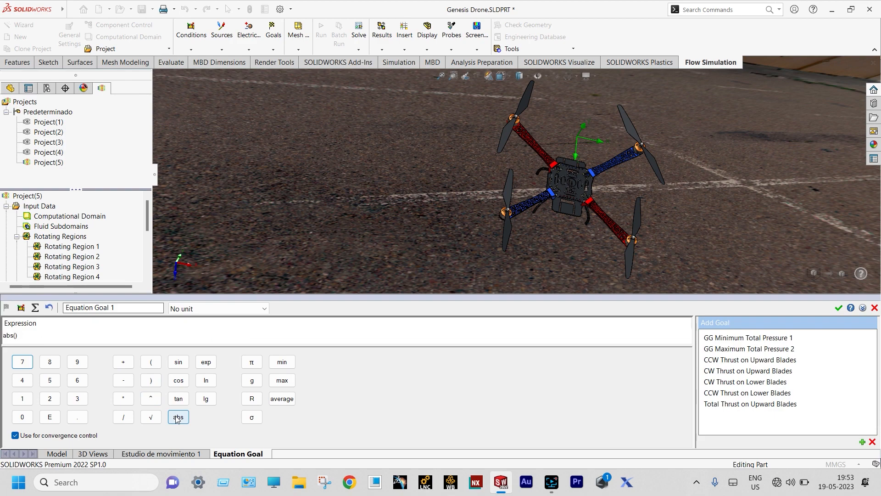
pyautogui.doubleClick(723, 382)
pyautogui.click(123, 362)
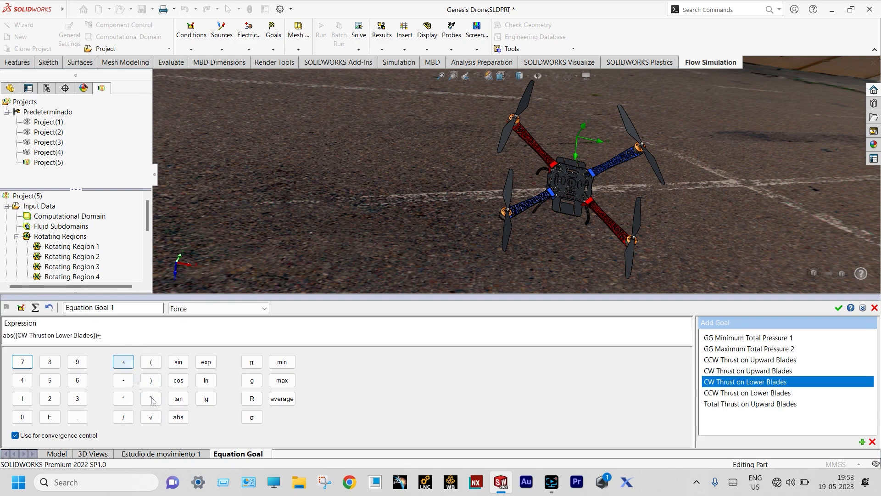
pyautogui.click(178, 417)
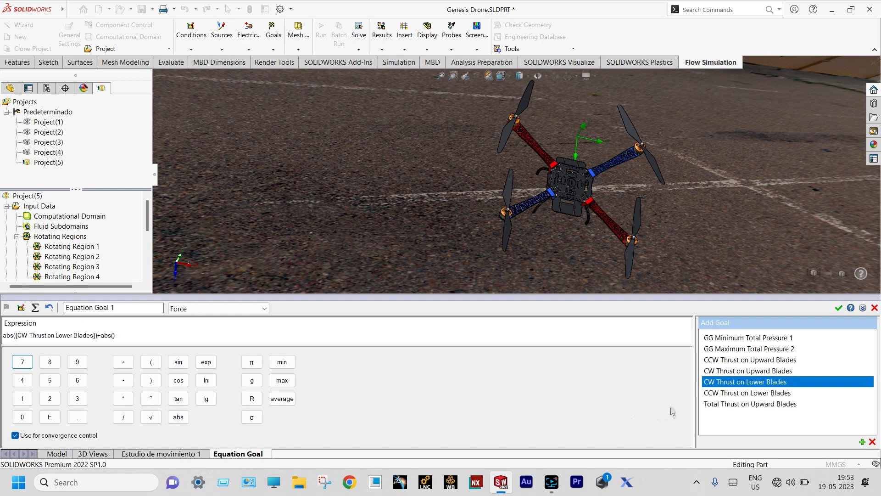
pyautogui.doubleClick(723, 393)
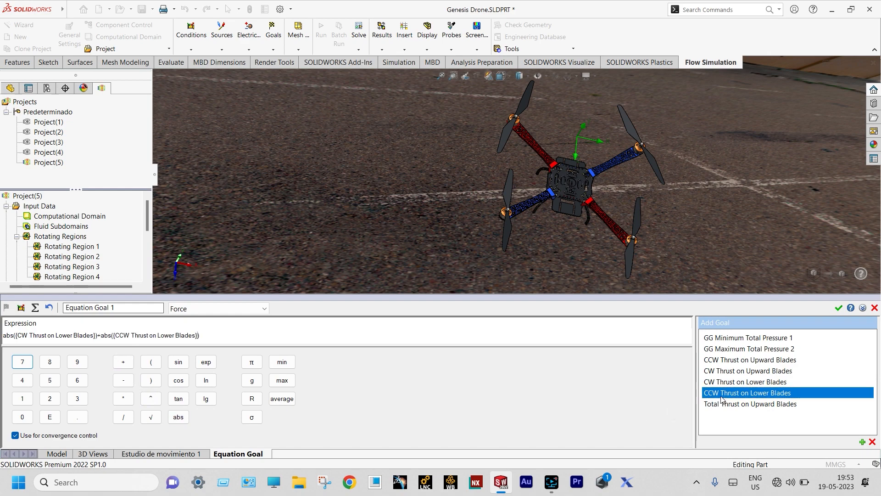
pyautogui.click(840, 309)
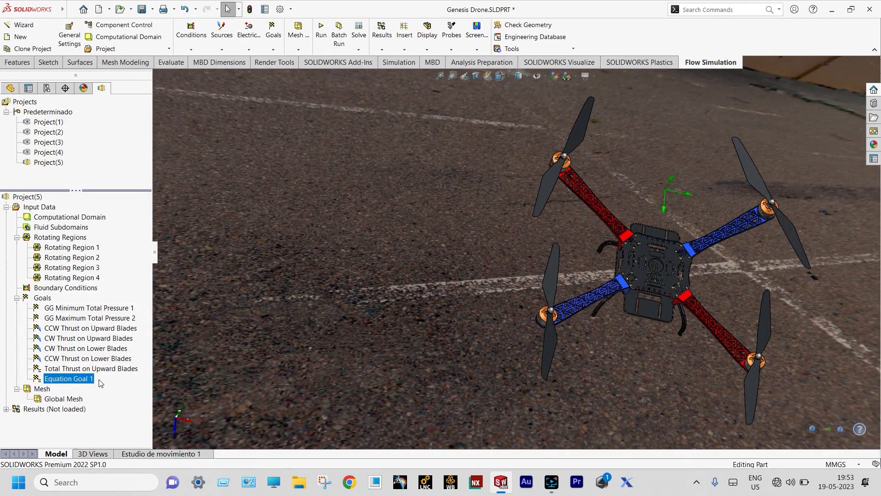
# Rename the equation goal to 'Total Thrust on Lower Blades'
pyautogui.click(92, 379)
pyautogui.write('Total Thrust on Lower Blades')
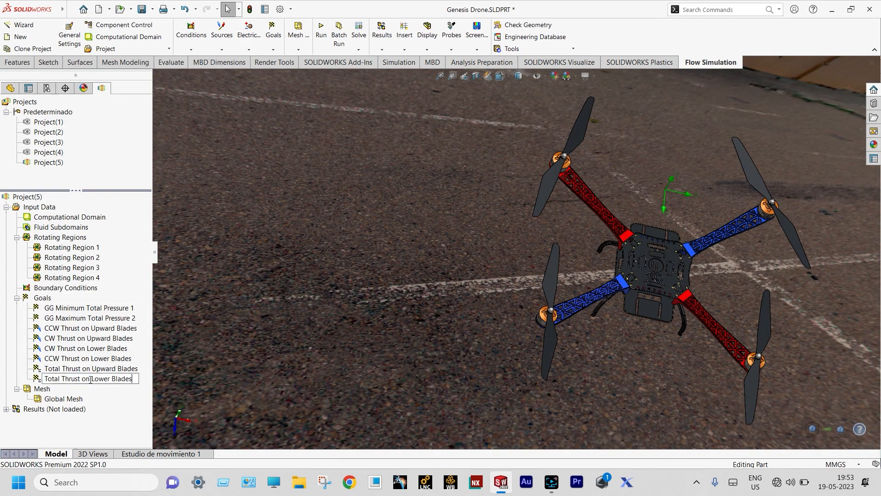
pyautogui.press('Return')
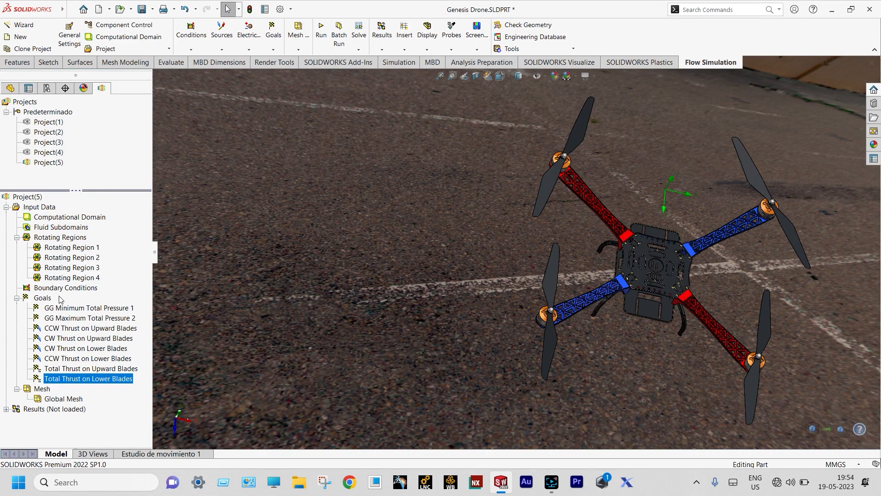
pyautogui.click(44, 299)
# Create an equation goal {Total Thrust on Upward Blades}+{Total Thrust on Lower Blades}
pyautogui.rightClick(45, 301)
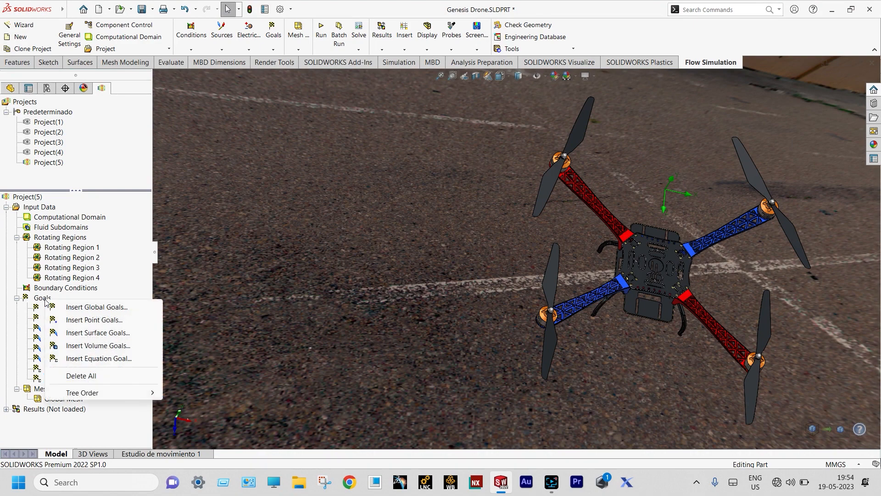
pyautogui.click(90, 359)
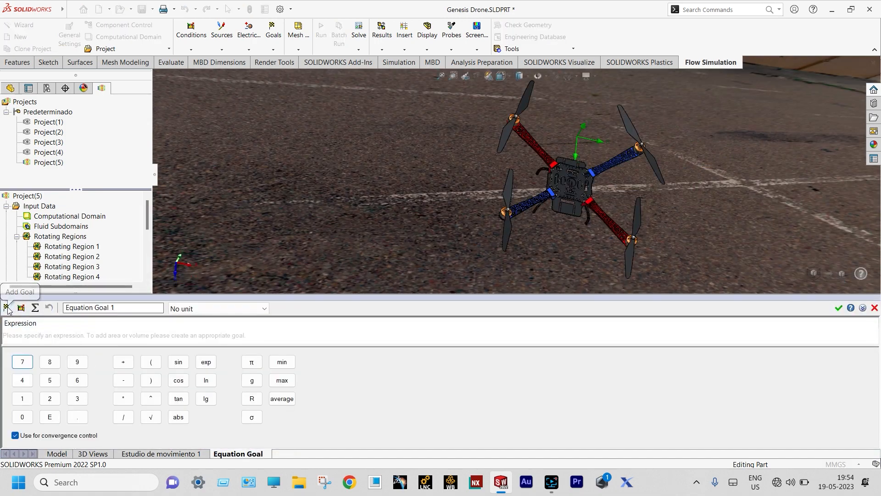
pyautogui.click(6, 308)
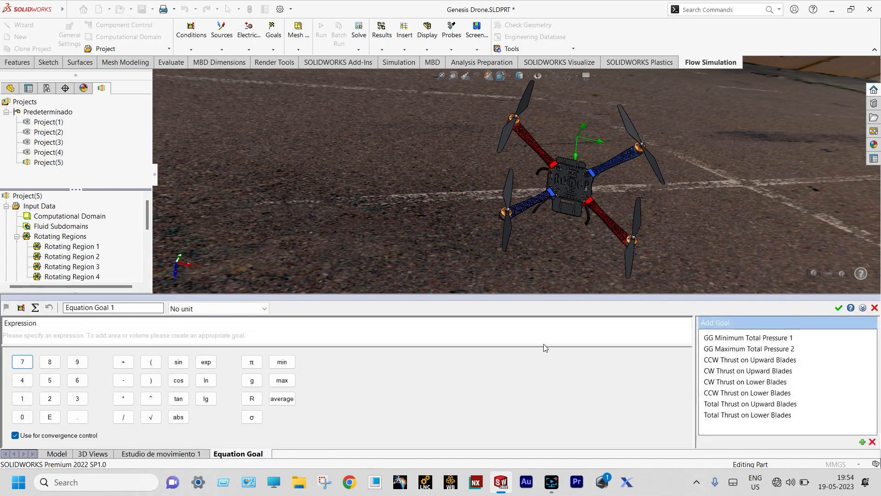
pyautogui.doubleClick(739, 405)
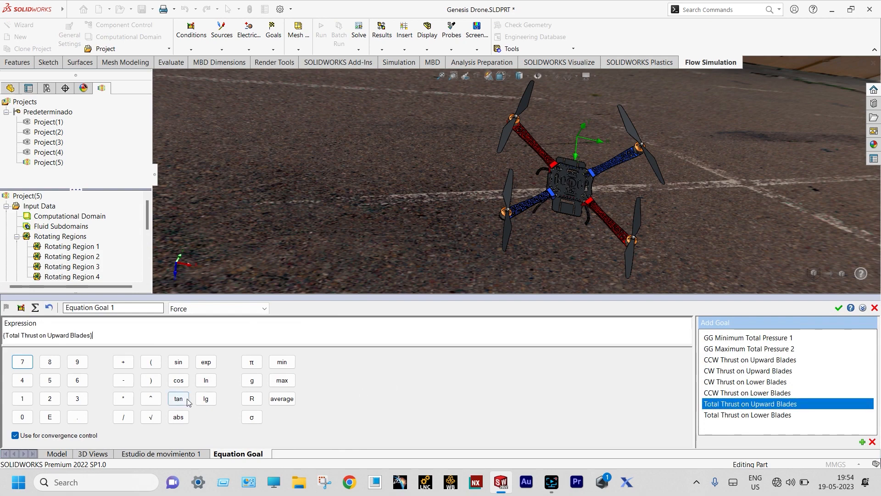
pyautogui.click(123, 363)
pyautogui.doubleClick(731, 416)
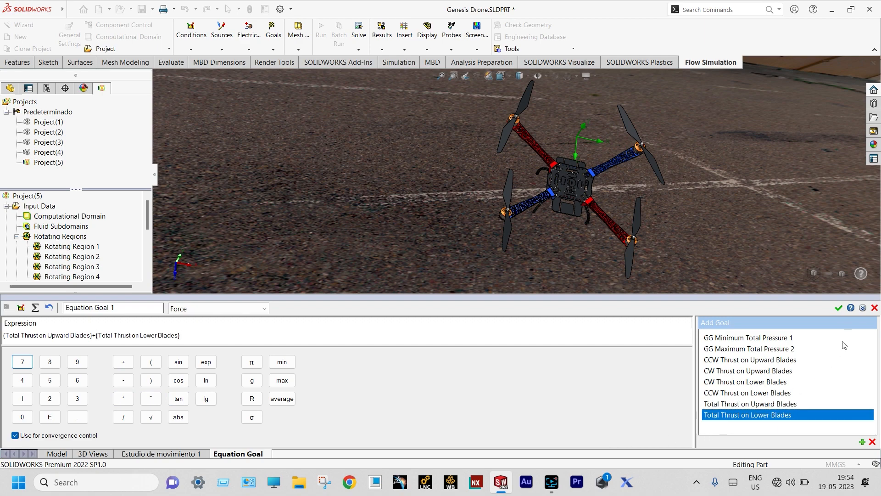
pyautogui.click(839, 309)
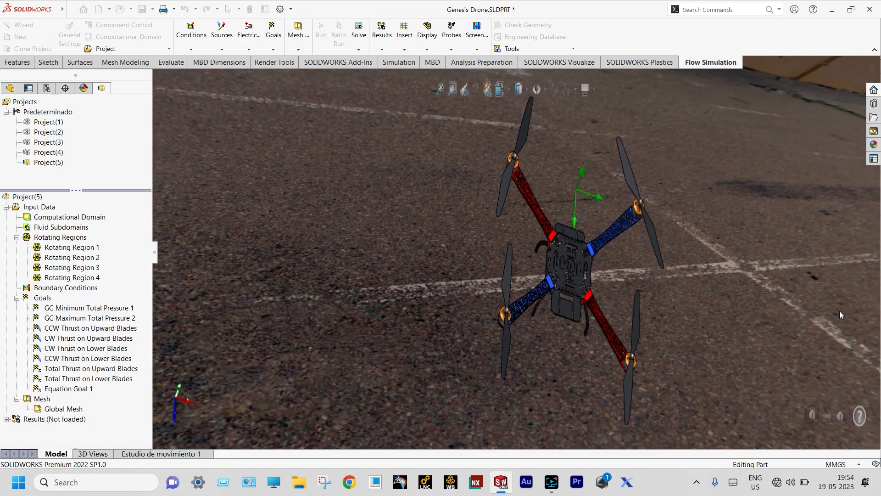
# Rename the new equation goal to 'Total Thrust'
pyautogui.click(92, 389)
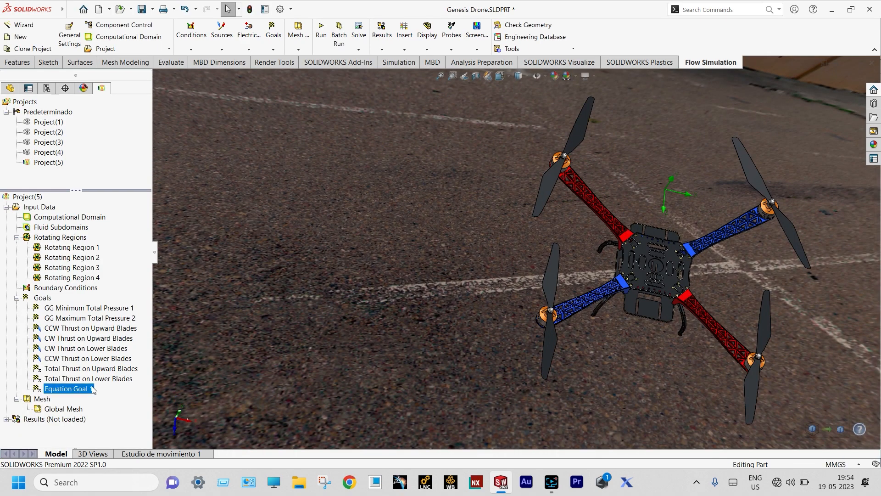
pyautogui.write('Total Thrust')
pyautogui.press('Return')
# Start a new equation goal with Total Thrust as its first term
pyautogui.click(44, 299)
pyautogui.press('Escape')
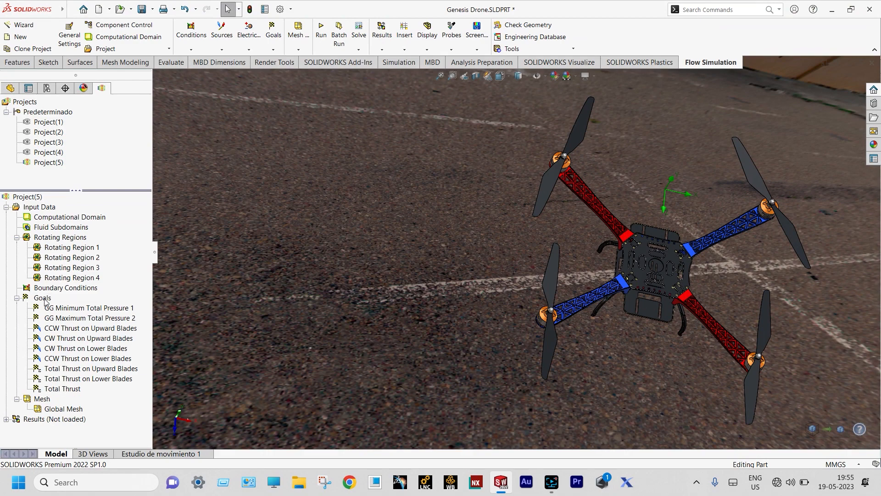
pyautogui.rightClick(45, 301)
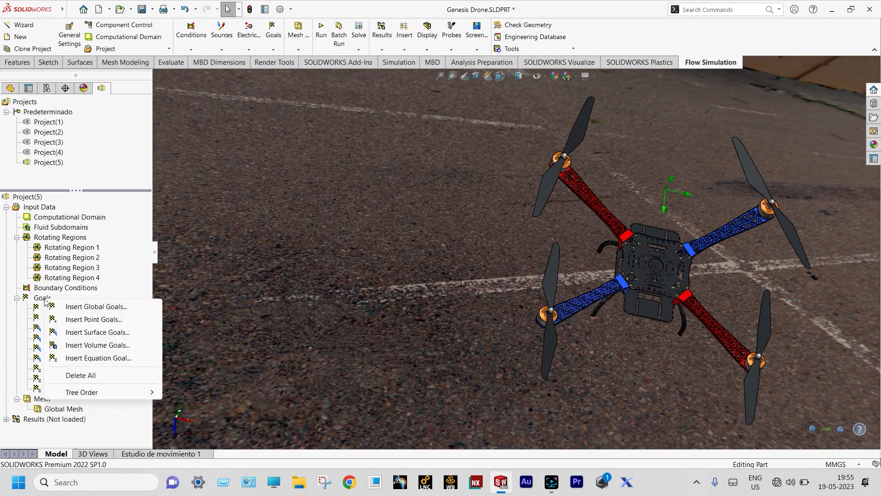
pyautogui.click(101, 358)
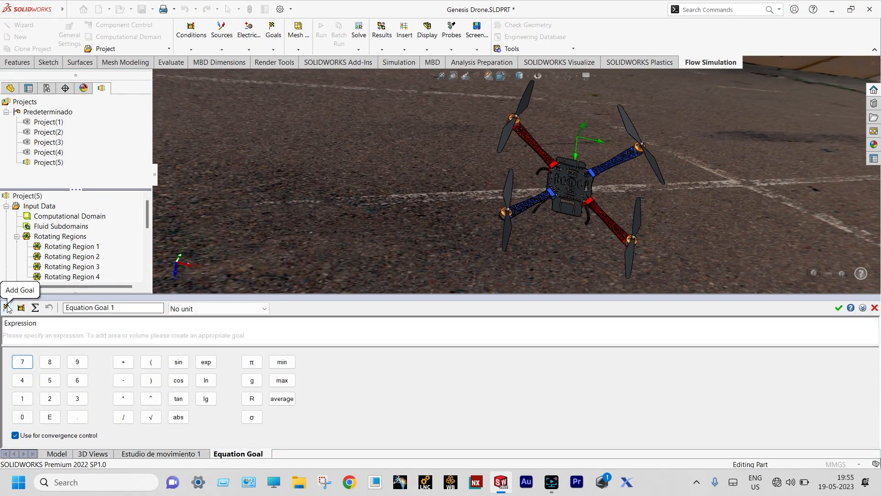
pyautogui.click(6, 307)
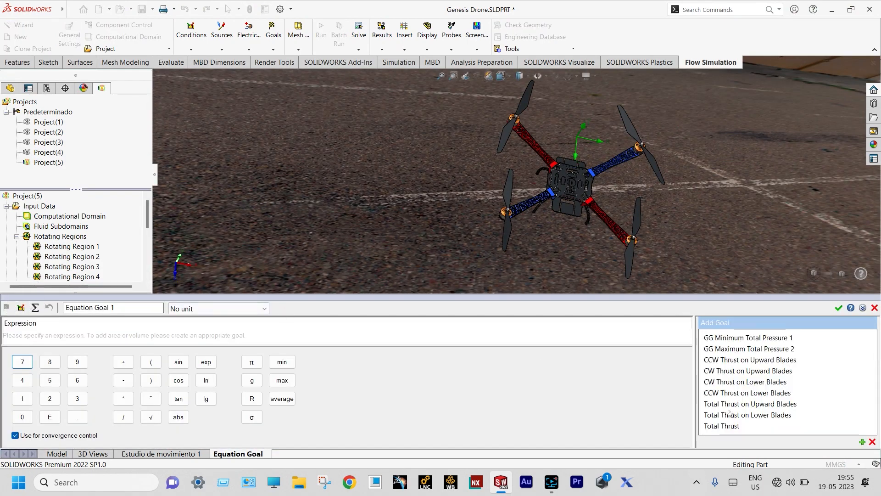
pyautogui.click(725, 427)
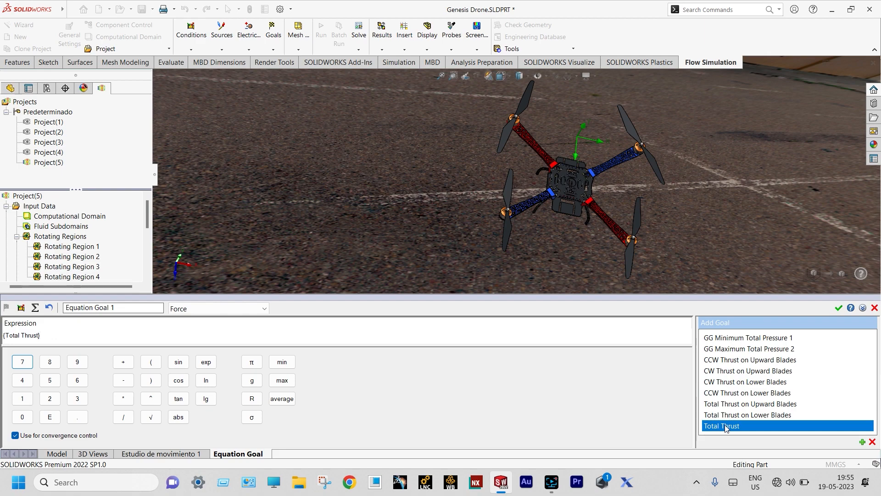
# Subtract 0.142*9.81 from Total Thrust and create the equation goal
pyautogui.click(124, 384)
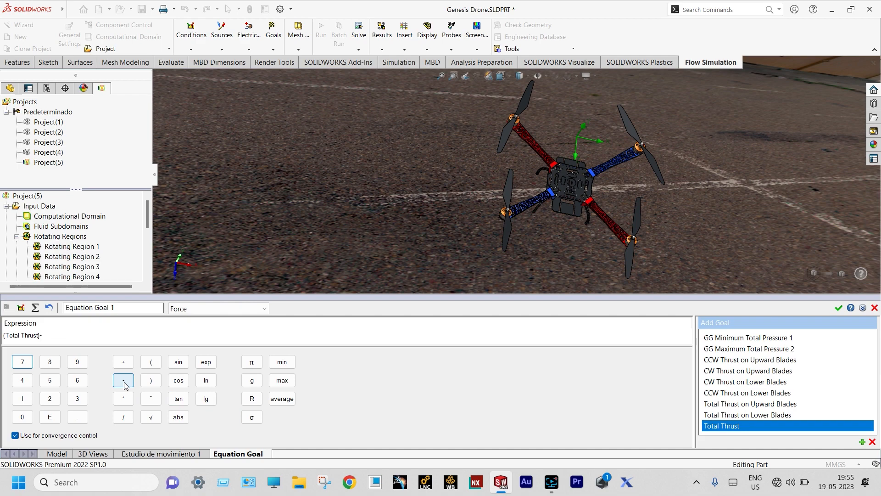
pyautogui.click(22, 417)
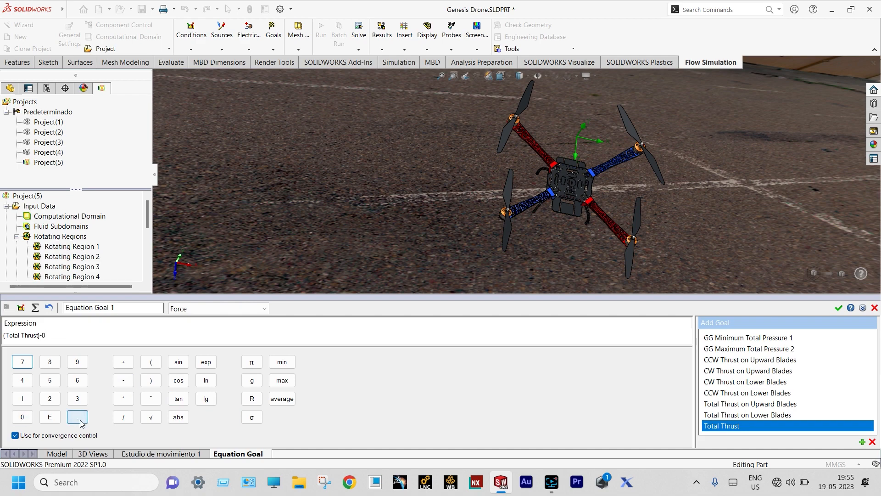
pyautogui.click(78, 417)
pyautogui.click(26, 400)
pyautogui.click(23, 381)
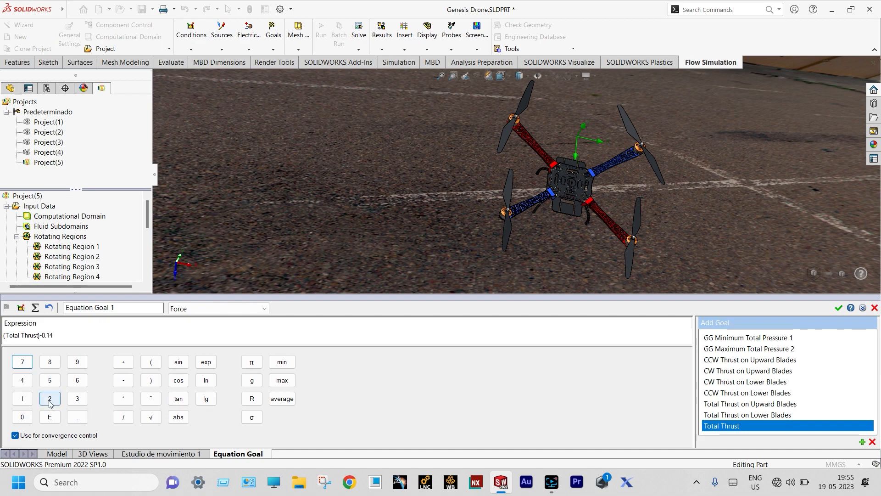
pyautogui.click(50, 402)
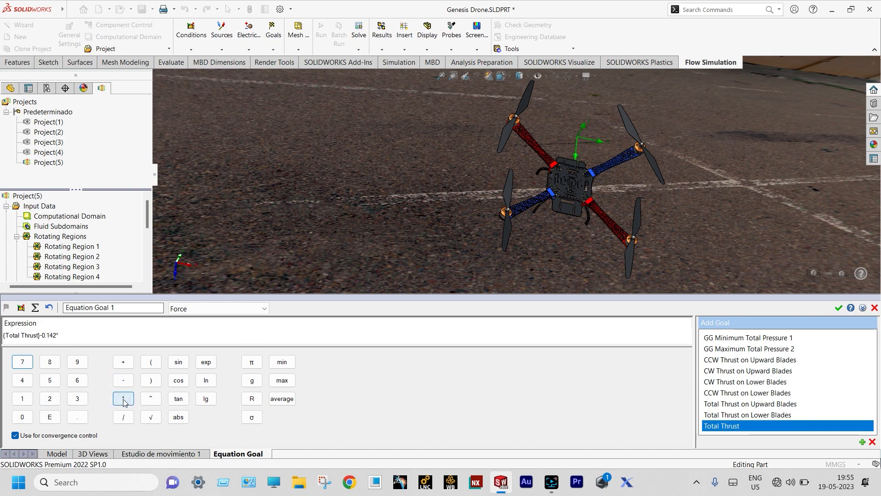
pyautogui.click(80, 365)
pyautogui.click(77, 417)
pyautogui.click(49, 362)
pyautogui.click(22, 399)
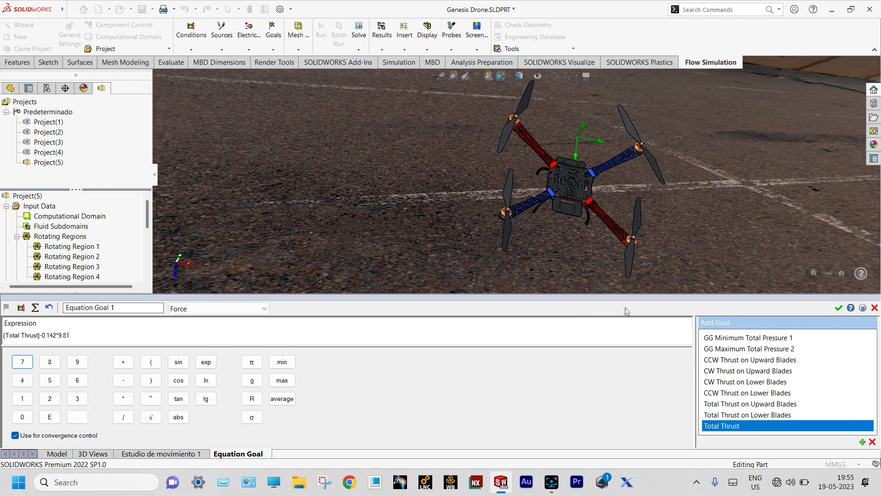
pyautogui.click(838, 308)
# Rename Equation Goal 1 to 'Net Thrust'
pyautogui.click(89, 402)
pyautogui.click(89, 401)
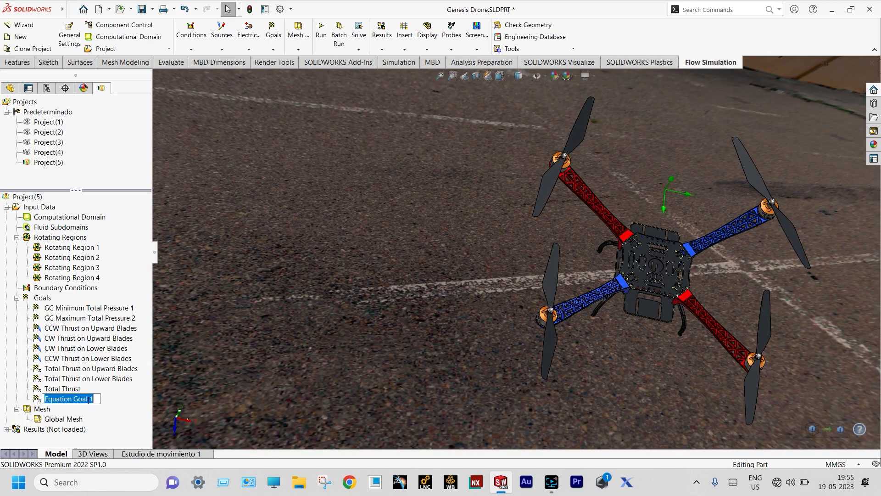
pyautogui.write('Net Thrust')
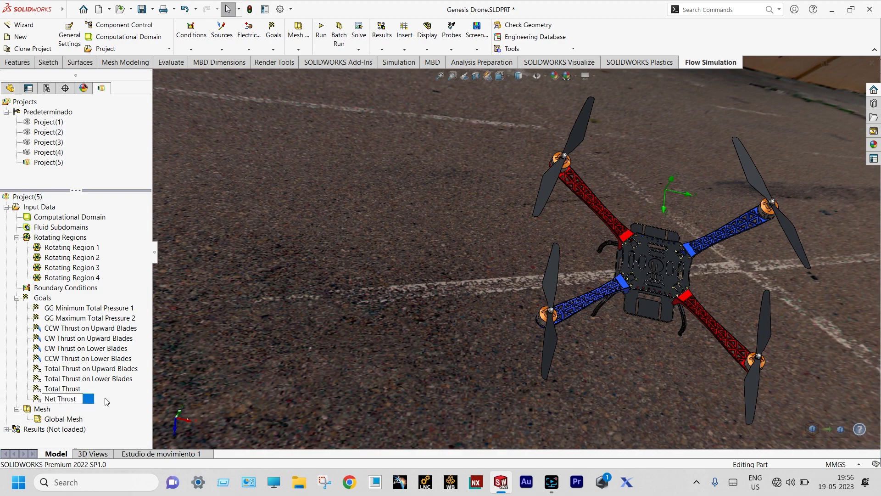
pyautogui.press('Return')
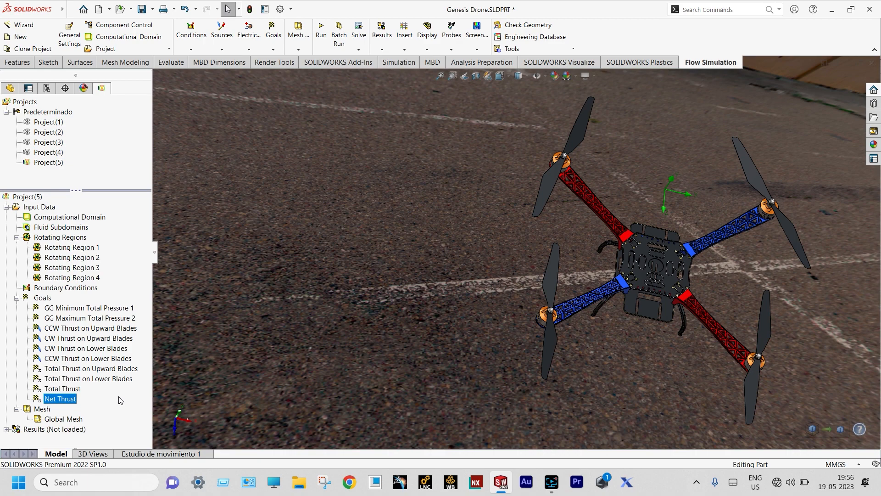
# Set the global mesh to automatic level 7, uniform, with the basic mesh shown
pyautogui.doubleClick(55, 417)
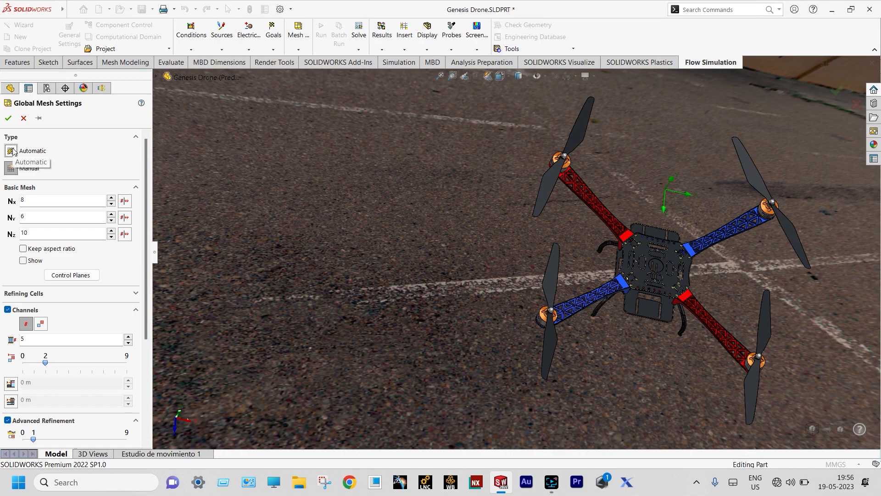
pyautogui.click(13, 152)
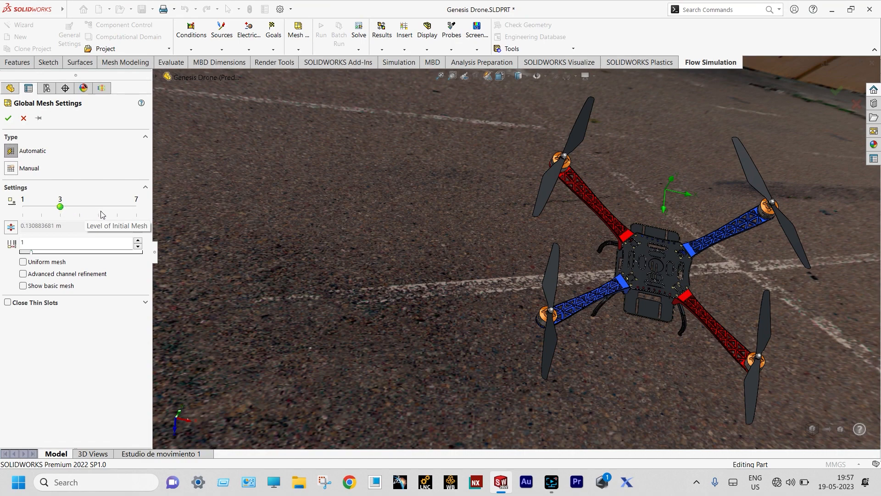
pyautogui.click(133, 209)
pyautogui.click(23, 263)
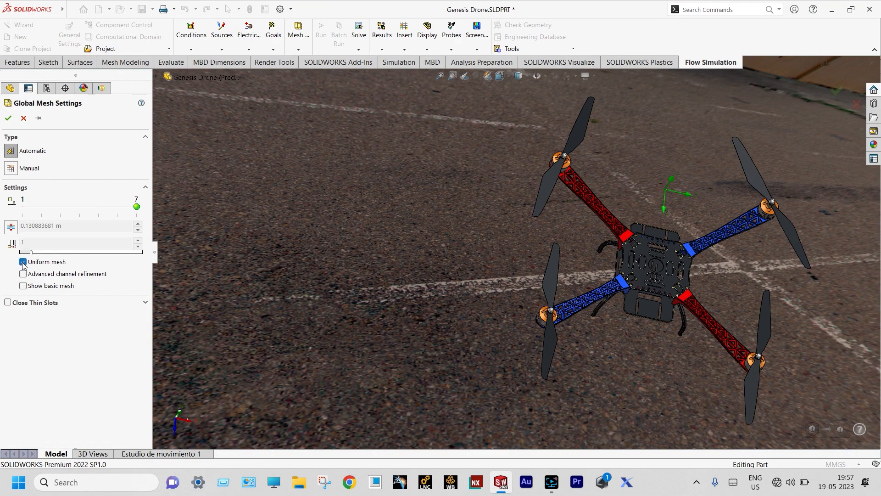
pyautogui.click(23, 286)
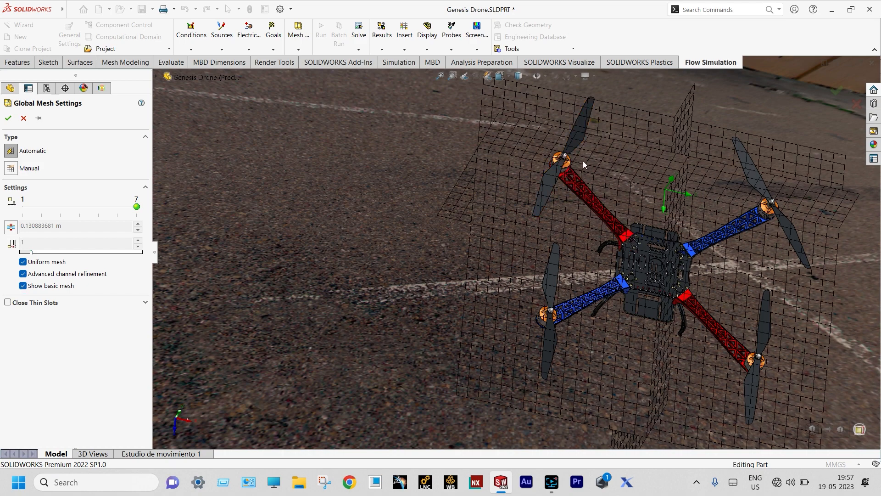
pyautogui.click(8, 118)
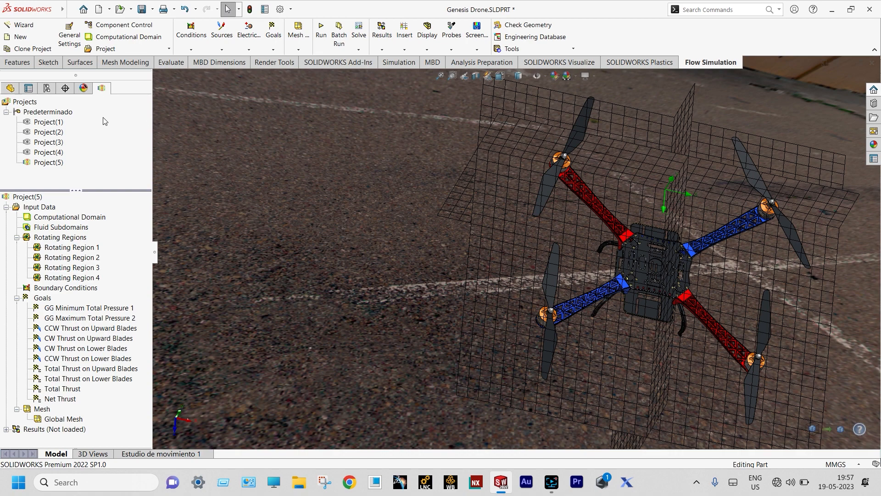
# Activate Project(1) and load its results file 1.fld
pyautogui.click(48, 121)
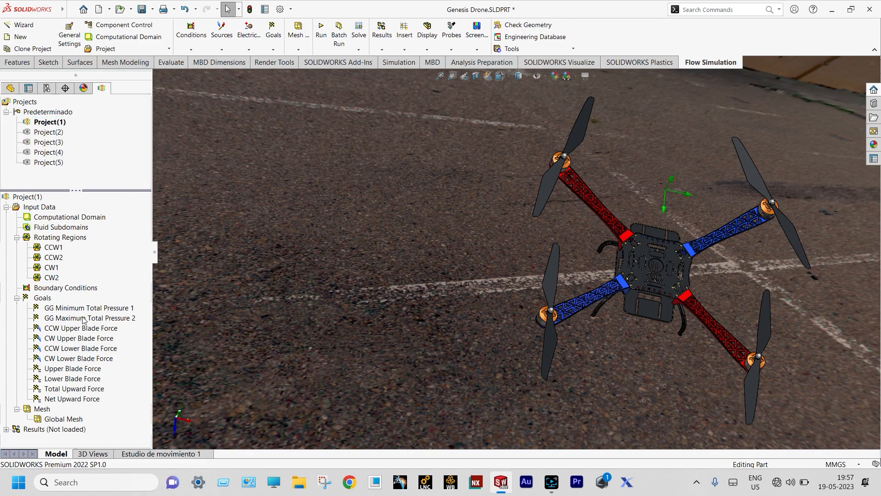
pyautogui.rightClick(69, 431)
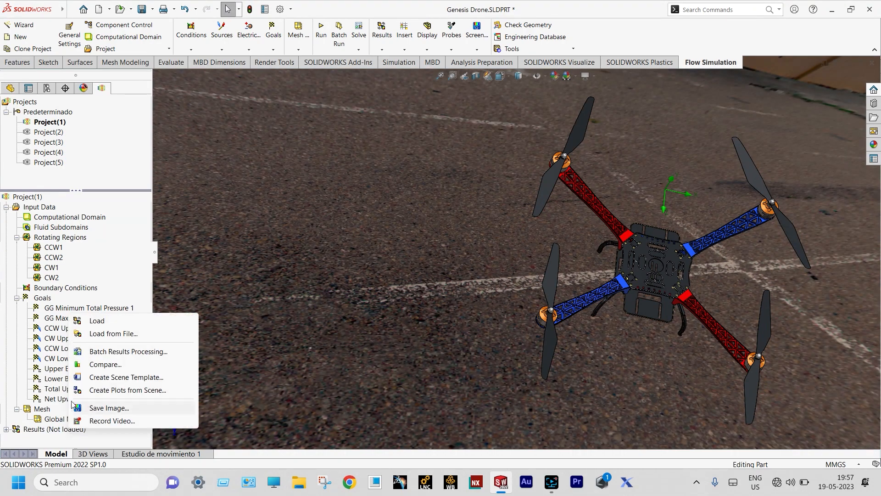
pyautogui.click(92, 322)
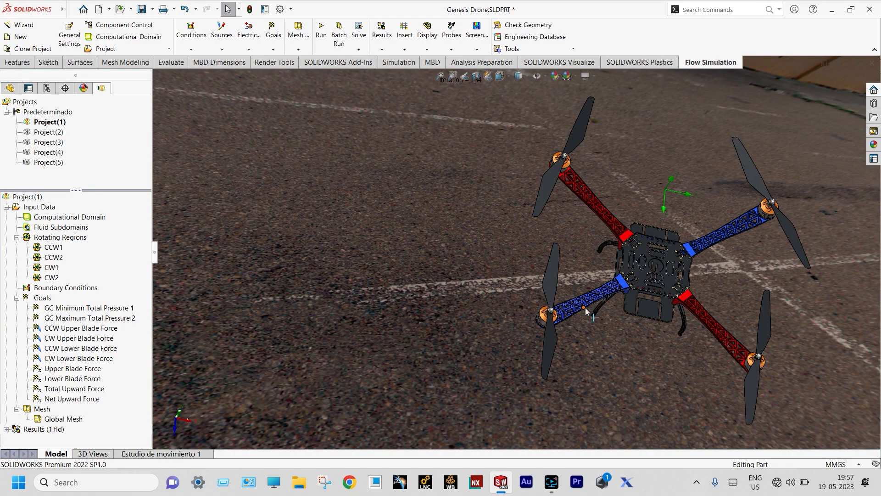
pyautogui.scroll(-2, 597, 321)
pyautogui.scroll(2, 722, 274)
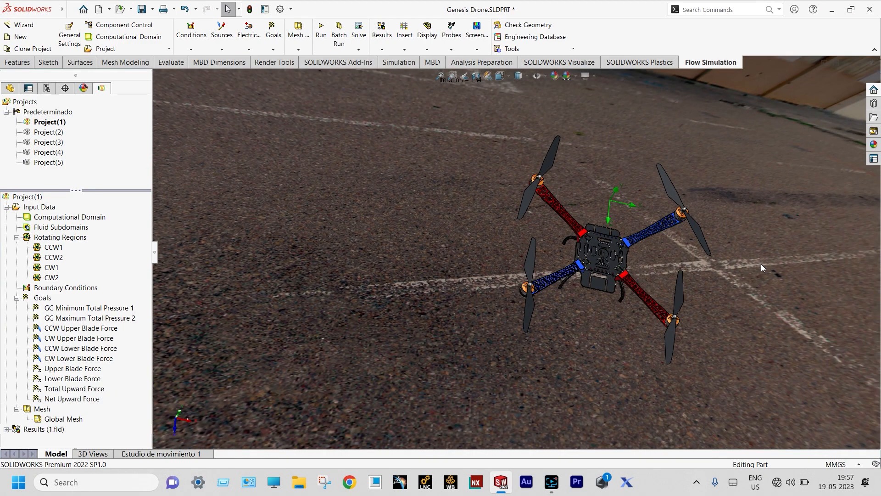
pyautogui.scroll(-3, 761, 268)
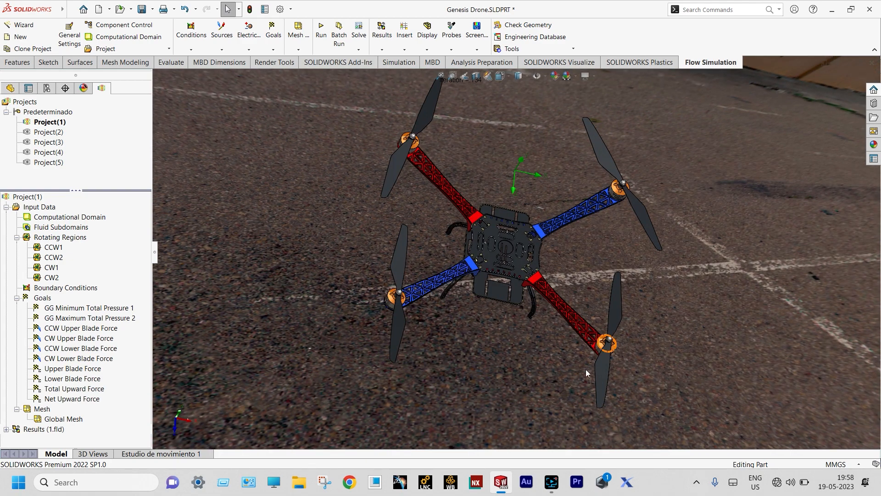
# Insert a pressure cut plot on the Alzado plane with contours, isolines and streamlines enabled
pyautogui.click(7, 430)
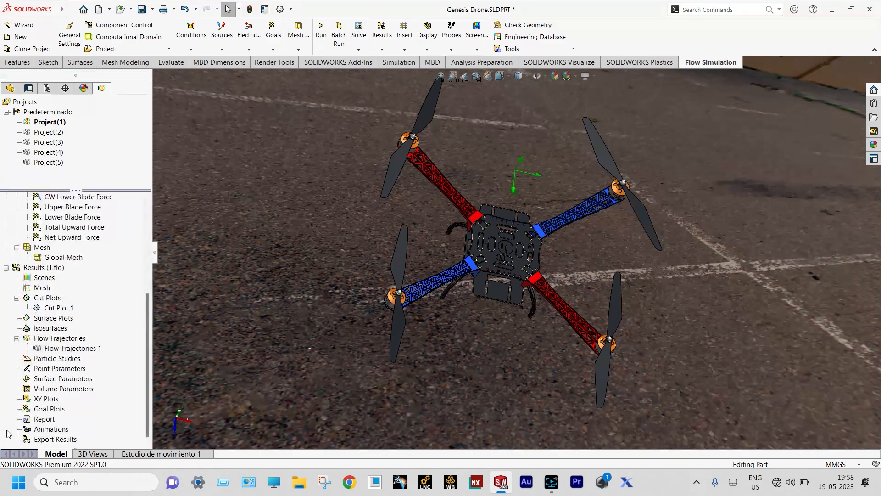
pyautogui.rightClick(54, 303)
pyautogui.click(77, 307)
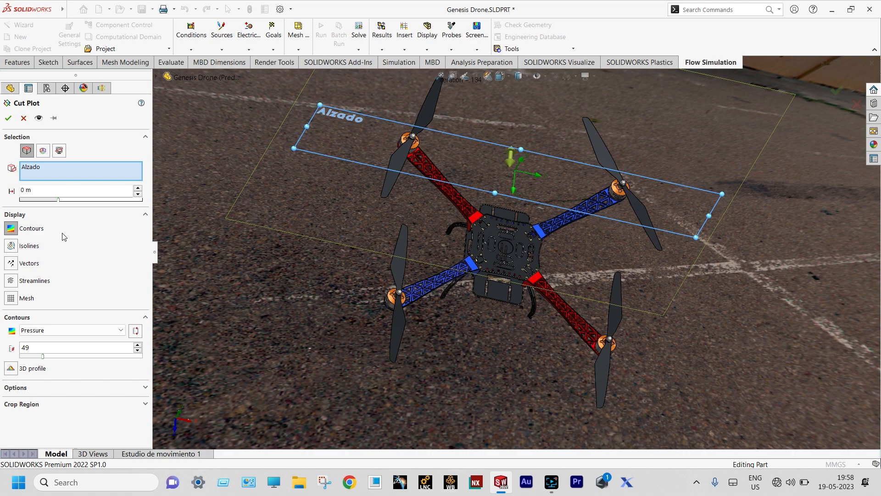
pyautogui.click(11, 246)
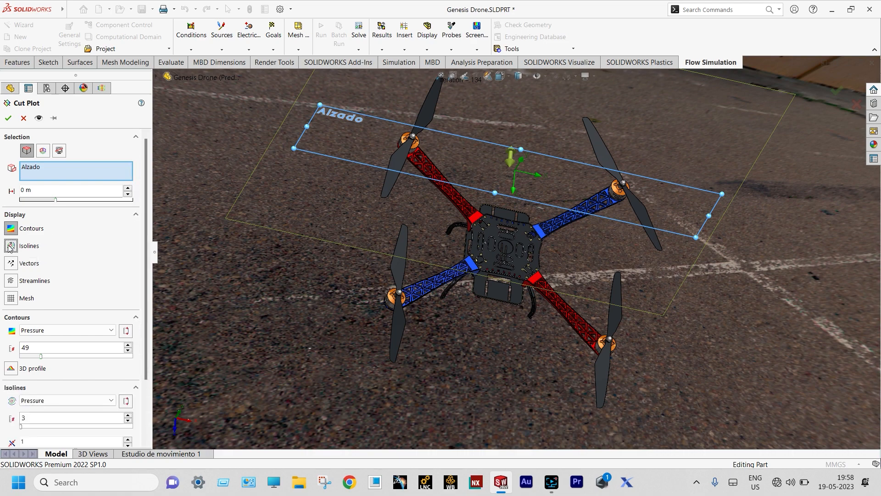
pyautogui.click(11, 281)
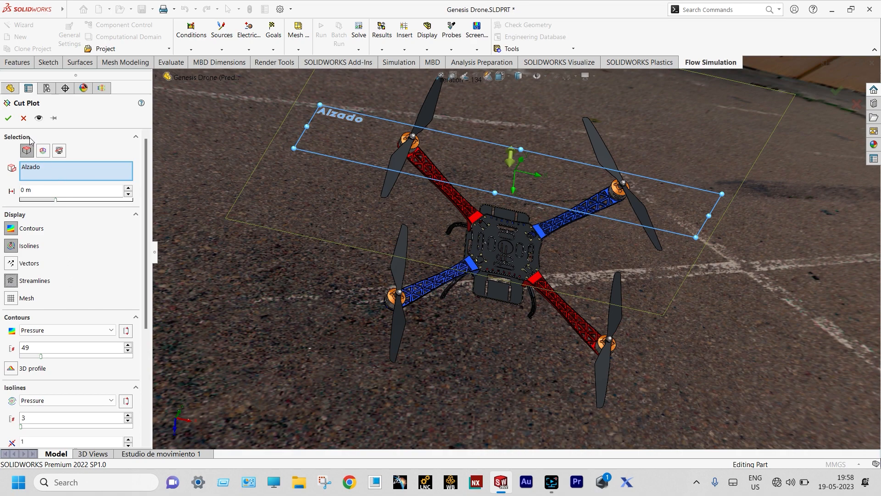
pyautogui.click(8, 118)
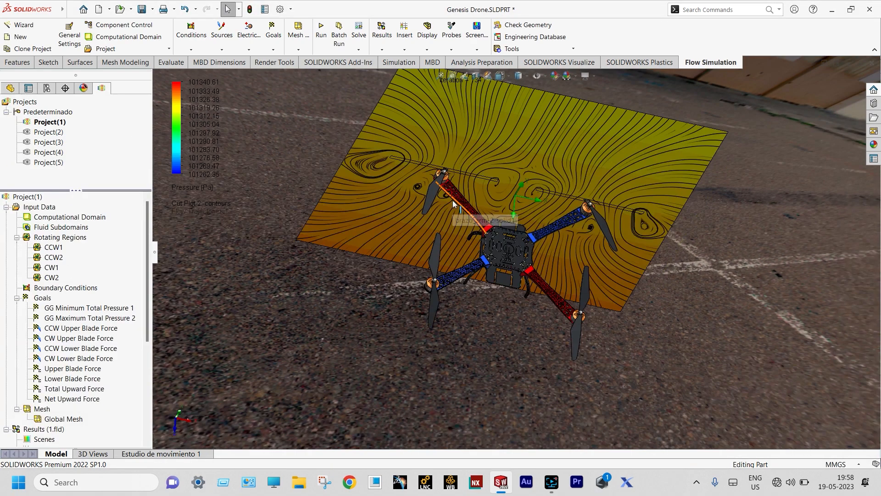
# Play the Cut Plot 2 animation so the pressure plot and rotors animate
pyautogui.scroll(-4, 522, 180)
pyautogui.scroll(2, 512, 247)
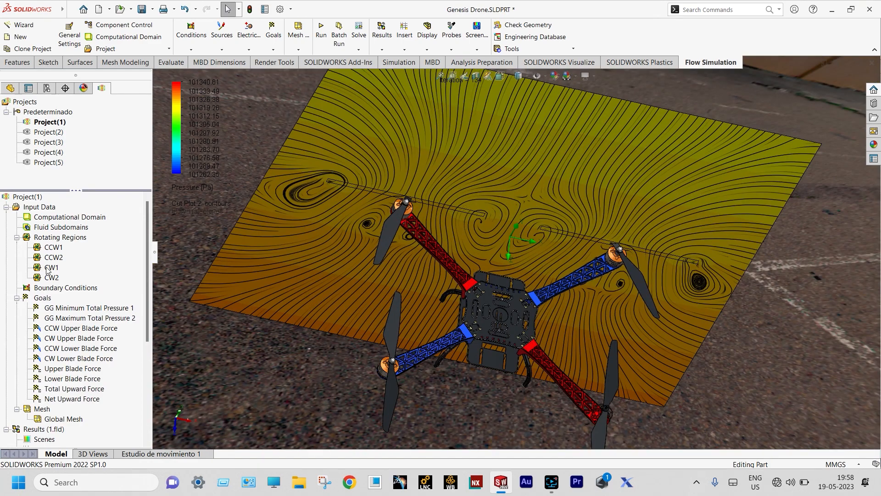
pyautogui.scroll(-3, 132, 297)
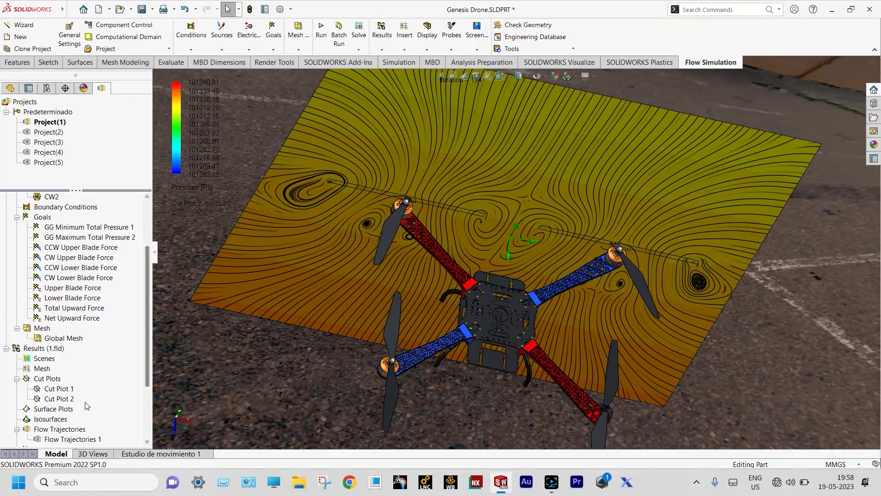
pyautogui.click(64, 399)
pyautogui.rightClick(67, 404)
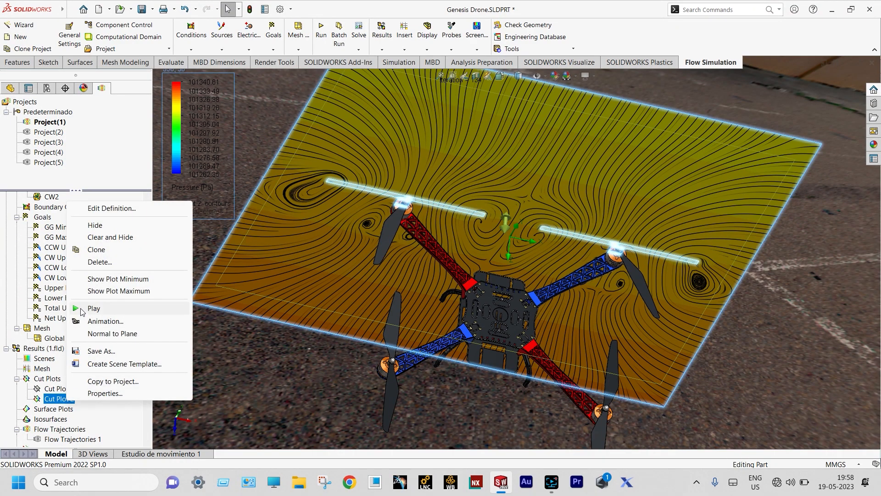
pyautogui.click(92, 308)
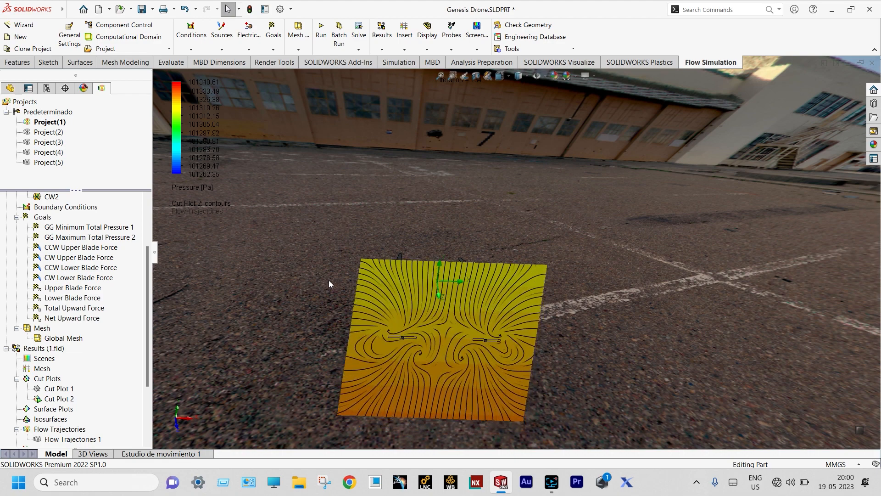
# Clear and hide the running Cut Plot 2
pyautogui.click(64, 399)
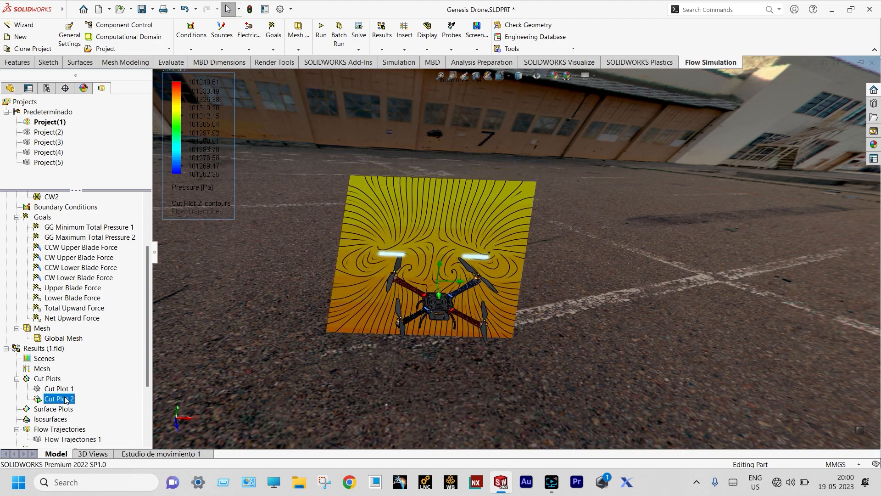
pyautogui.rightClick(66, 399)
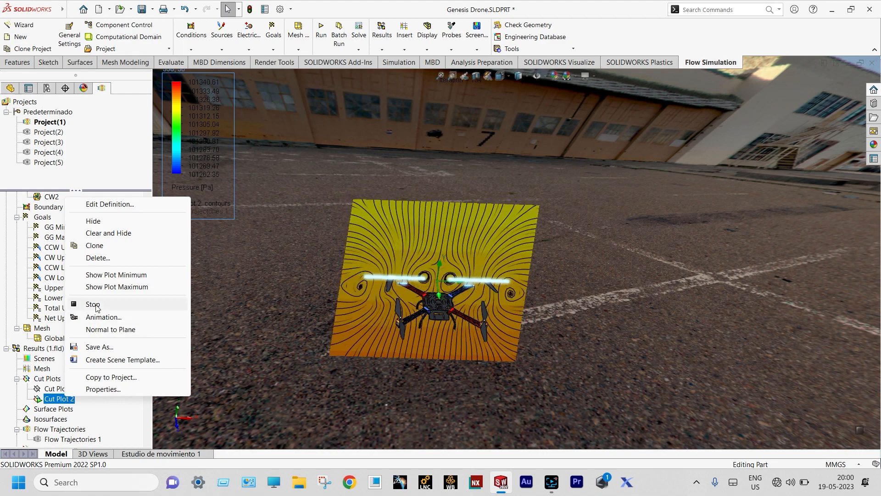
pyautogui.click(107, 233)
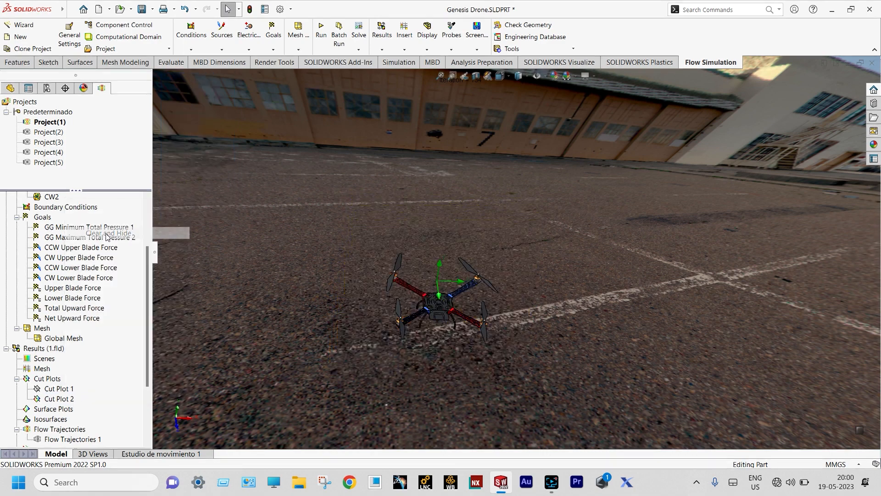
# Redefine Cut Plot 2 to use the standard XZ Plane instead of Alzado
pyautogui.click(62, 399)
pyautogui.rightClick(62, 400)
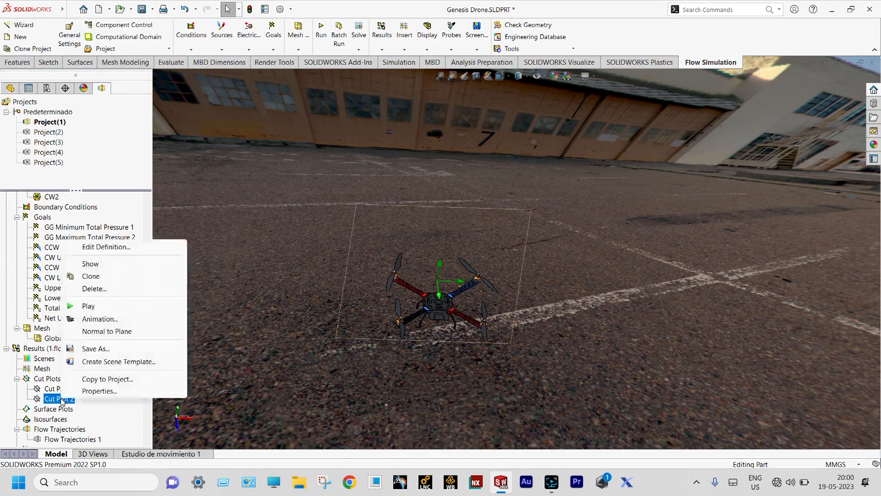
pyautogui.click(104, 248)
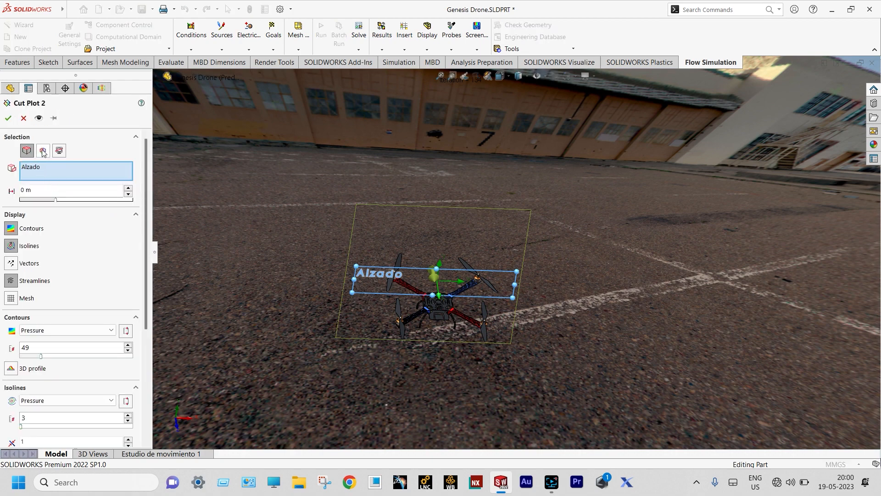
pyautogui.click(43, 151)
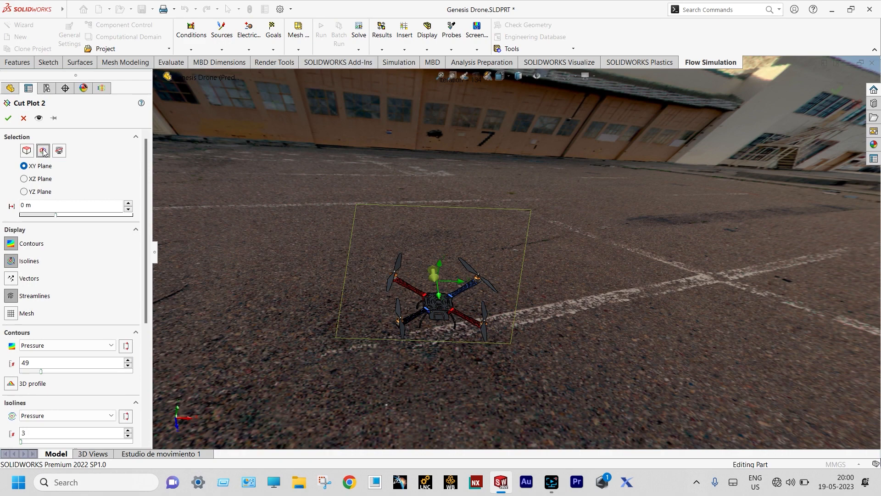
pyautogui.click(24, 179)
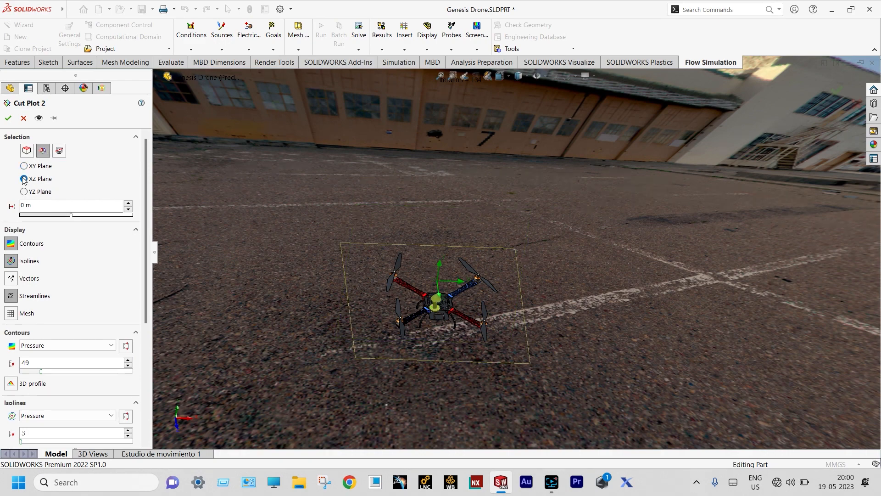
pyautogui.click(8, 118)
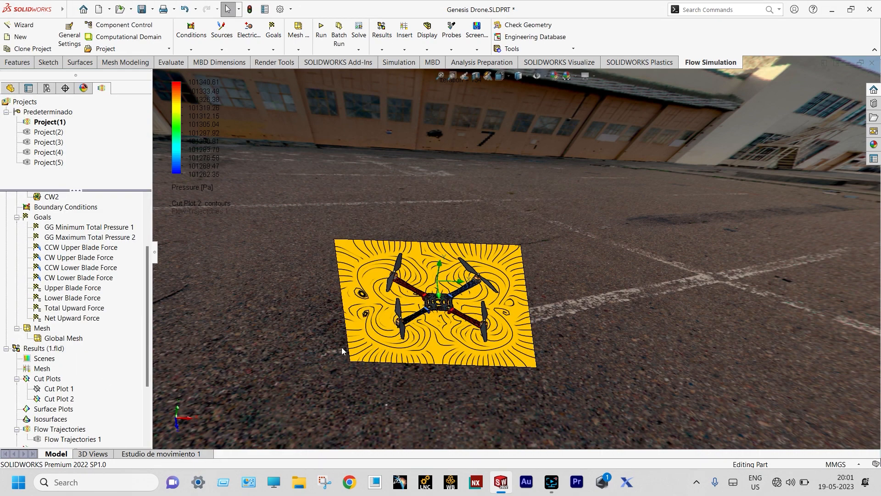
# Play Cut Plot 2's flow animation and switch the view to Top
pyautogui.scroll(-2, 341, 349)
pyautogui.scroll(-2, 746, 216)
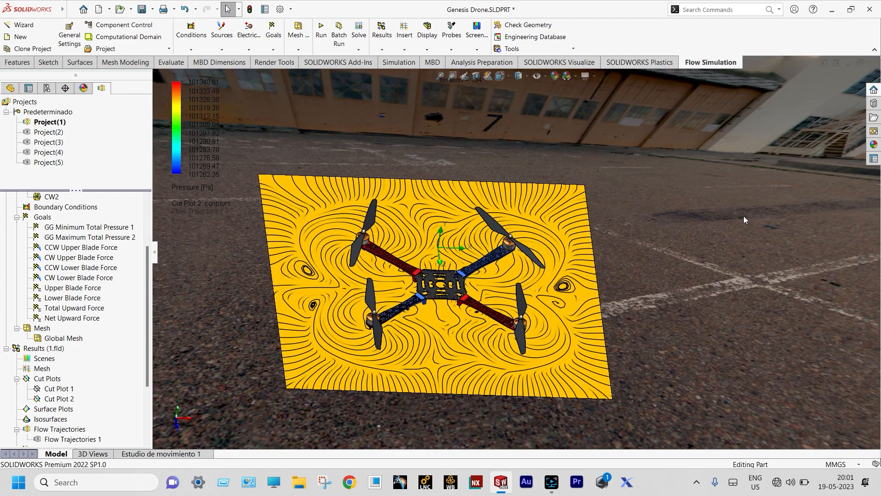
pyautogui.scroll(-1, 737, 219)
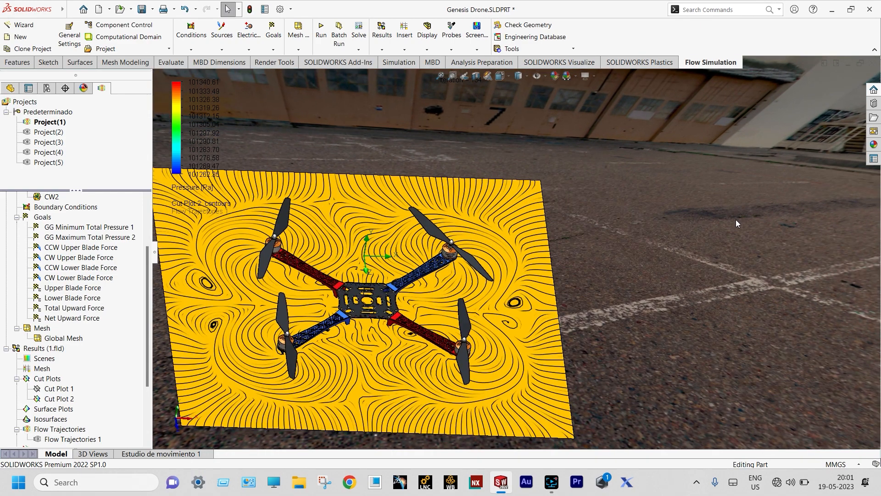
pyautogui.scroll(1, 736, 219)
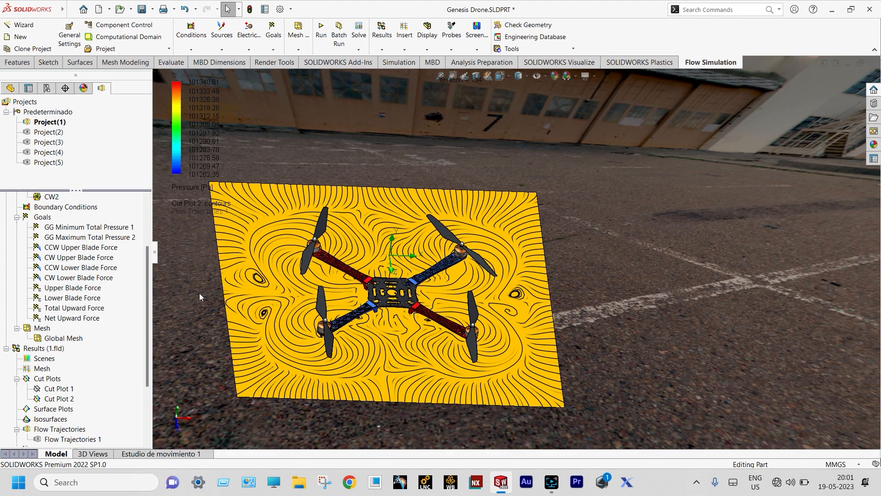
pyautogui.rightClick(71, 398)
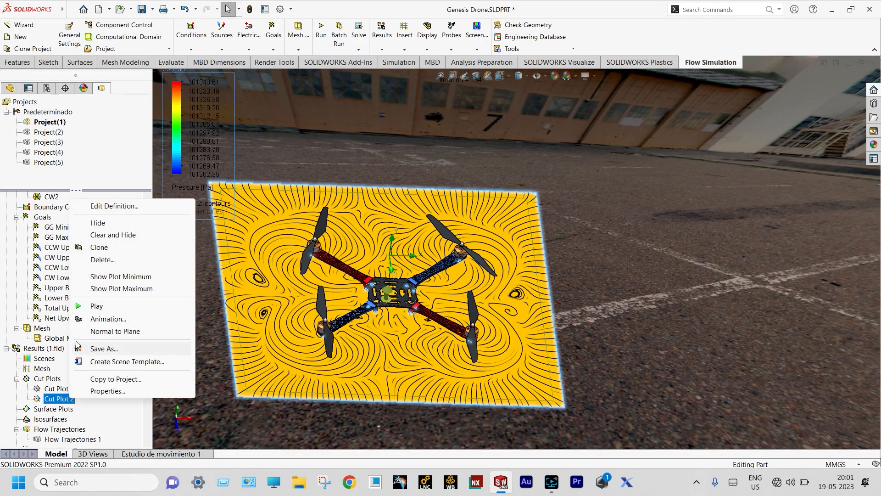
pyautogui.click(83, 307)
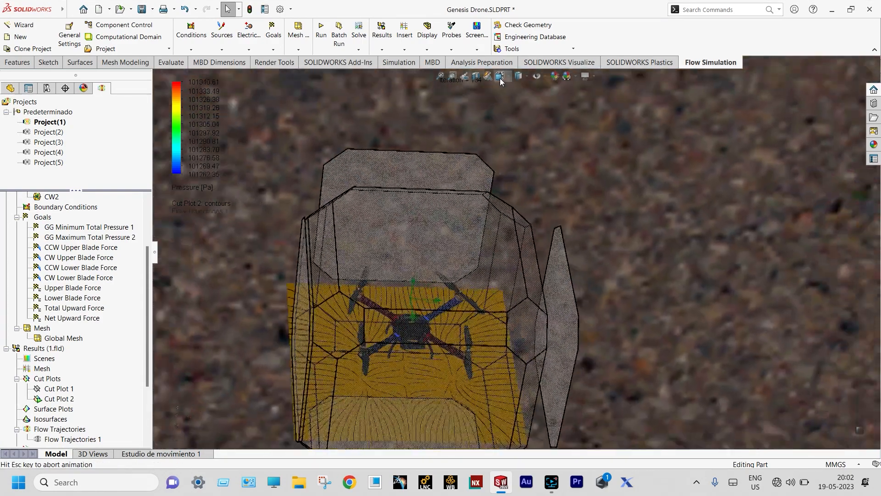
pyautogui.click(501, 81)
pyautogui.click(513, 99)
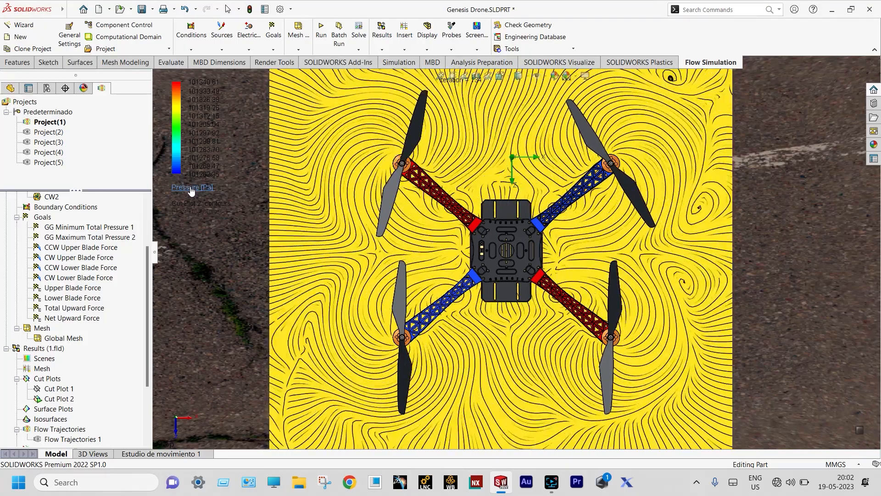
# Change Cut Plot 2's parameter from Pressure to Velocity, then clear and hide it
pyautogui.click(192, 188)
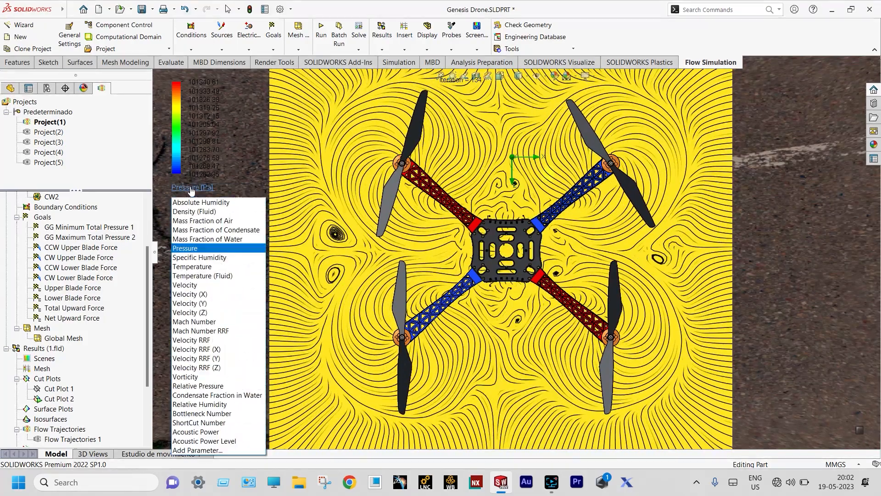
pyautogui.click(232, 236)
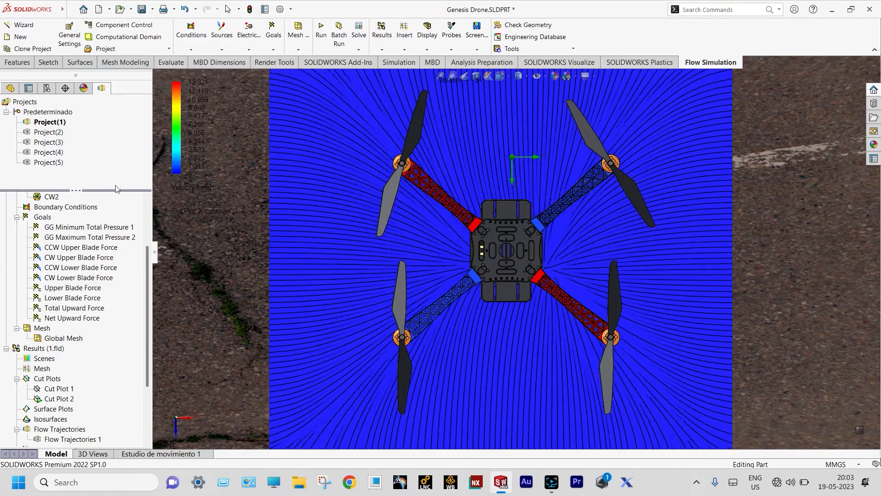
pyautogui.moveTo(167, 143)
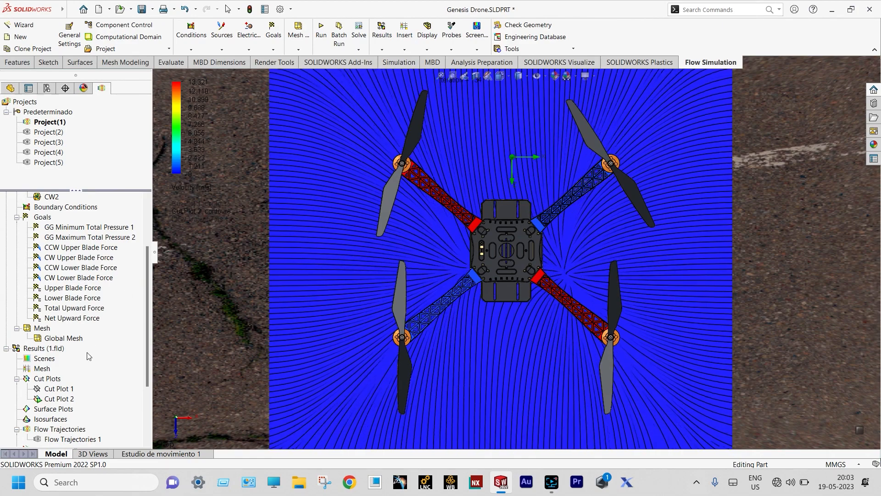
pyautogui.rightClick(68, 399)
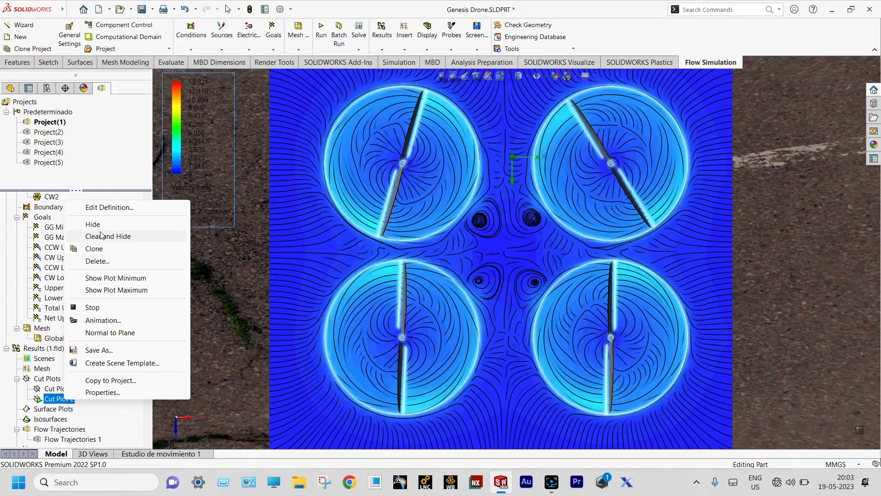
pyautogui.click(101, 236)
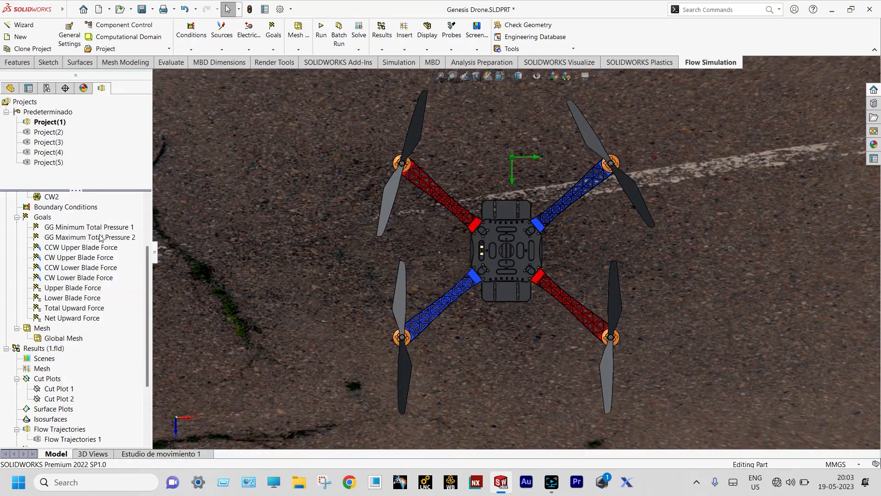
# Redefine Cut Plot 2 on the YZ Plane and orbit to an oblique view of it
pyautogui.rightClick(63, 400)
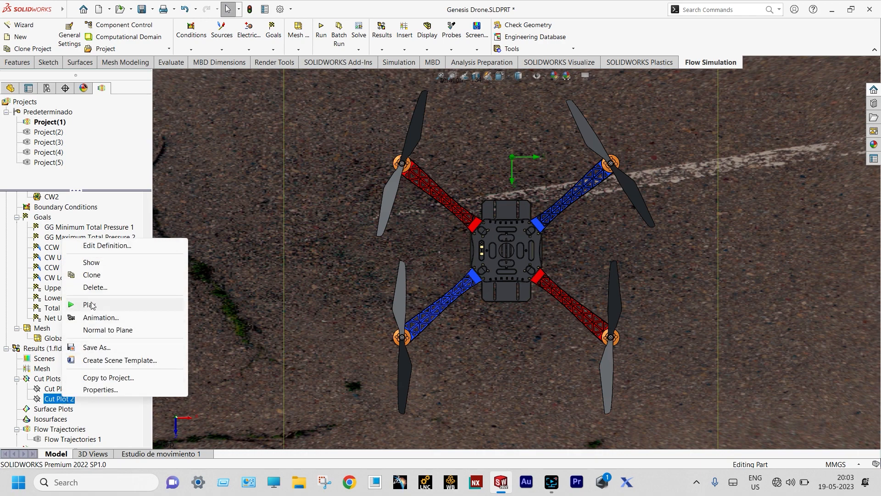
pyautogui.click(98, 247)
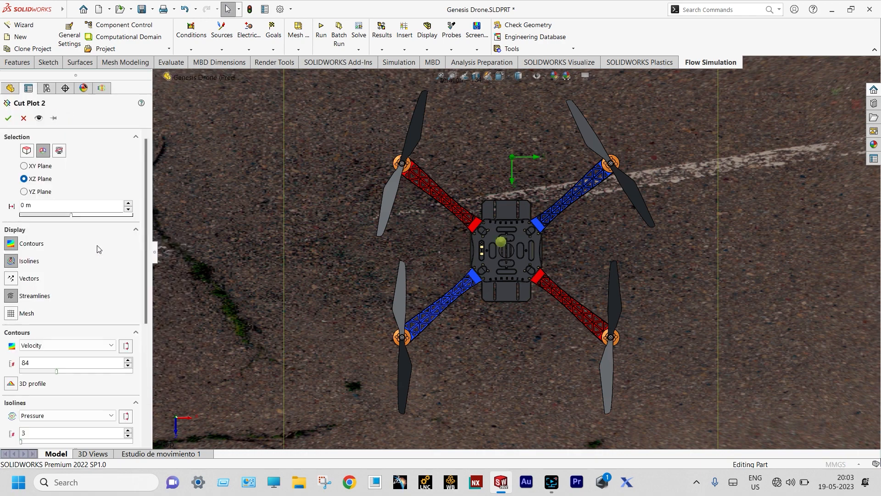
pyautogui.click(24, 192)
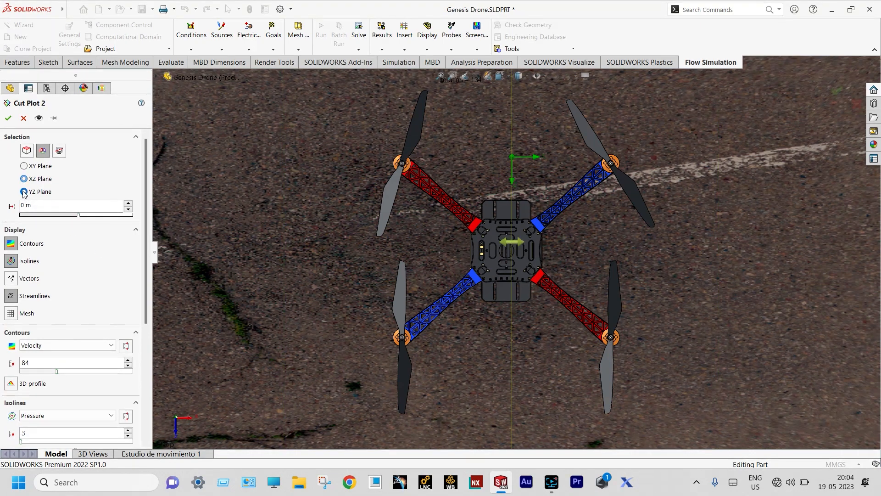
pyautogui.click(8, 118)
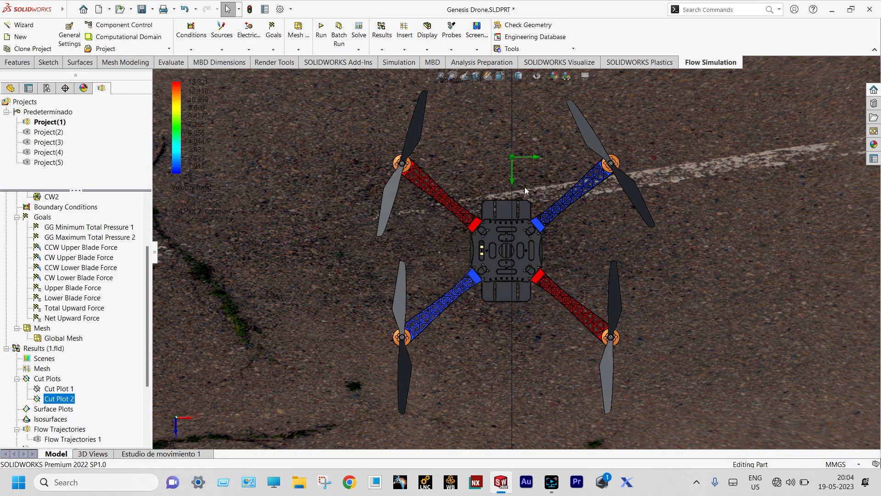
pyautogui.scroll(3, 727, 252)
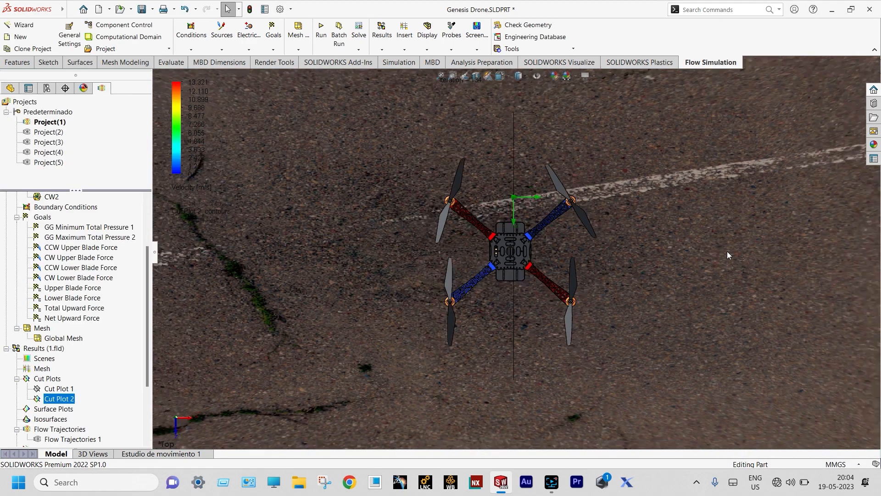
pyautogui.moveTo(727, 251); pyautogui.dragTo(649, 290, button='middle')
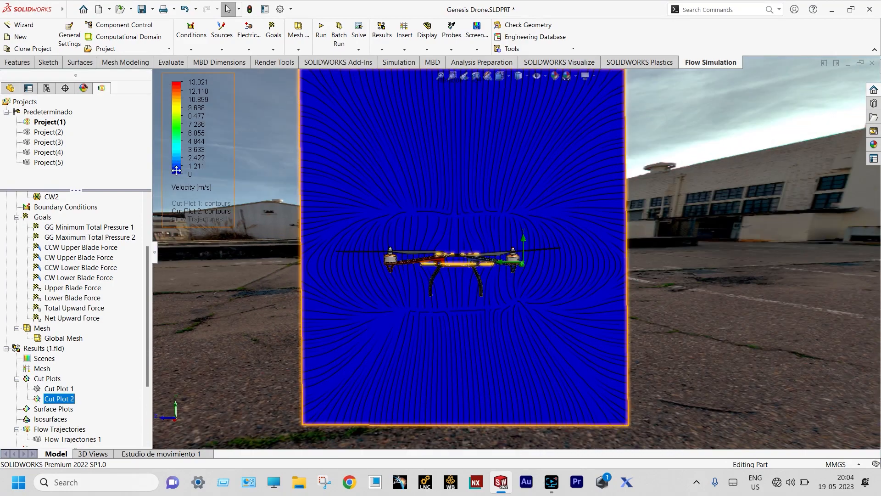
# Set the cut plot parameter back to Pressure and play Cut Plot 2's animation
pyautogui.click(184, 187)
pyautogui.click(182, 190)
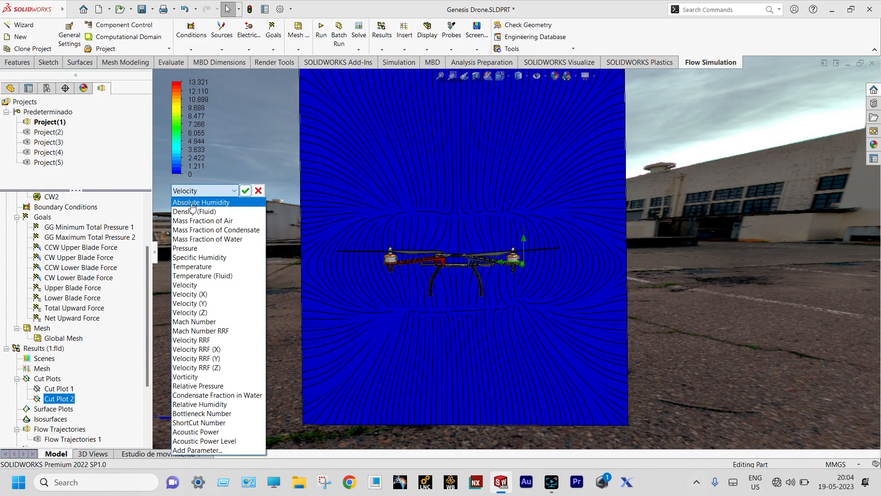
pyautogui.click(188, 248)
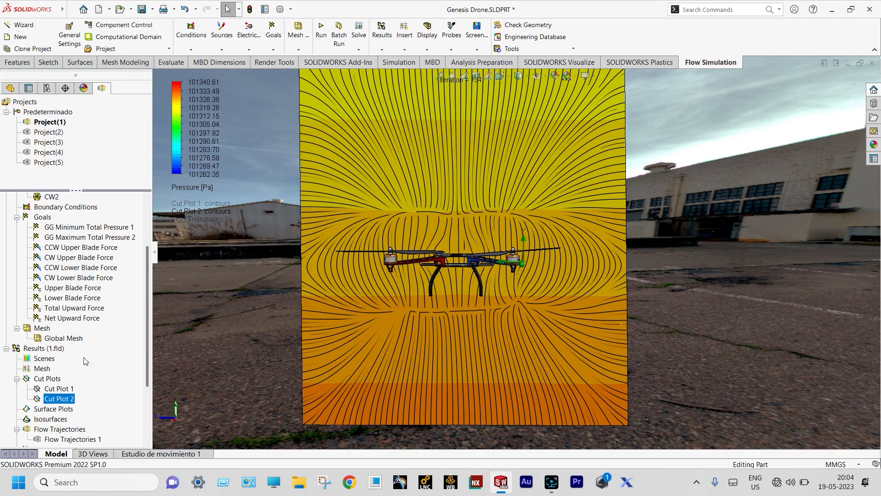
pyautogui.rightClick(45, 400)
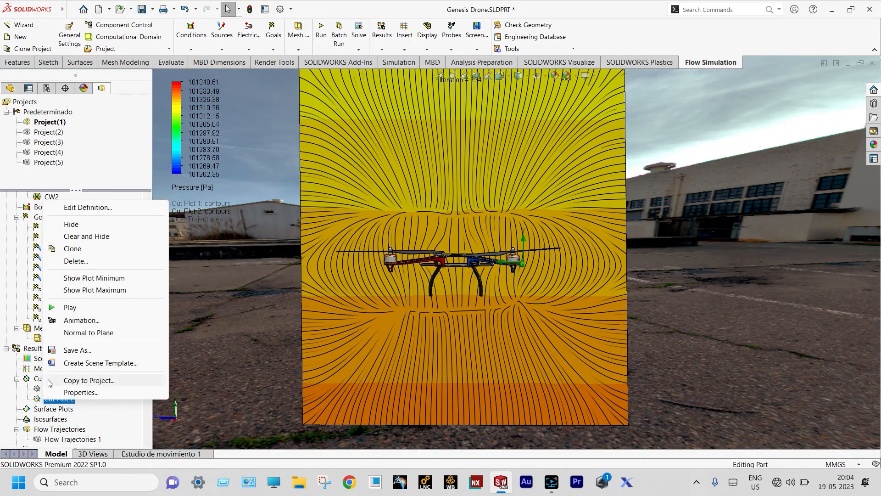
pyautogui.click(62, 308)
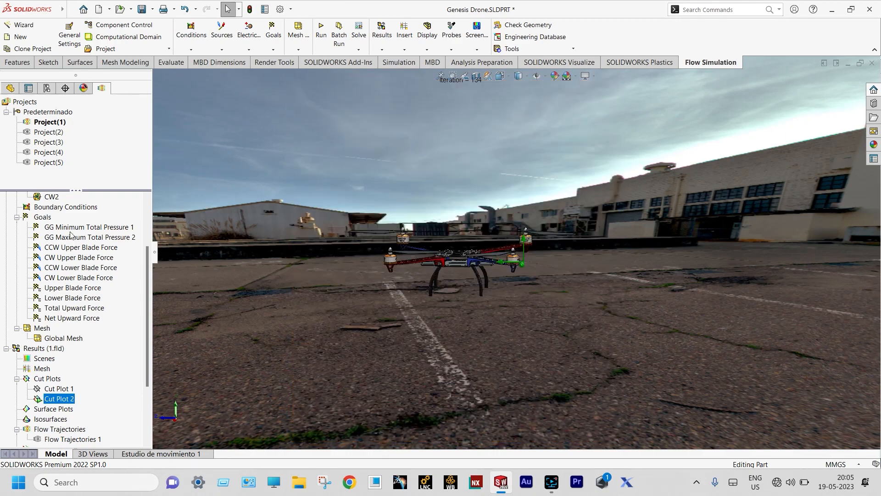
# Insert Surface Plot 1 on all drone faces with pressure contours, isolines and streamlines
pyautogui.rightClick(64, 410)
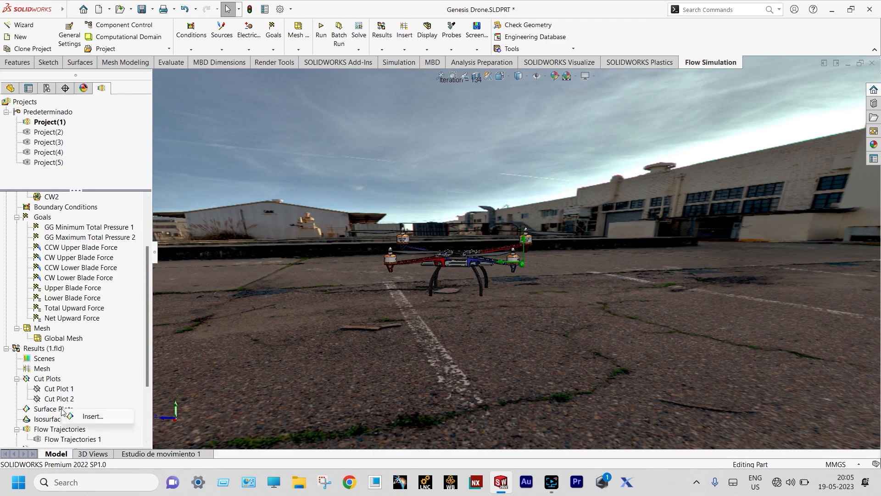
pyautogui.click(77, 416)
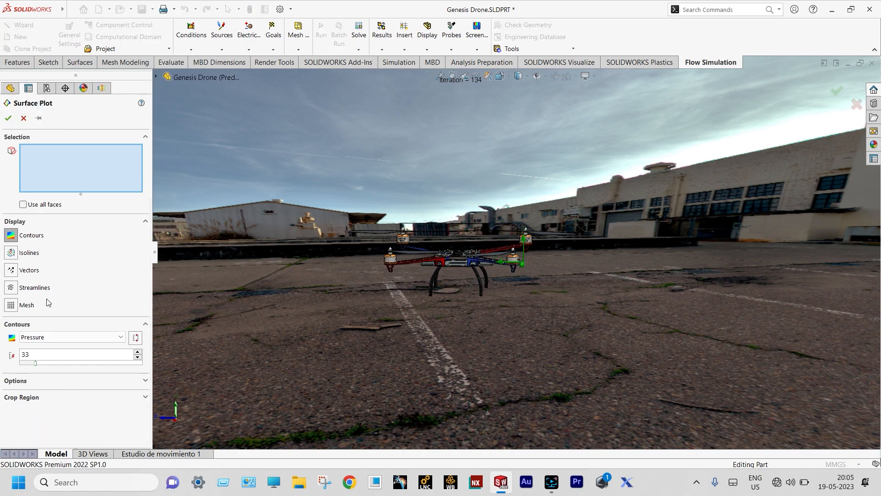
pyautogui.click(23, 204)
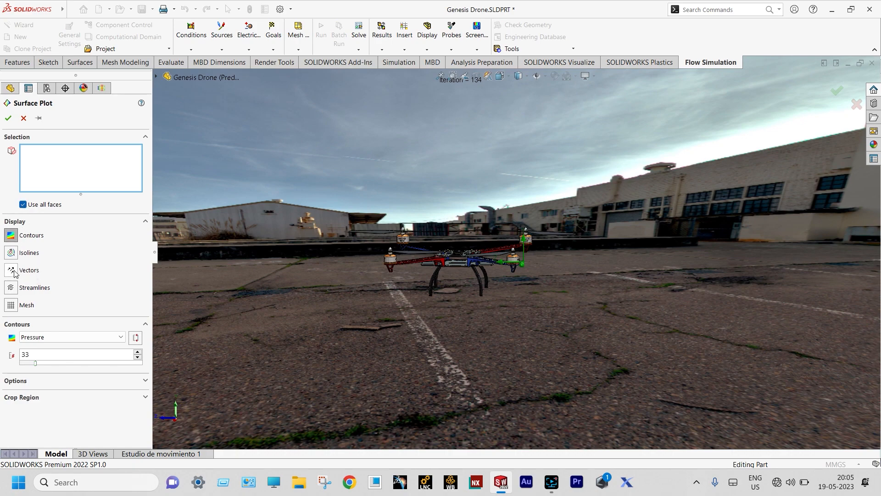
pyautogui.click(11, 252)
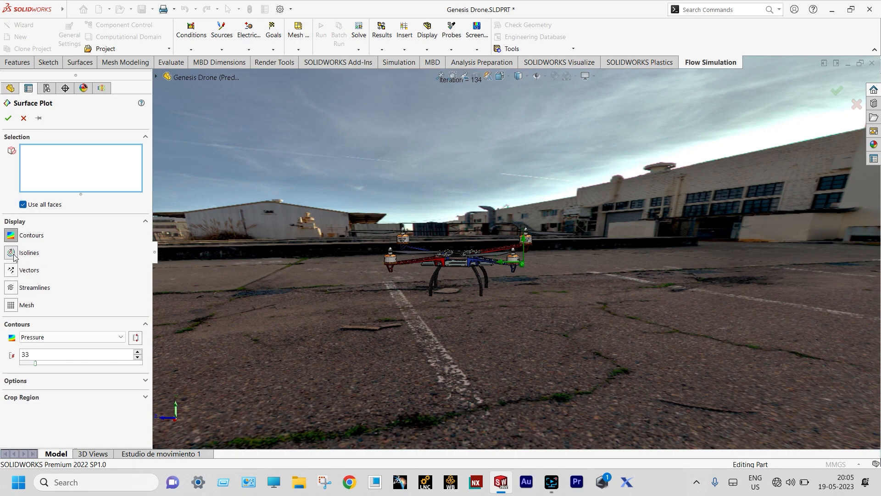
pyautogui.click(11, 287)
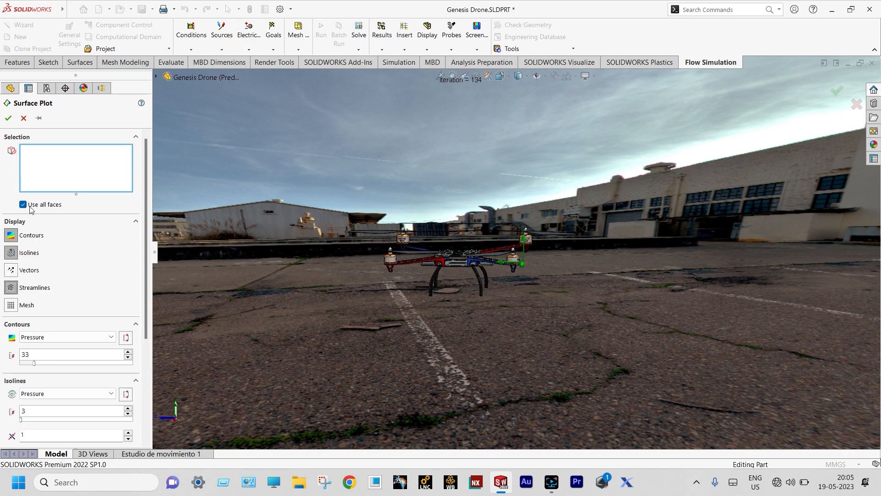
pyautogui.click(8, 118)
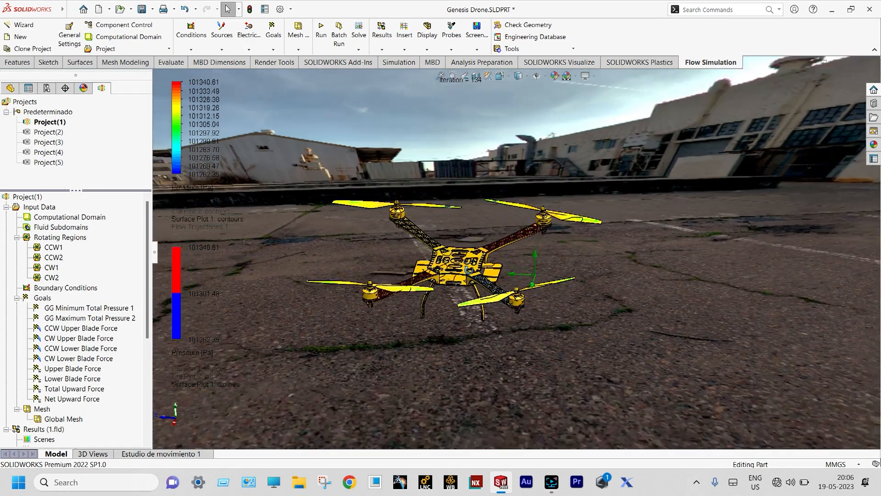
# Orbit and zoom to a top-down close-up of the surface plot, then save the document
pyautogui.moveTo(469, 270); pyautogui.dragTo(465, 301, button='middle')
pyautogui.scroll(-3, 460, 254)
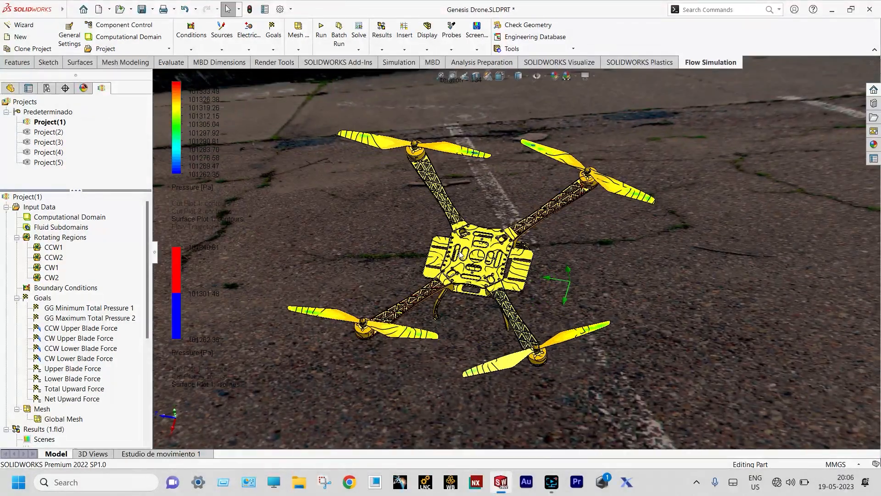
pyautogui.scroll(-4, 459, 202)
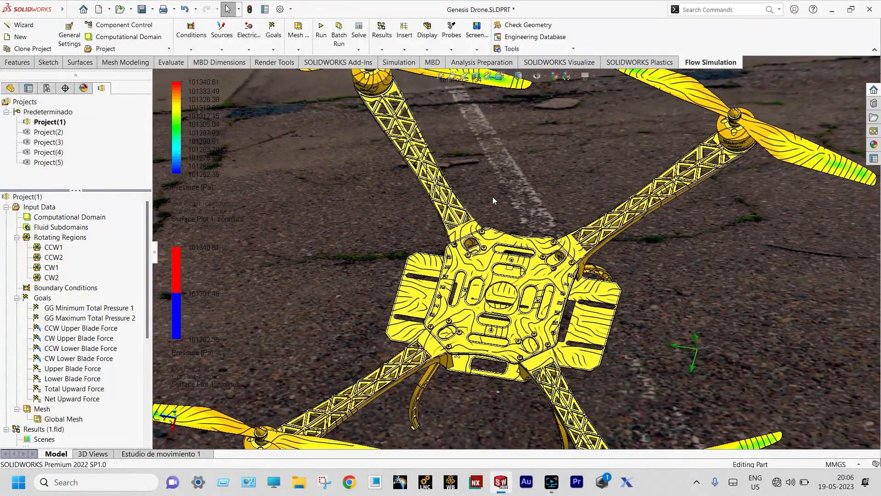
pyautogui.scroll(4, 486, 225)
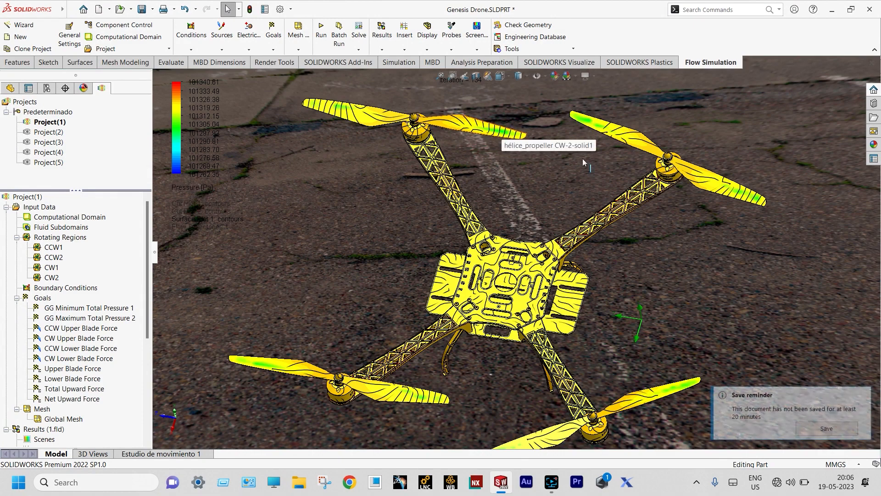
pyautogui.click(818, 429)
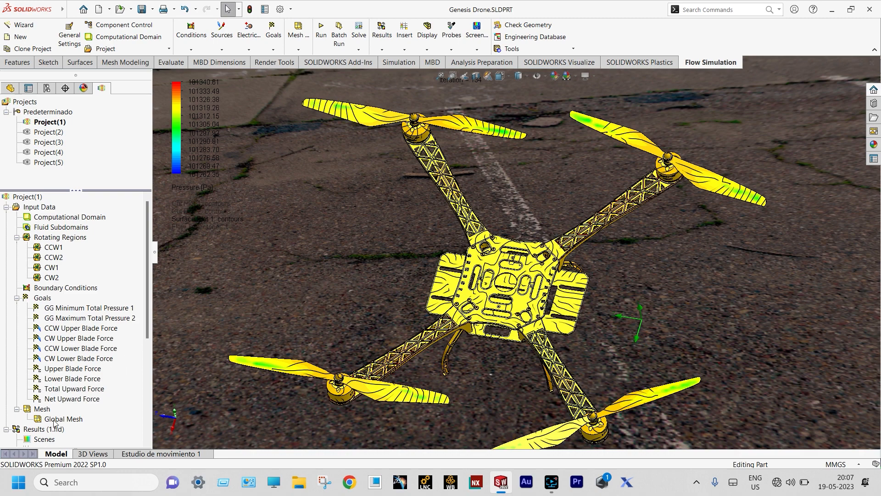
# Clear and hide Surface Plot 1
pyautogui.moveTo(147, 327); pyautogui.dragTo(147, 393)
pyautogui.rightClick(64, 379)
pyautogui.click(108, 241)
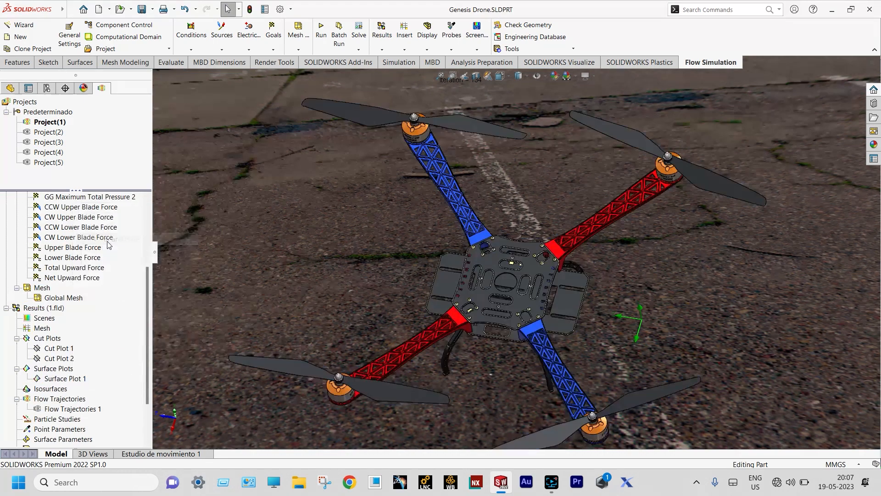
# Insert Flow Trajectories from a 50-point rectangle drawn as lines with arrows
pyautogui.rightClick(73, 399)
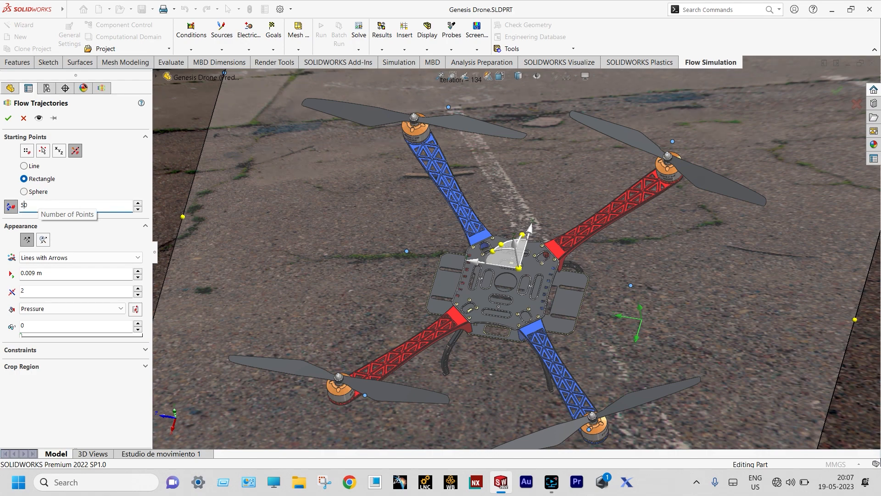
pyautogui.click(8, 119)
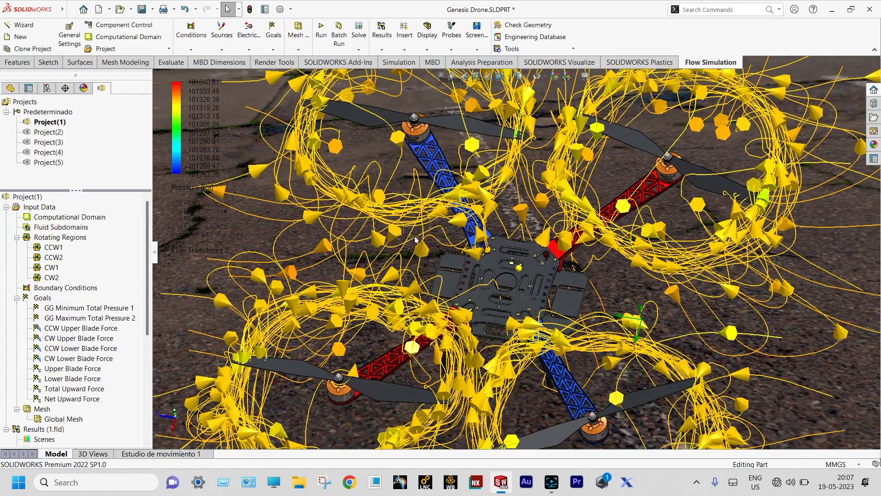
pyautogui.scroll(2, 413, 190)
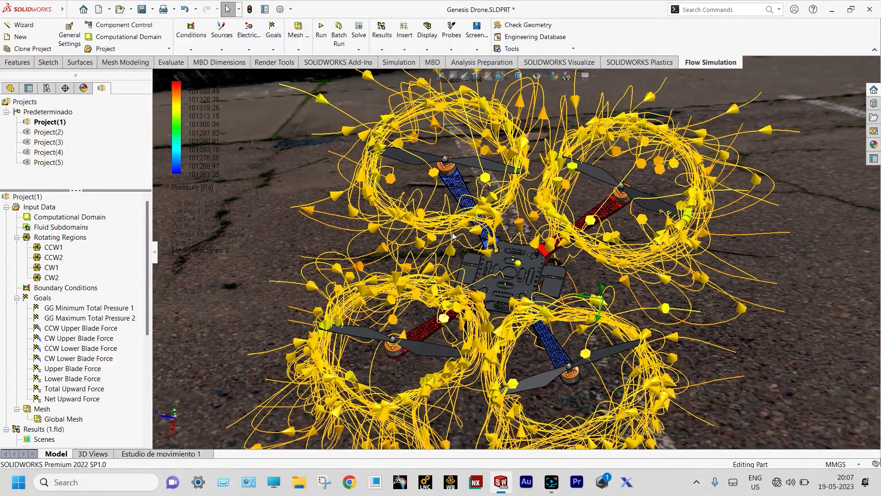
pyautogui.moveTo(449, 228); pyautogui.dragTo(464, 188, button='middle')
pyautogui.scroll(-2, 488, 250)
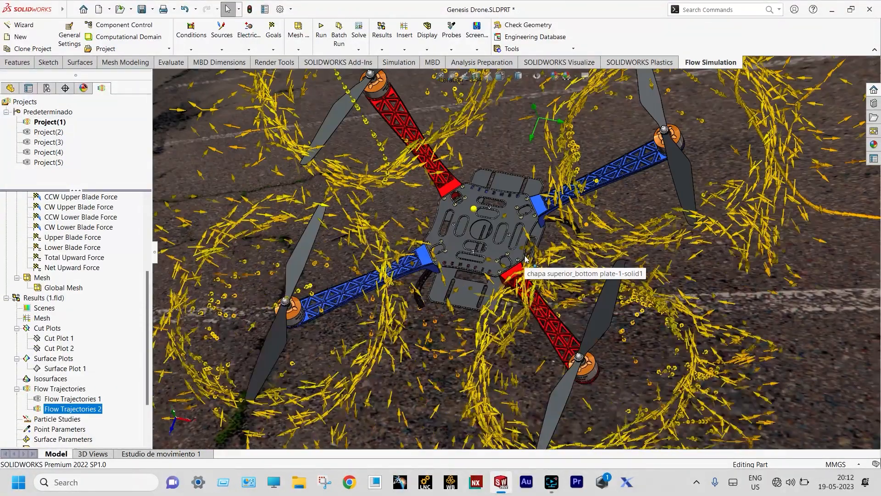
pyautogui.scroll(2, 528, 271)
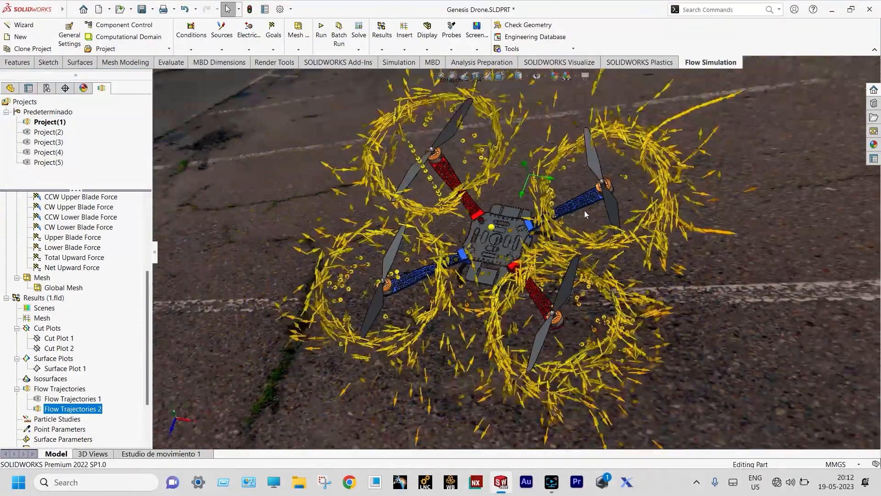
pyautogui.scroll(-2, 585, 211)
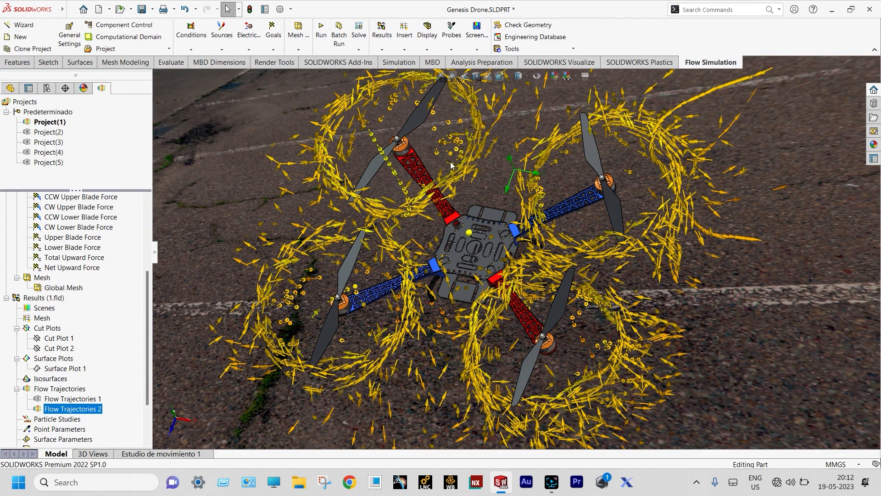
# Play the Flow Trajectories 2 animation and orbit down to a low side view of the drone
pyautogui.rightClick(92, 412)
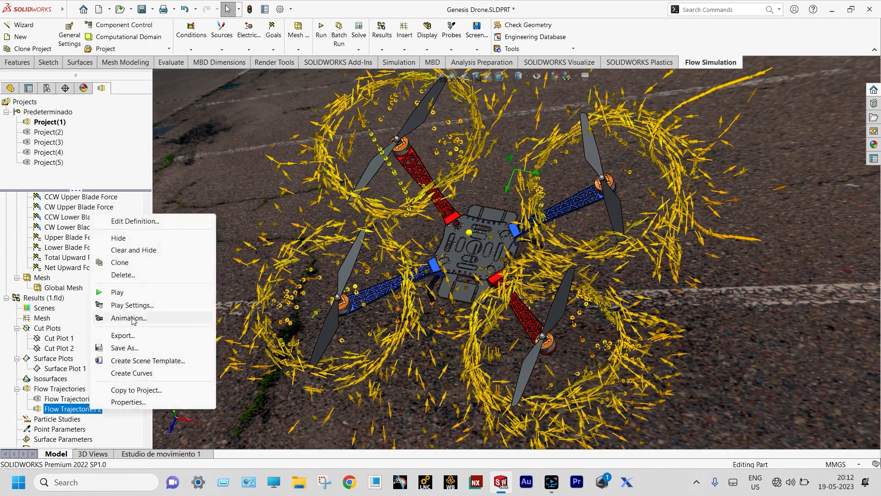
pyautogui.click(118, 294)
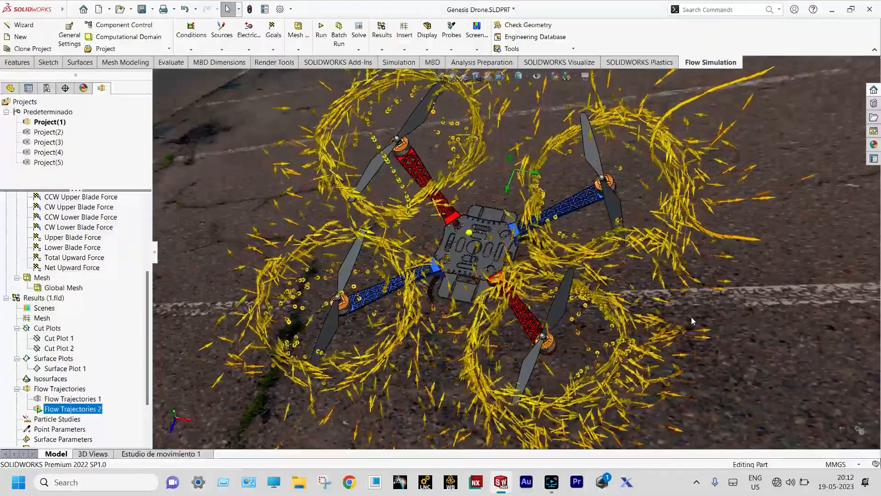
pyautogui.moveTo(644, 366); pyautogui.dragTo(655, 260, button='middle')
pyautogui.moveTo(638, 309); pyautogui.dragTo(635, 281, button='middle')
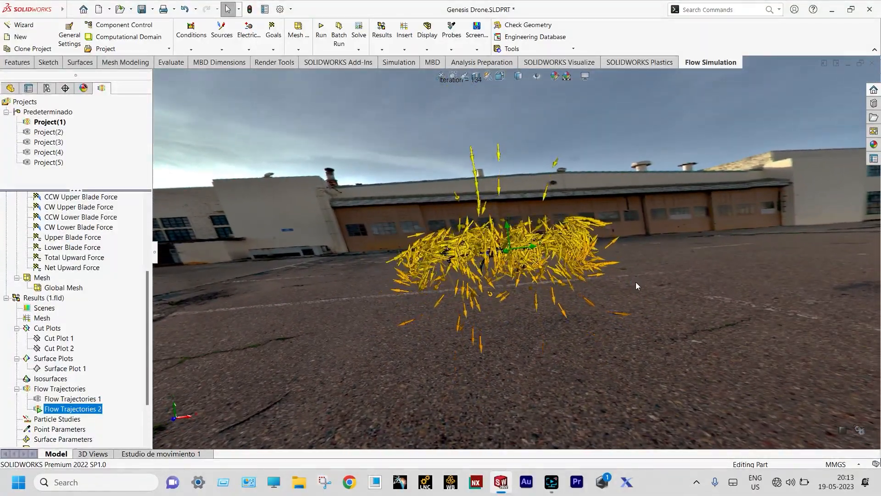
# Zoom and orbit through steeper angles to watch the yellow arrows stream around the rotors
pyautogui.scroll(-3, 545, 287)
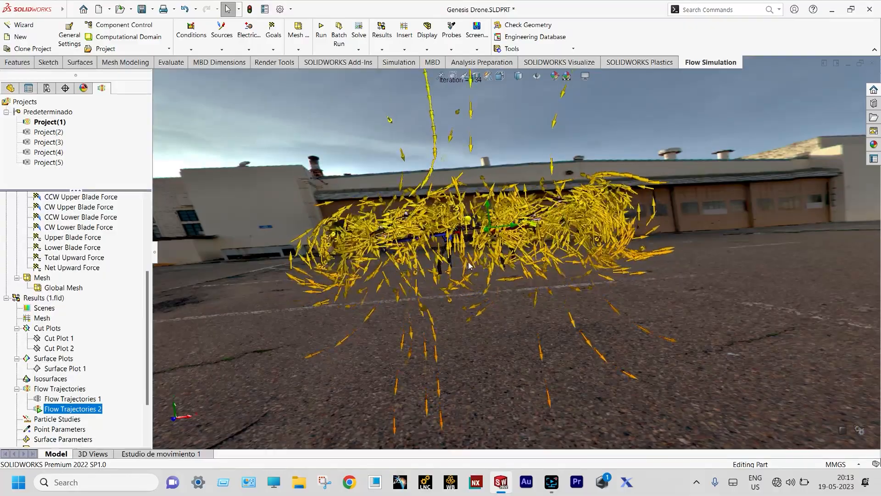
pyautogui.scroll(-1, 469, 223)
pyautogui.click(469, 223)
pyautogui.moveTo(470, 222)
pyautogui.mouseDown(button='middle')
pyautogui.moveTo(452, 262)
pyautogui.moveTo(478, 261)
pyautogui.moveTo(476, 231)
pyautogui.mouseUp(button='middle')
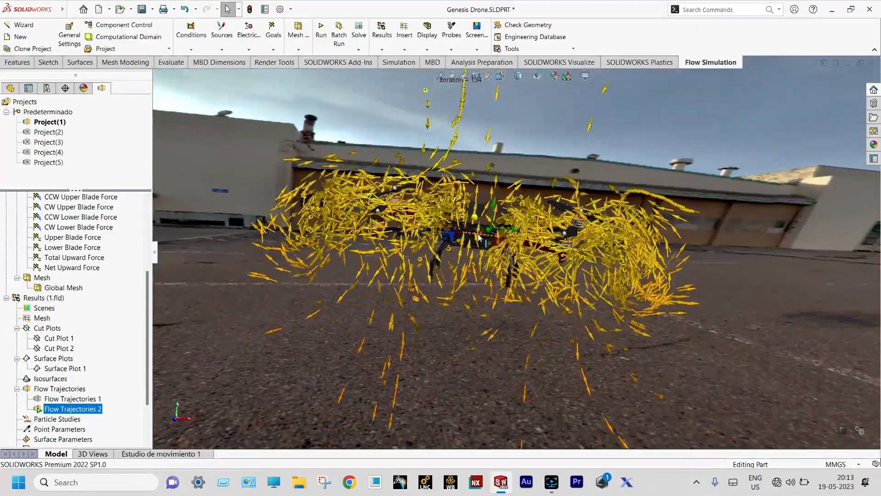
pyautogui.scroll(1, 477, 230)
pyautogui.scroll(-1, 489, 136)
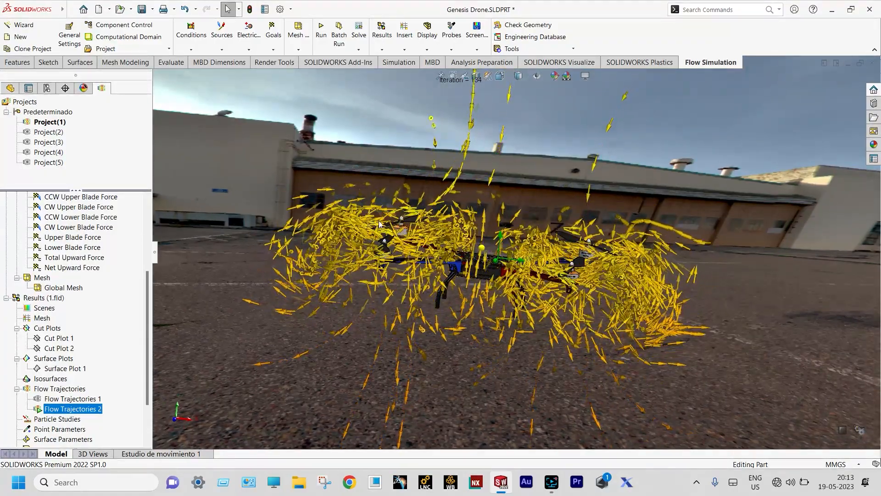
pyautogui.scroll(2, 483, 376)
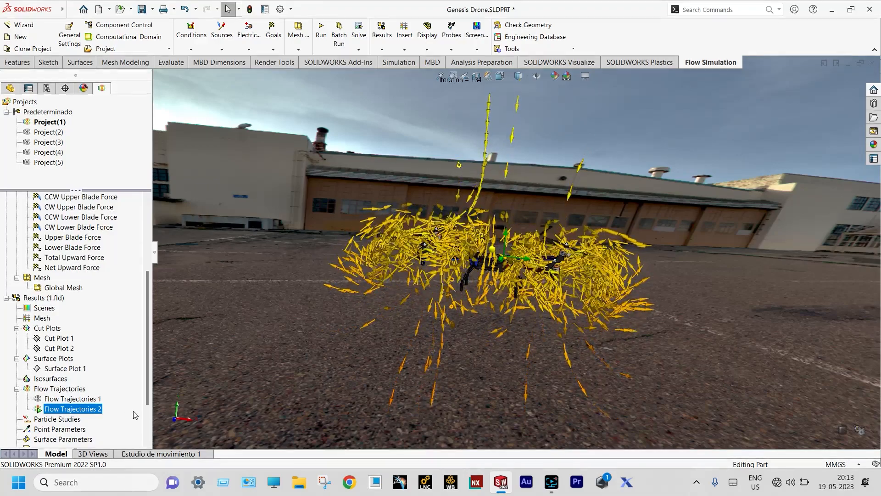
# Edit Flow Trajectories 2 to use 100 starting points and apply it
pyautogui.rightClick(93, 410)
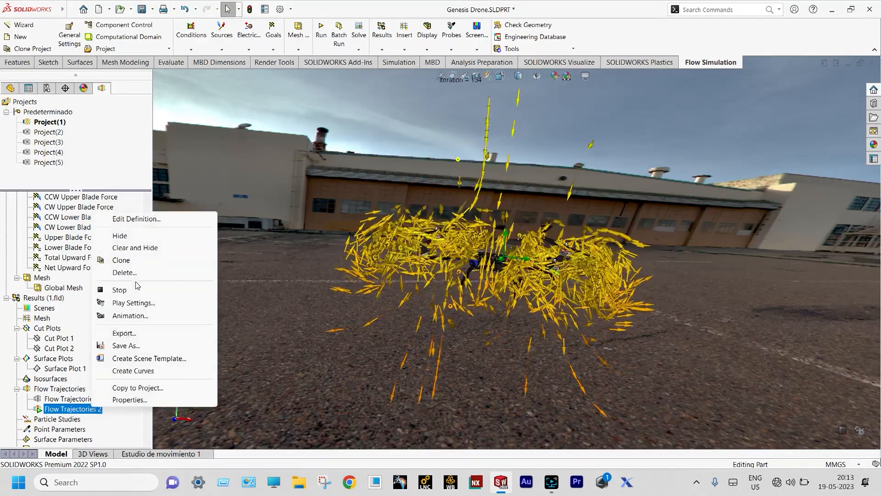
pyautogui.click(136, 219)
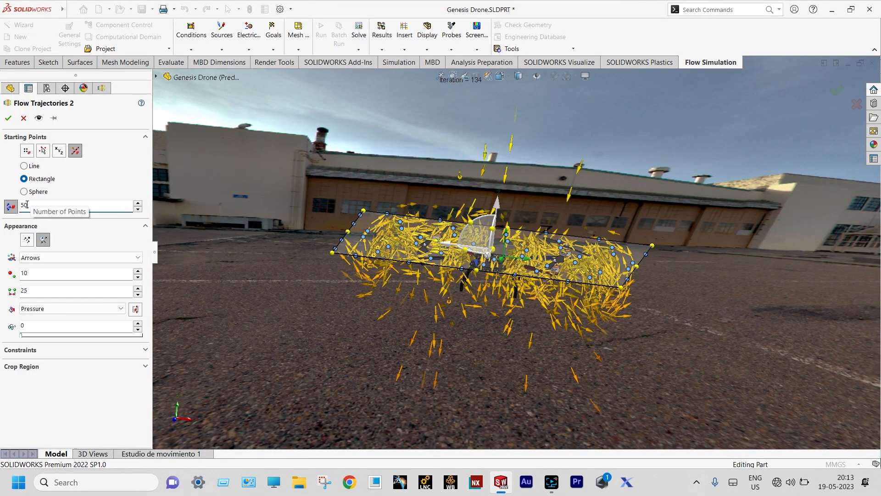
pyautogui.write('100')
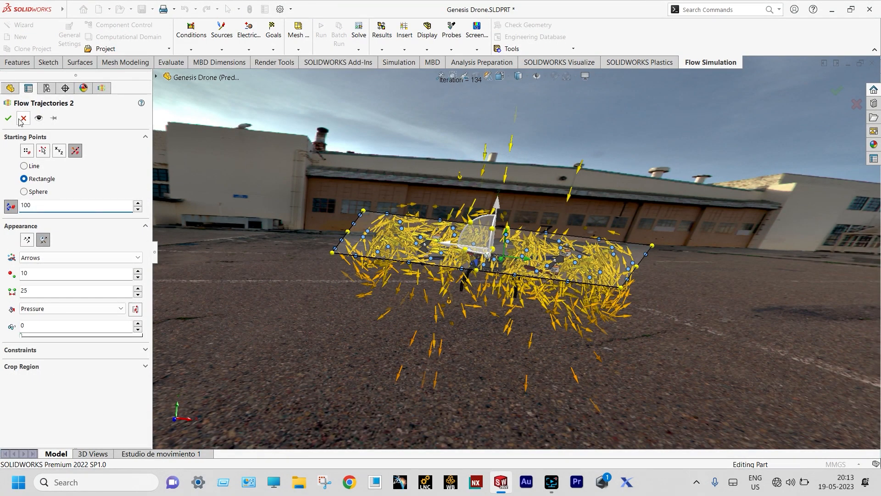
pyautogui.click(10, 119)
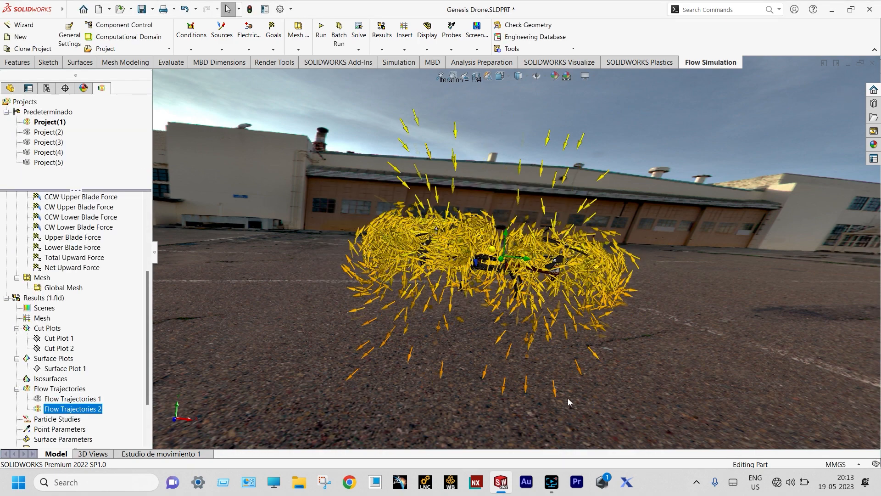
# Orbit and zoom around the drone to view the denser arrow rings around each rotor
pyautogui.moveTo(528, 342); pyautogui.dragTo(555, 321, button='middle')
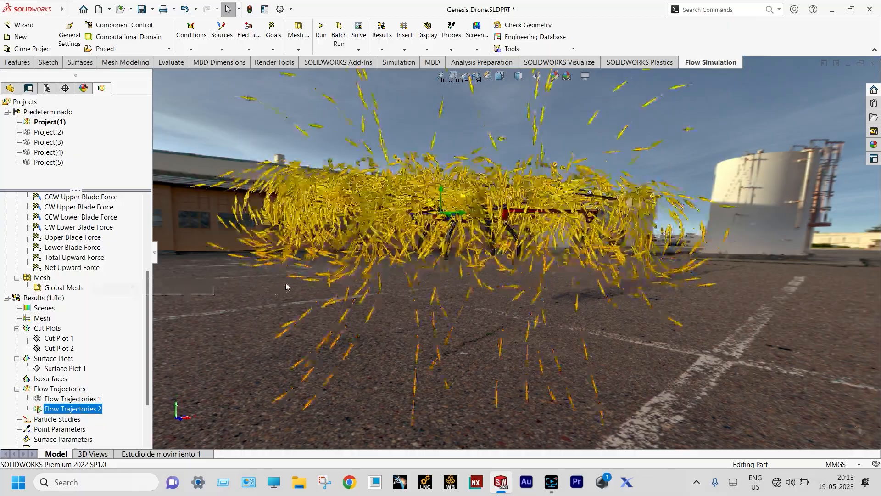
pyautogui.scroll(-2, 347, 229)
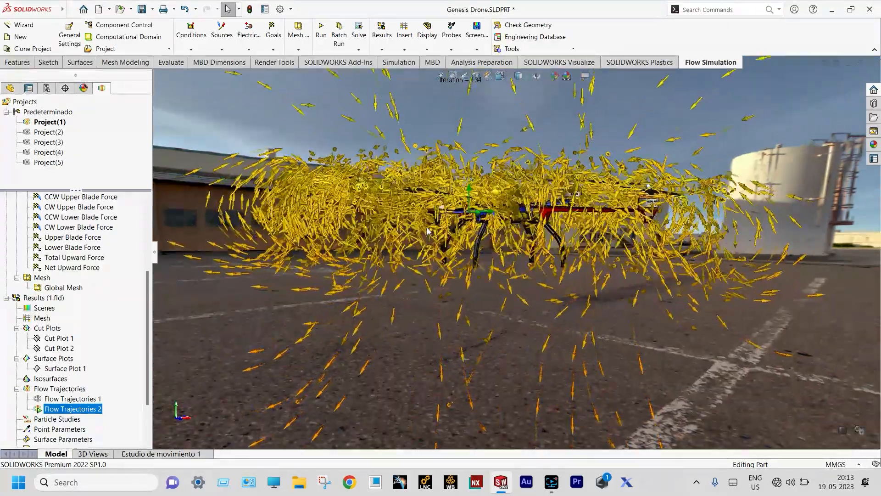
pyautogui.scroll(2, 428, 231)
pyautogui.moveTo(427, 230); pyautogui.dragTo(490, 299, button='middle')
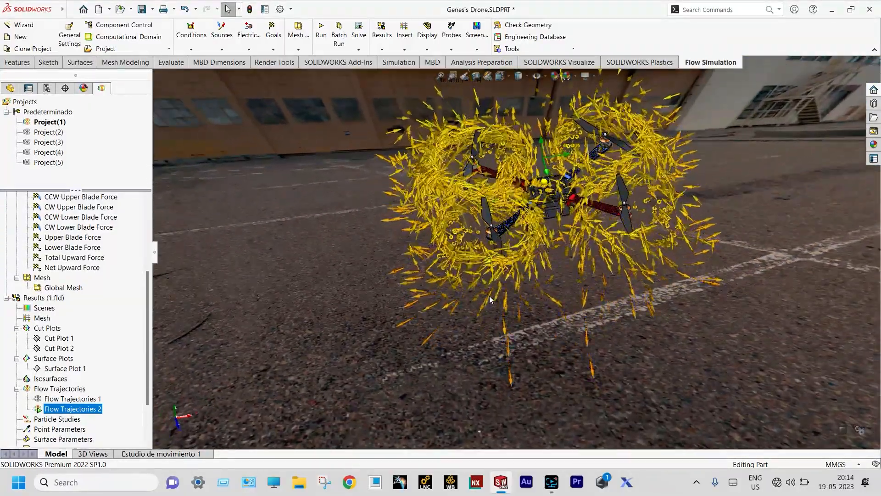
pyautogui.scroll(-2, 491, 300)
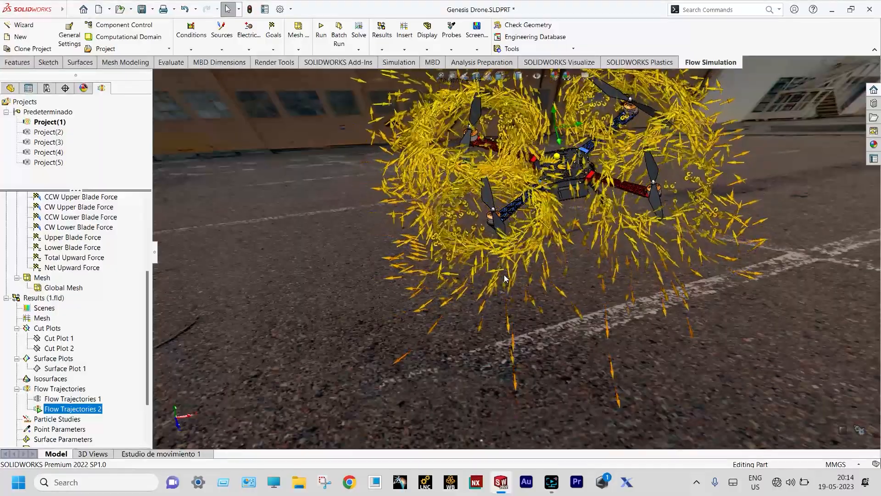
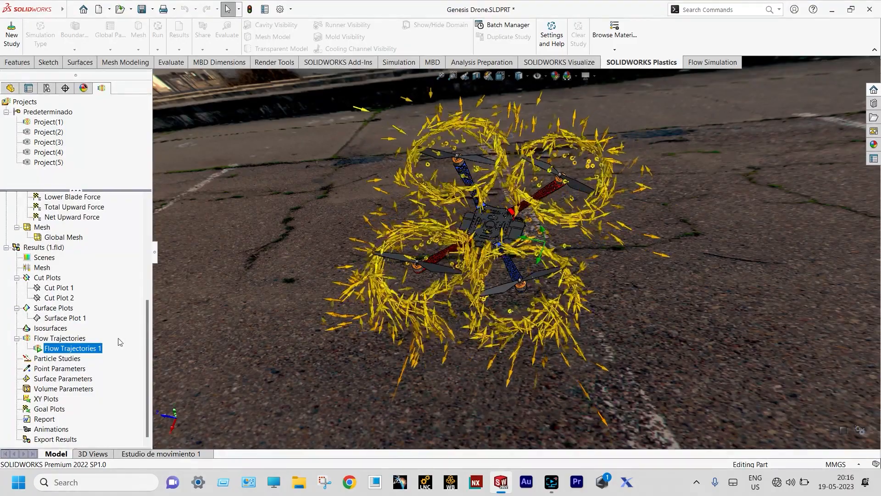
# Clear and hide Flow Trajectories 1, then export a goal plot of all goals to Excel as Goal Plot 1.xlsx
pyautogui.rightClick(91, 350)
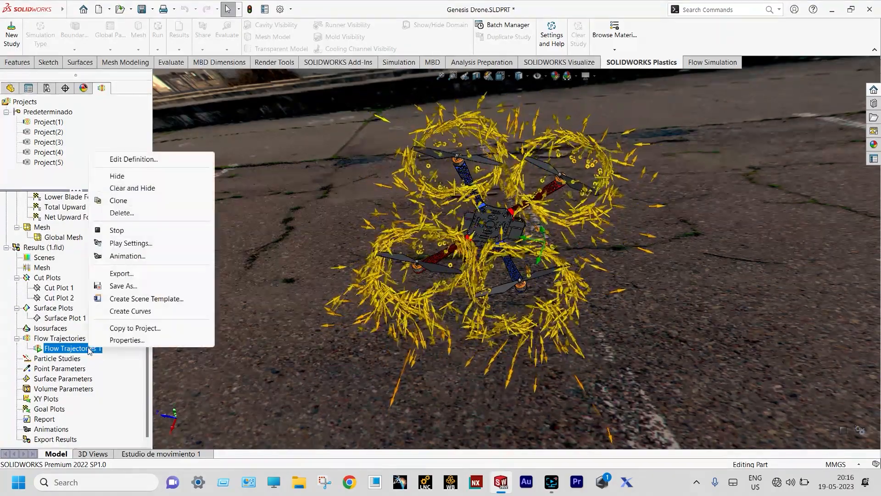
pyautogui.click(129, 188)
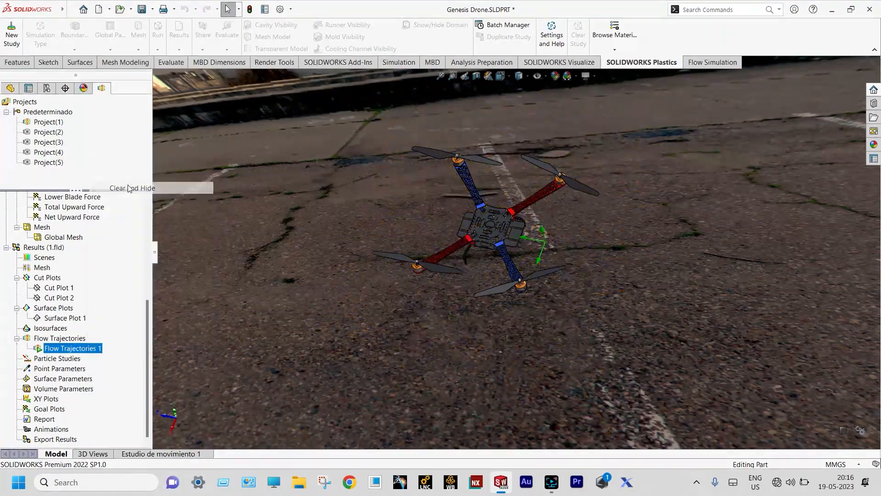
pyautogui.rightClick(54, 409)
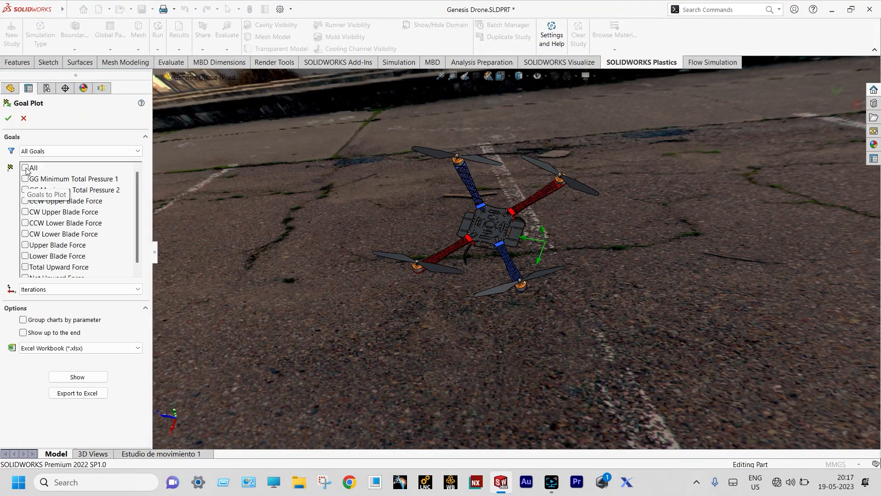
pyautogui.click(26, 169)
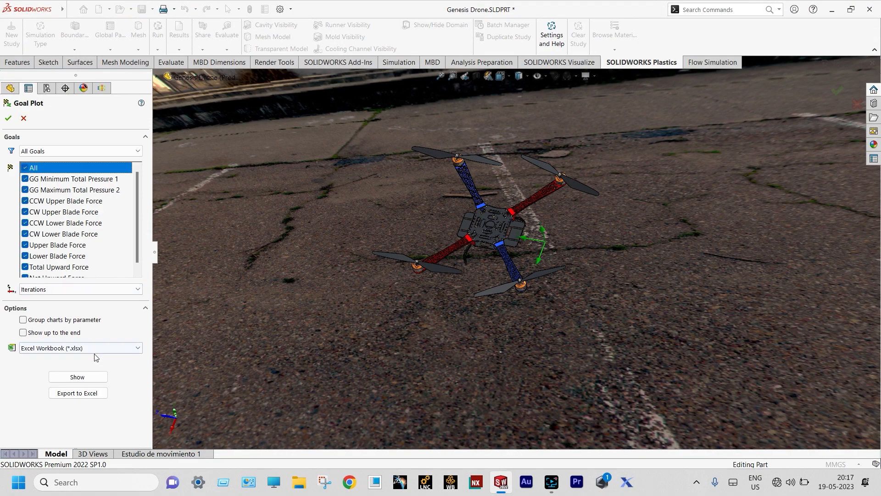
pyautogui.click(89, 394)
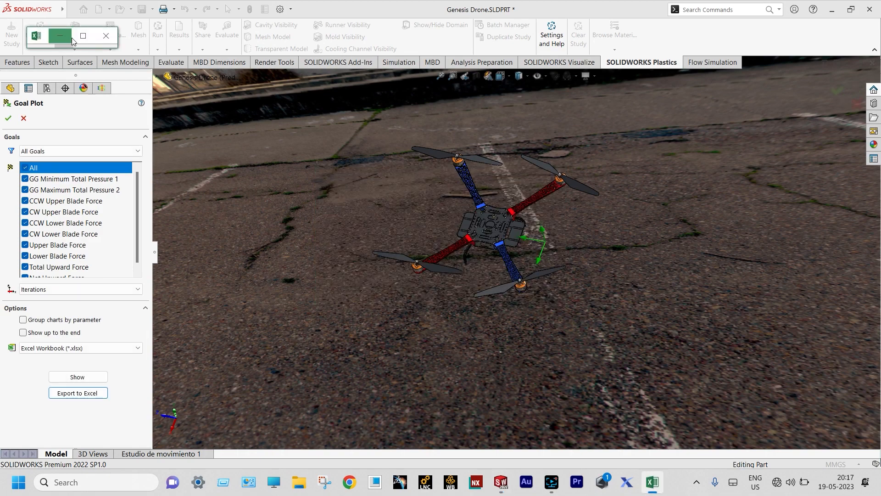
pyautogui.click(82, 34)
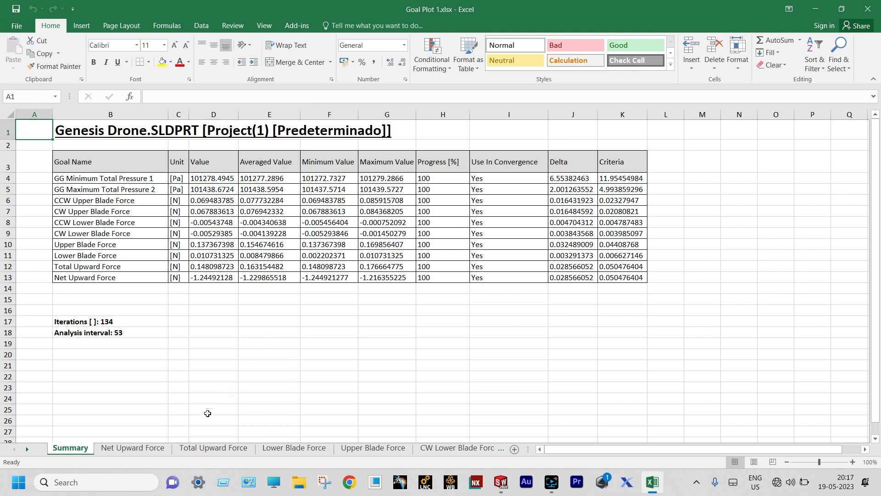
# Show the Net Upward Force chart sheet, which settles near -1.245 N by iteration 134
pyautogui.click(141, 452)
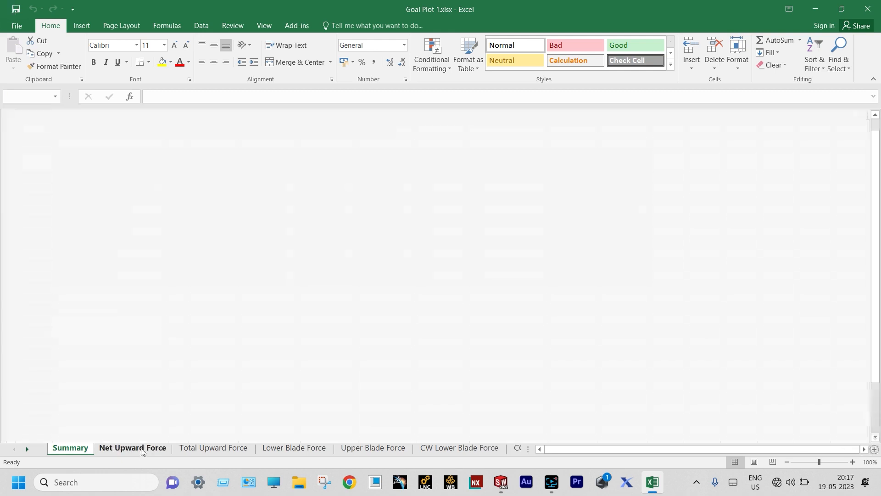
pyautogui.moveTo(521, 395)
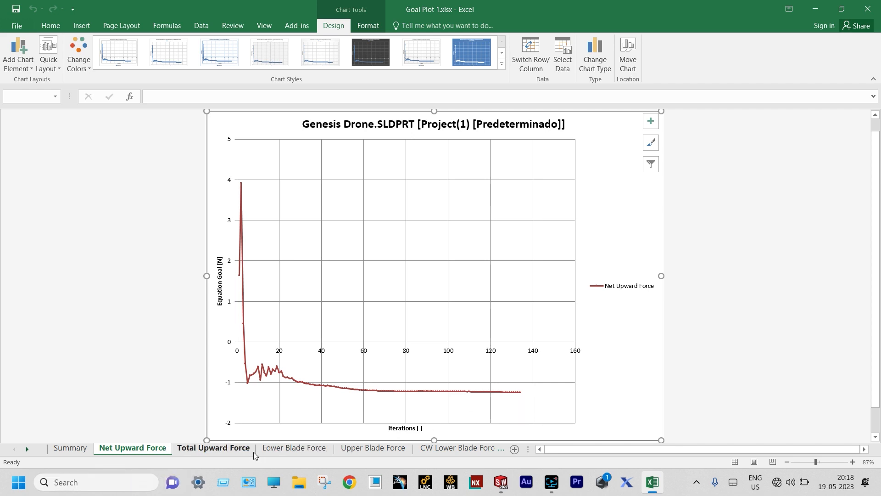
# Step through the Total Upward, Lower/Upper Blade and CW/CCW blade force charts, then close Excel
pyautogui.click(234, 450)
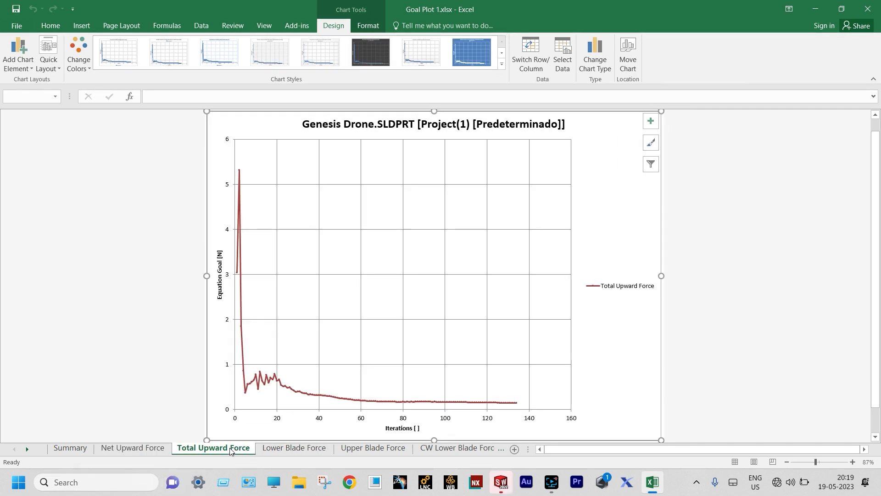
pyautogui.click(299, 449)
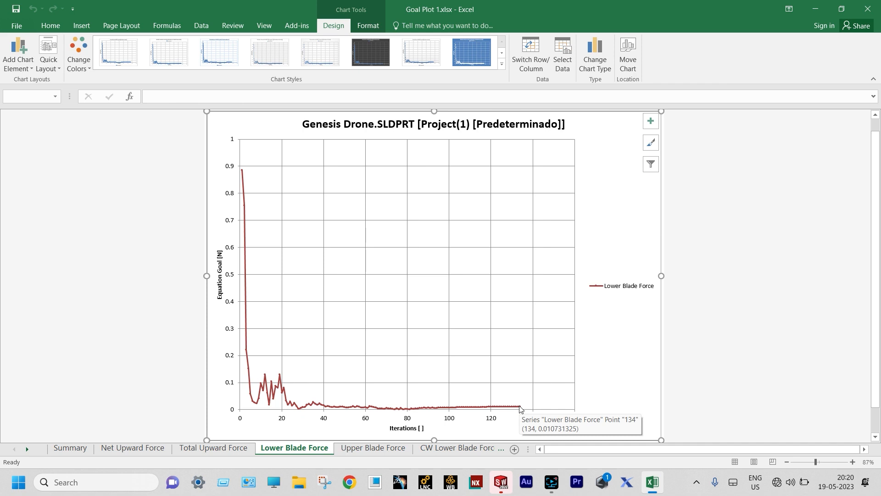
pyautogui.click(374, 449)
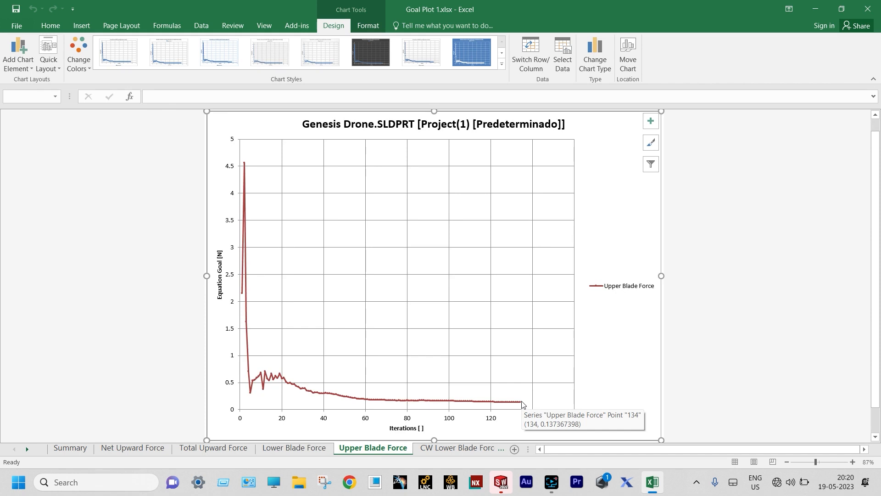
pyautogui.click(463, 451)
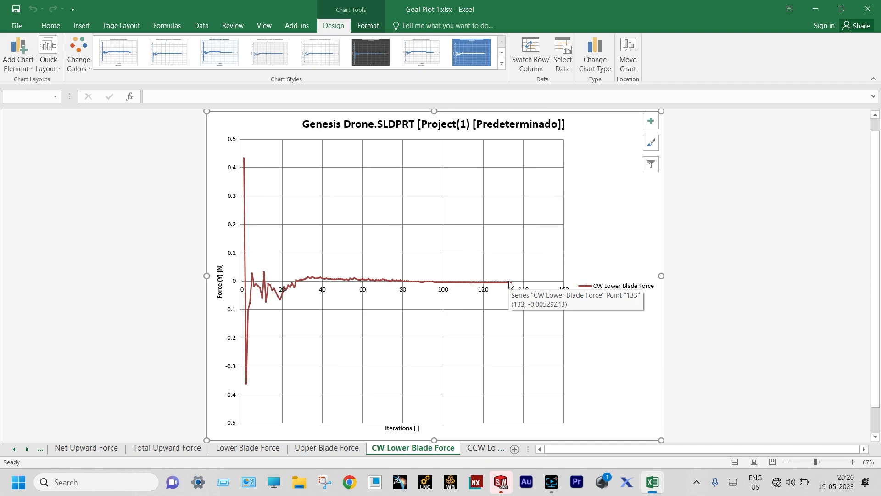
pyautogui.click(480, 451)
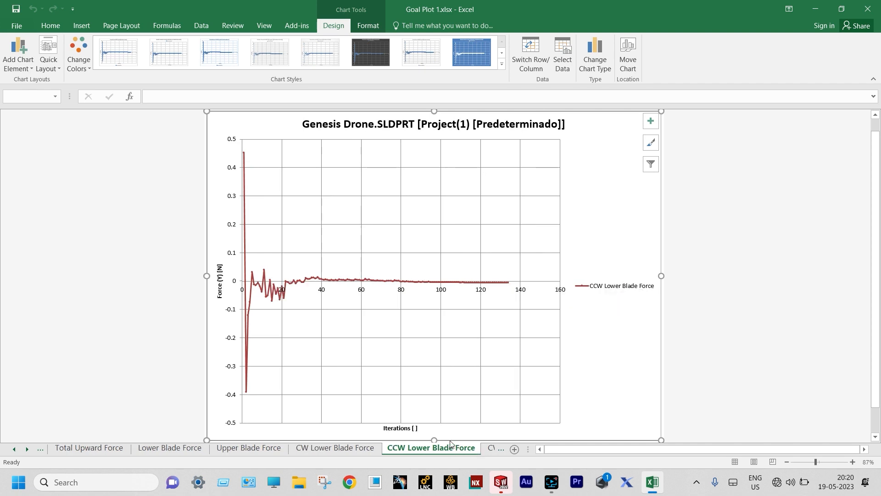
pyautogui.moveTo(512, 285)
pyautogui.click(484, 450)
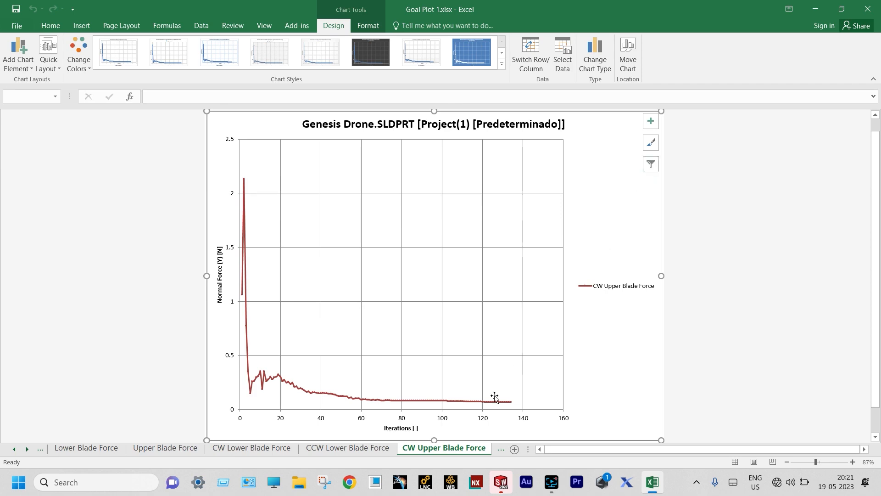
pyautogui.click(867, 12)
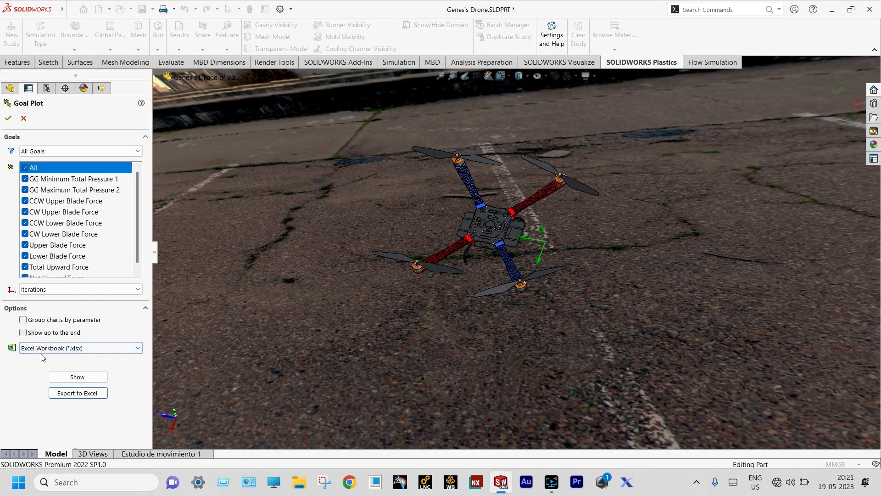
# Show the goal results as History charts against iterations, then close the goal plot
pyautogui.click(77, 377)
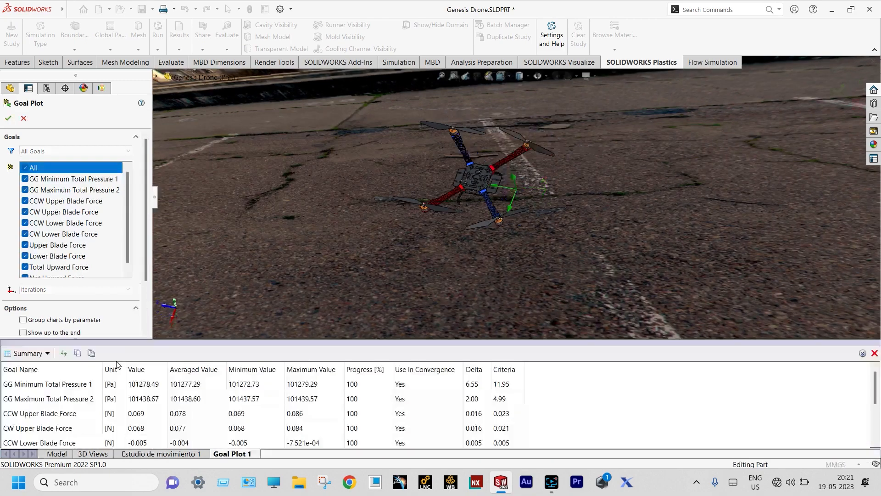
pyautogui.click(47, 354)
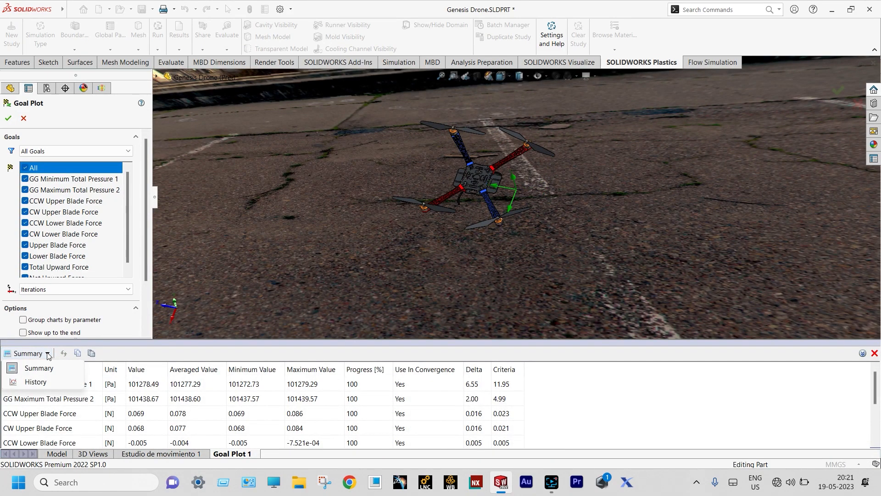
pyautogui.click(40, 383)
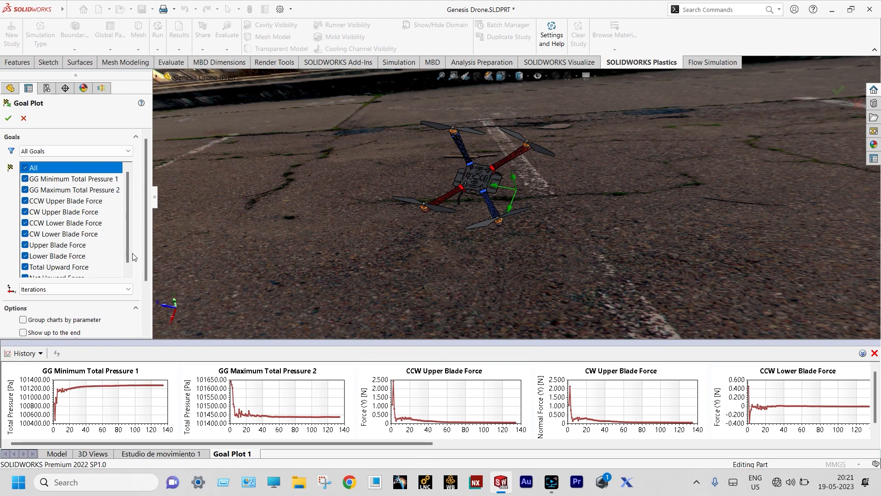
pyautogui.moveTo(129, 244); pyautogui.dragTo(129, 261)
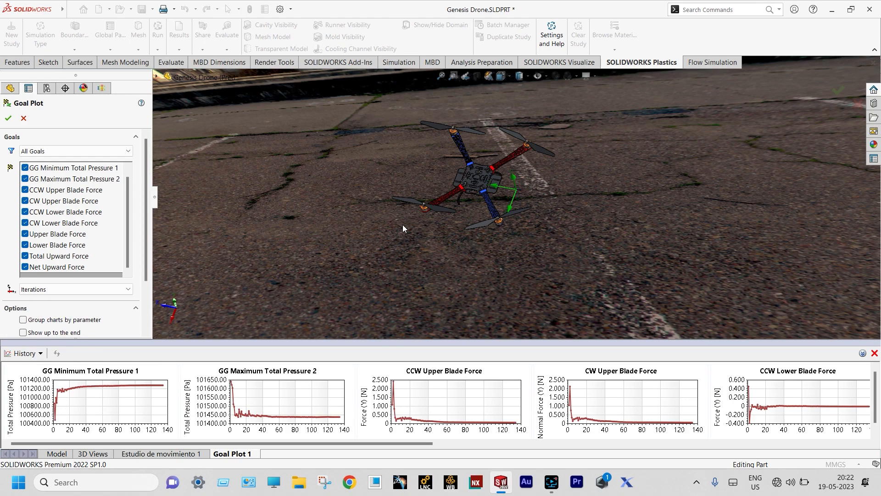
pyautogui.click(23, 118)
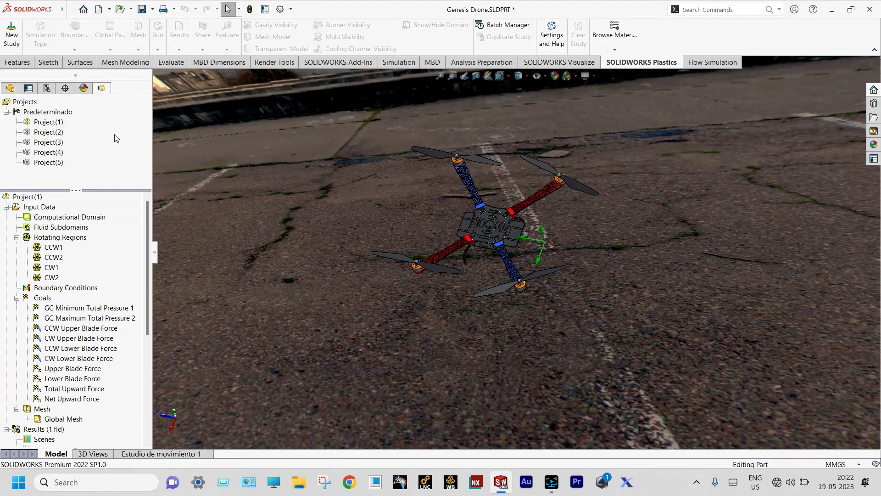
# Make Project(2) the active project and check the CCW2 rotor's rotation speed
pyautogui.click(53, 133)
pyautogui.click(27, 133)
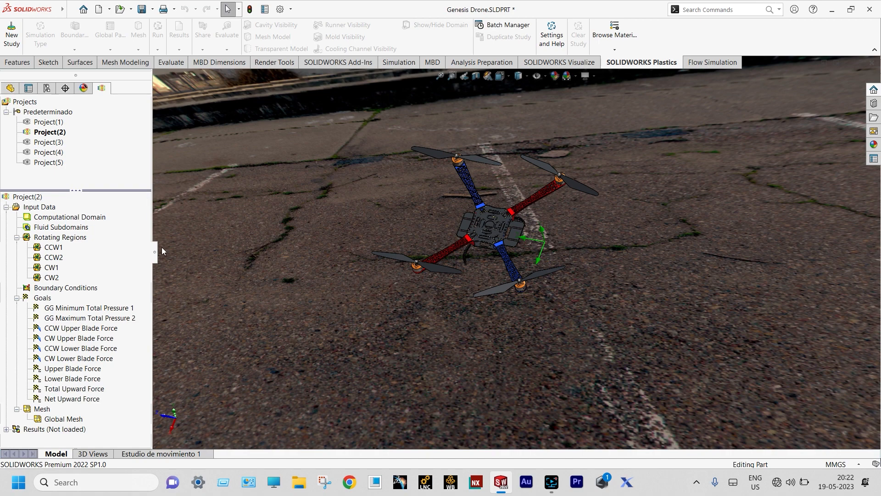
pyautogui.rightClick(40, 430)
pyautogui.click(200, 295)
pyautogui.click(54, 257)
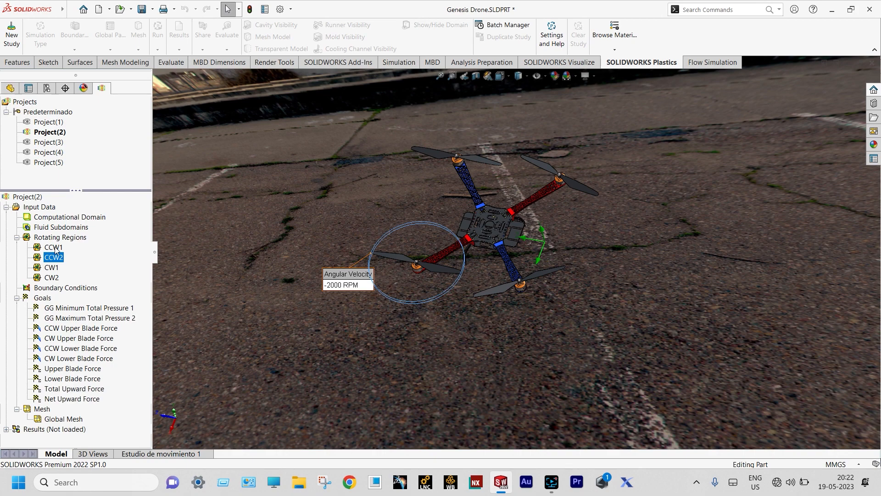
# Load the Project(2) results (2.fld) and insert a new goal plot
pyautogui.doubleClick(65, 429)
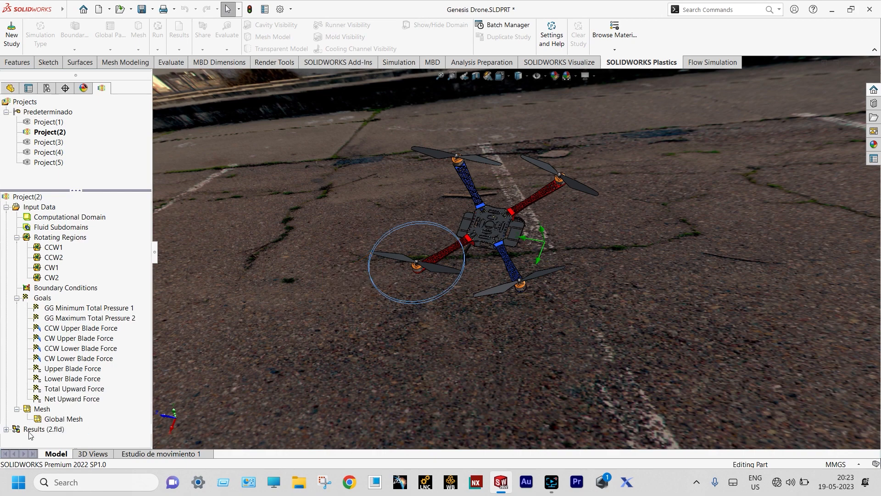
pyautogui.click(5, 430)
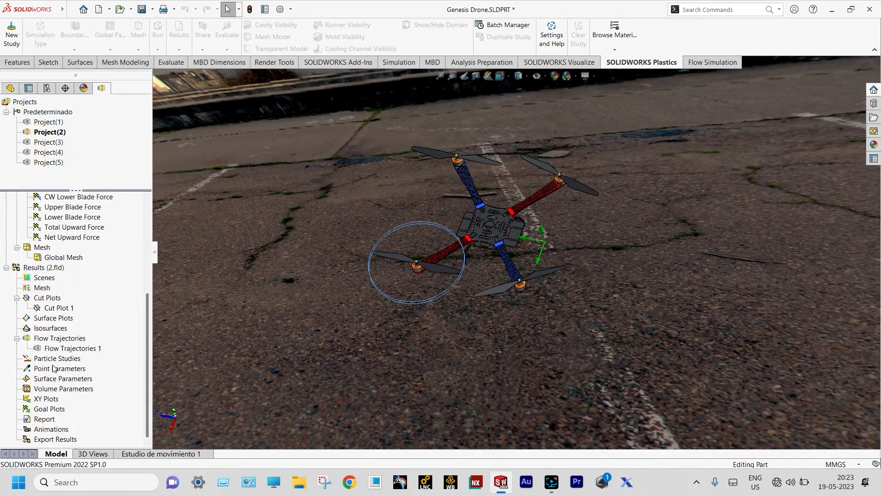
pyautogui.rightClick(55, 408)
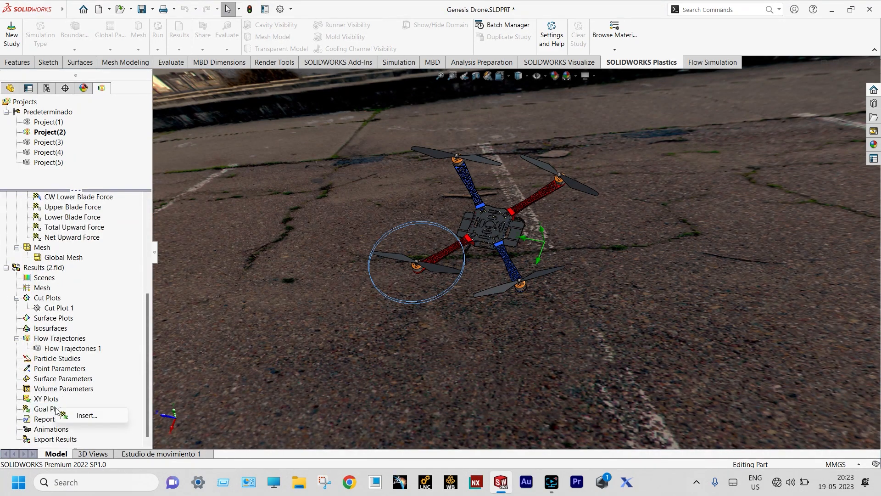
pyautogui.click(85, 416)
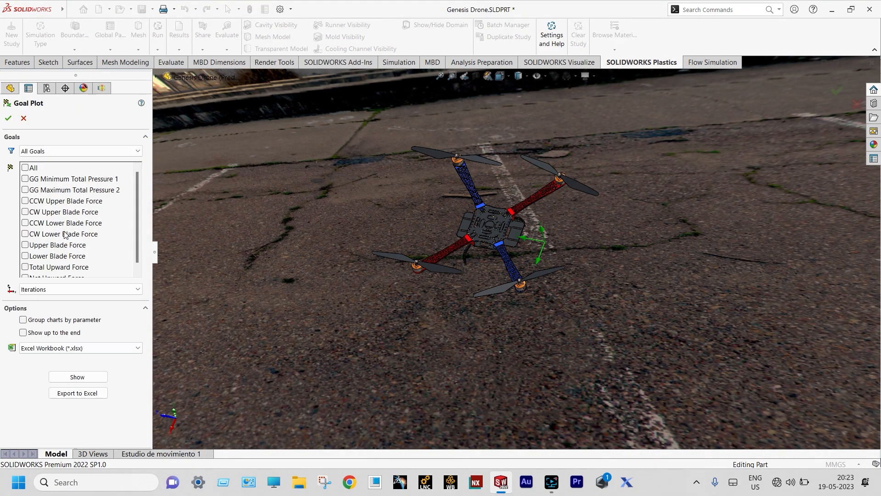
# Show all Project(2) goals in the summary table (Net Upward Force -0.859 N), then close it
pyautogui.click(25, 168)
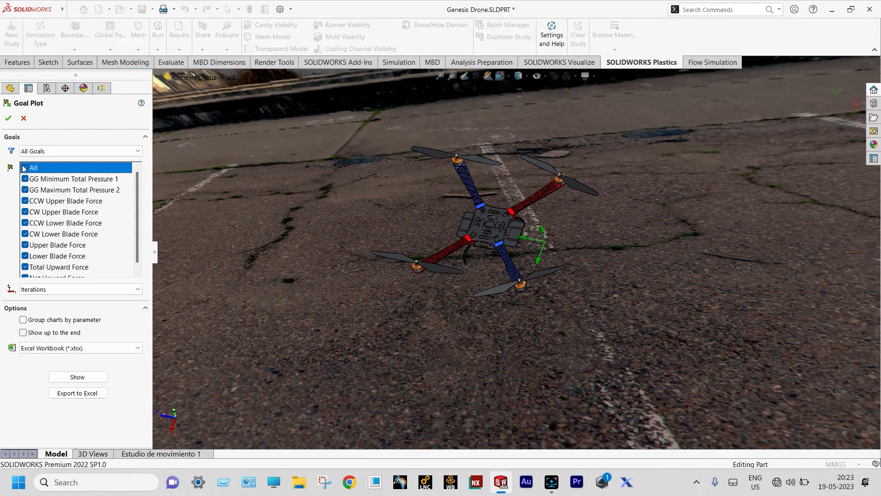
pyautogui.click(78, 377)
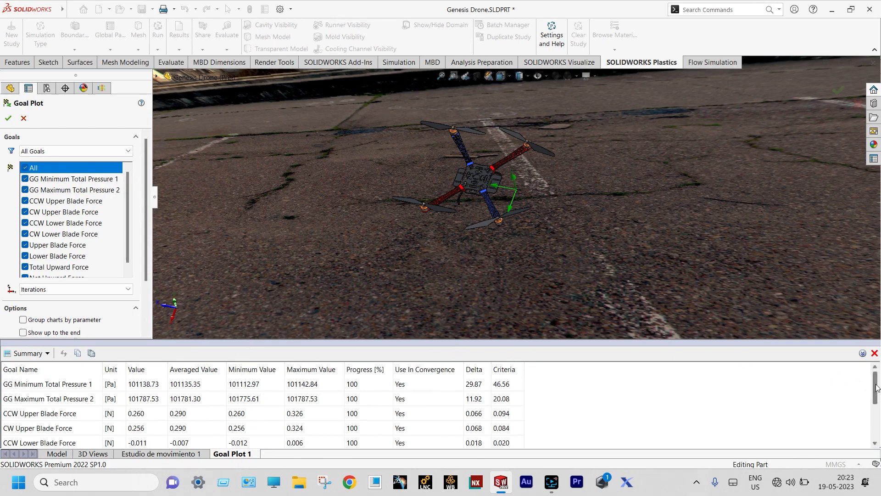
pyautogui.moveTo(877, 388); pyautogui.dragTo(877, 431)
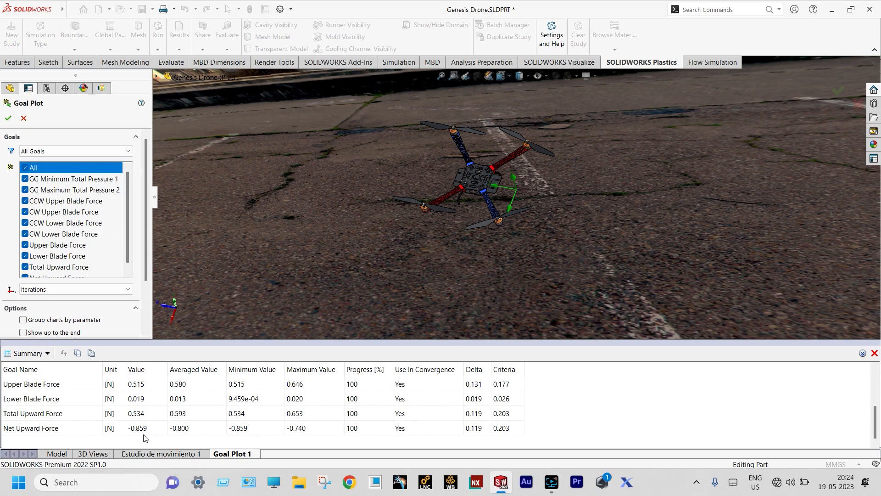
pyautogui.click(875, 353)
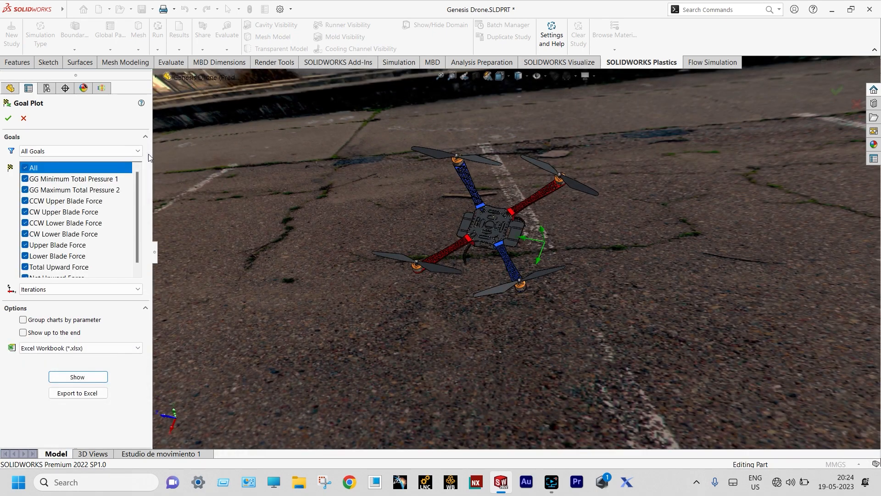
# Close the goal plot, activate Project(3), and check the CCW2, CW1 and CW2 ±4000 RPM speeds
pyautogui.click(23, 118)
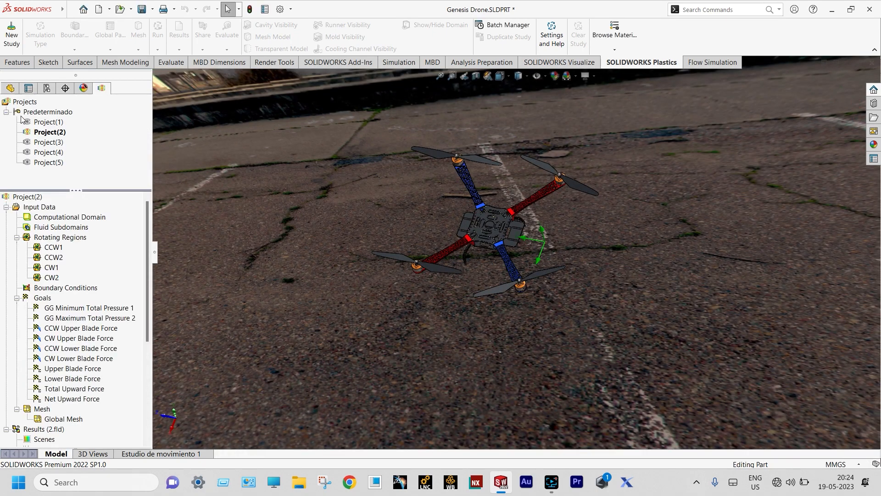
pyautogui.doubleClick(60, 145)
pyautogui.click(60, 248)
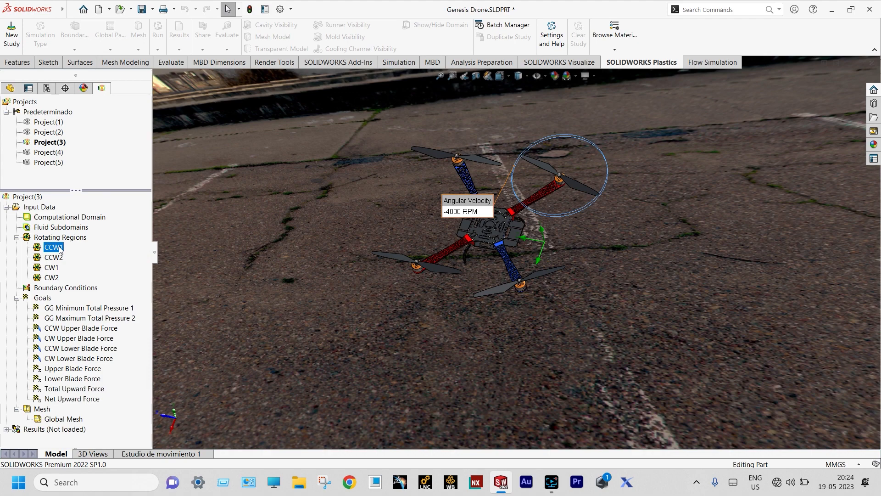
pyautogui.click(55, 258)
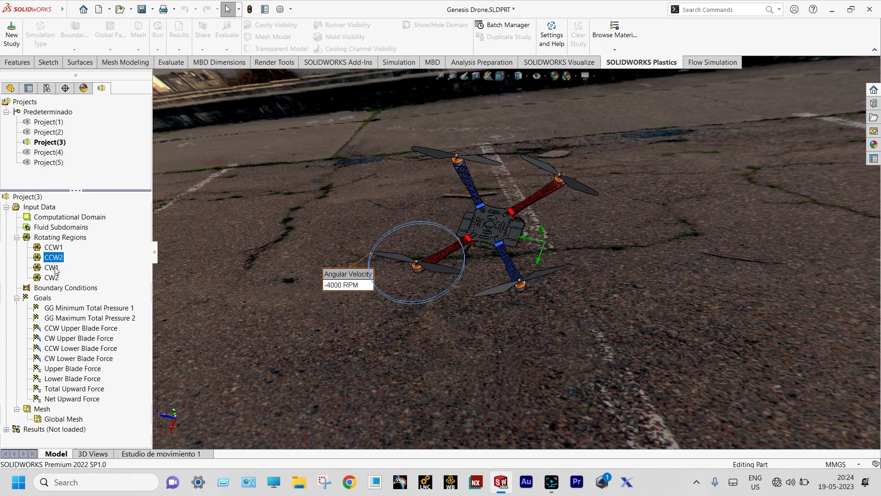
pyautogui.click(51, 268)
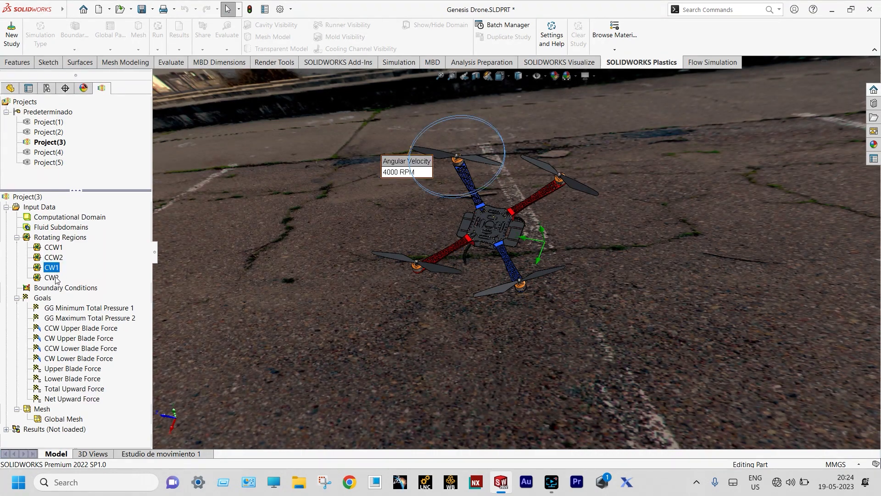
pyautogui.click(56, 278)
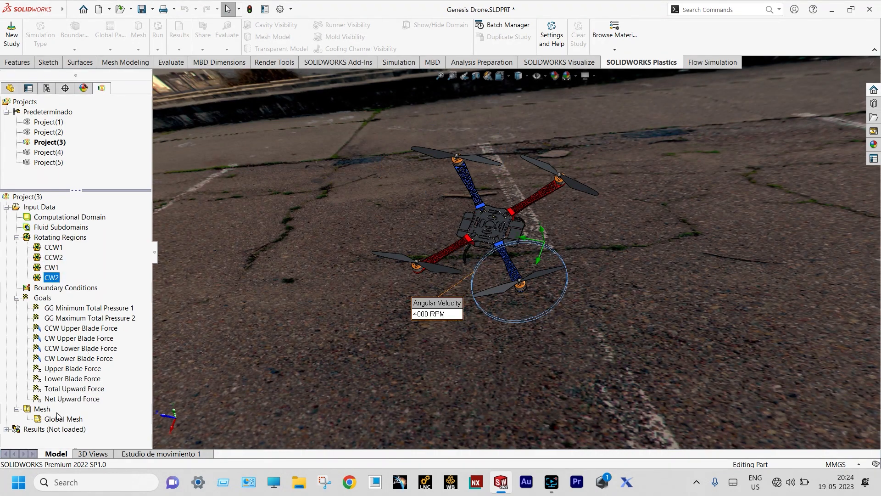
# Load the Project(3) results (3.fld) and insert a new goal plot
pyautogui.click(39, 430)
pyautogui.rightClick(40, 430)
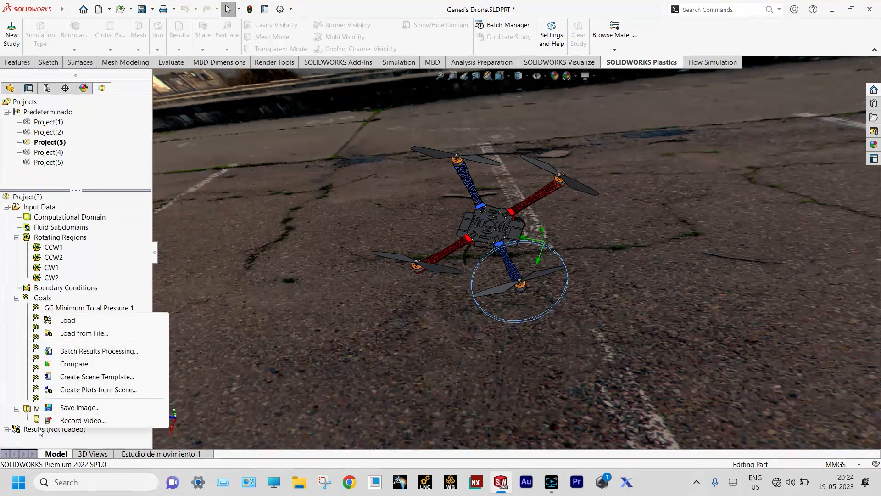
pyautogui.click(68, 320)
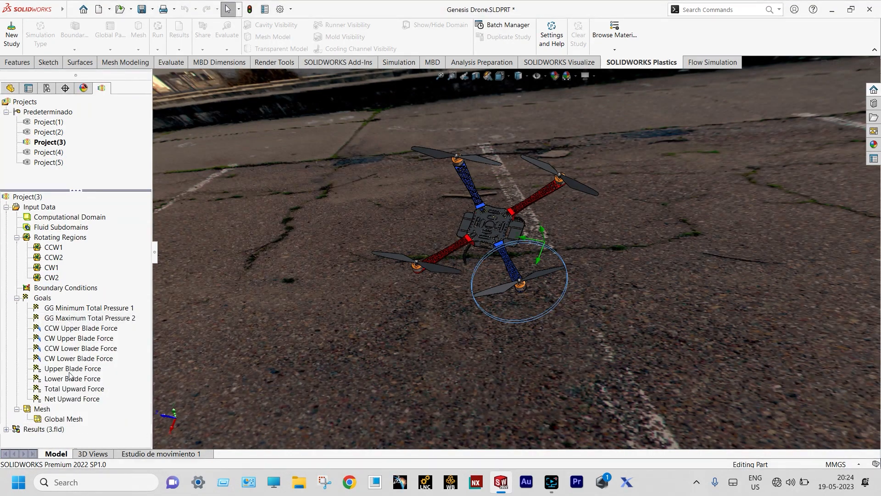
pyautogui.click(6, 430)
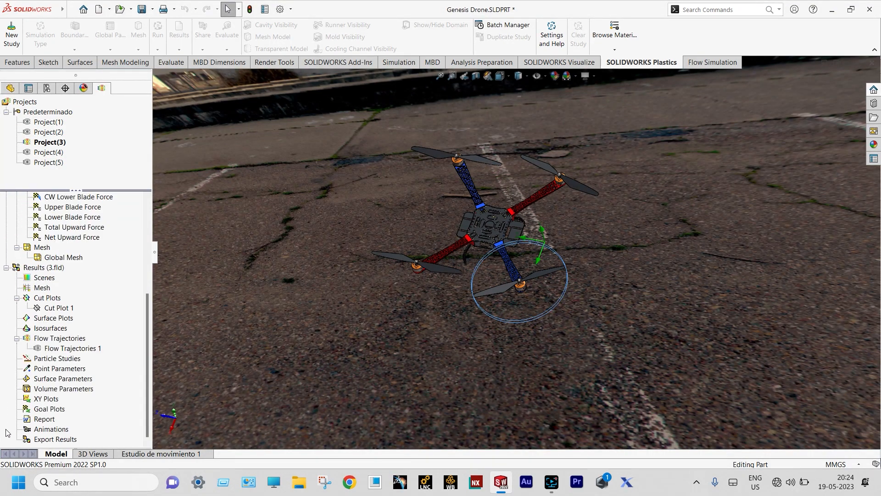
pyautogui.rightClick(57, 411)
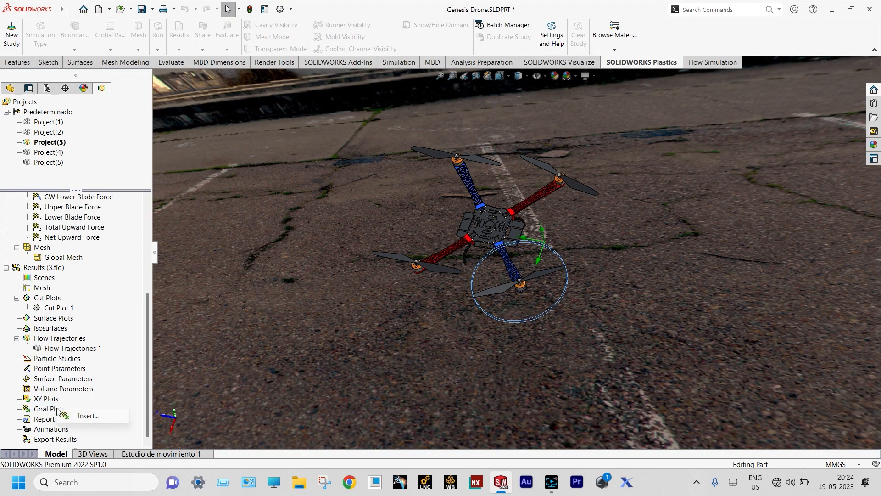
pyautogui.click(85, 416)
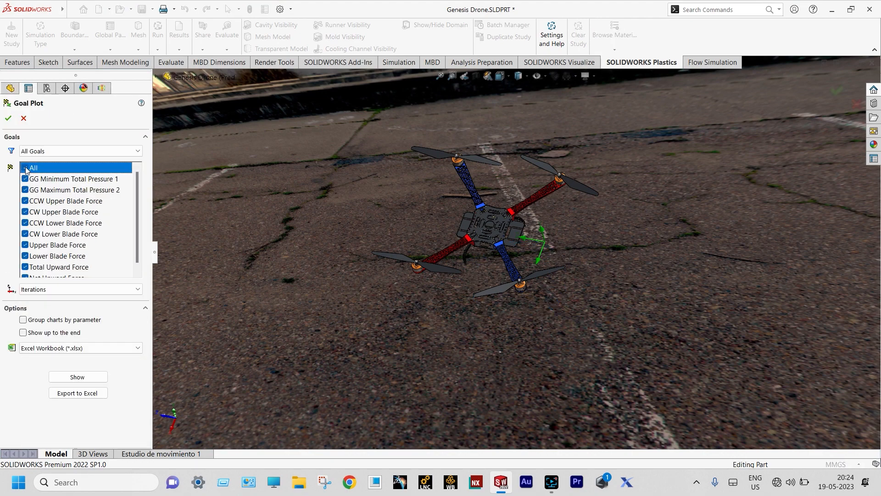
# Scroll through Project(3)'s goal summary (Net Upward Force 0.699 N), then close the summary and goal plot
pyautogui.click(78, 377)
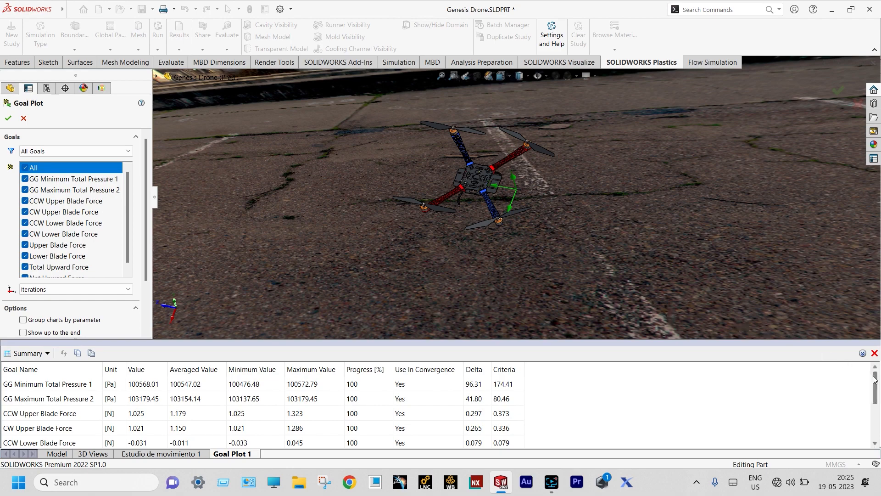
pyautogui.scroll(-2, 875, 387)
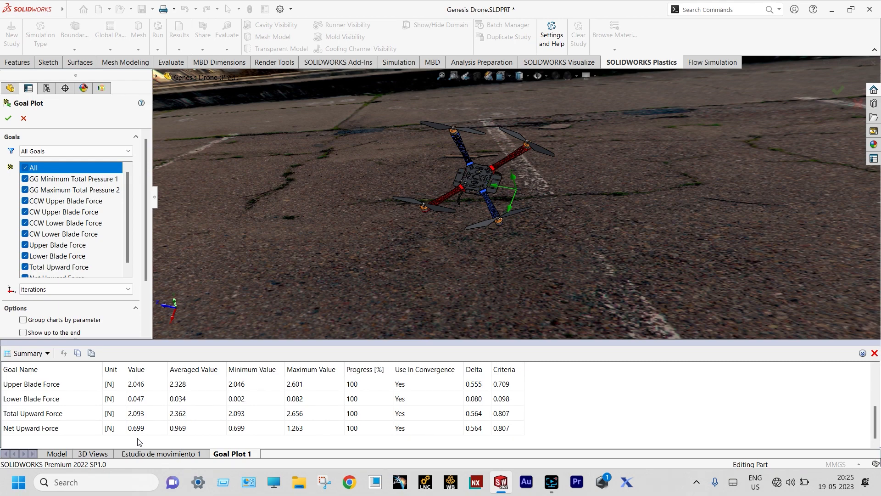
pyautogui.click(875, 353)
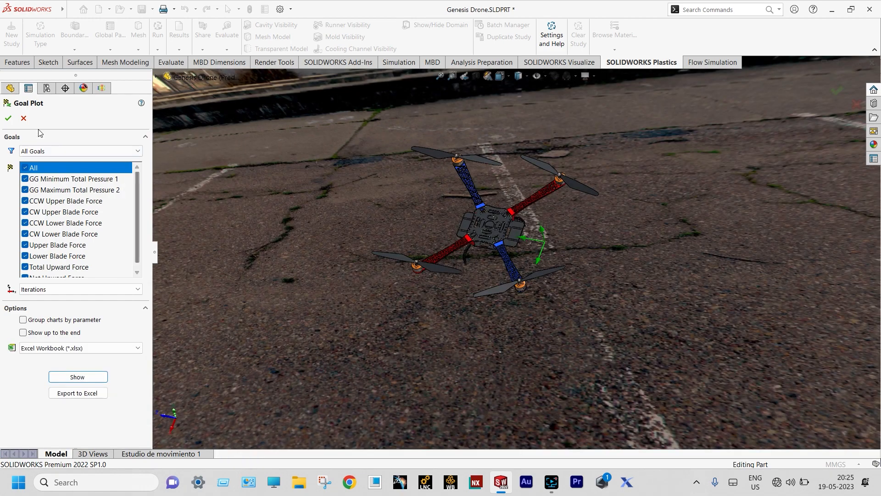
pyautogui.click(25, 120)
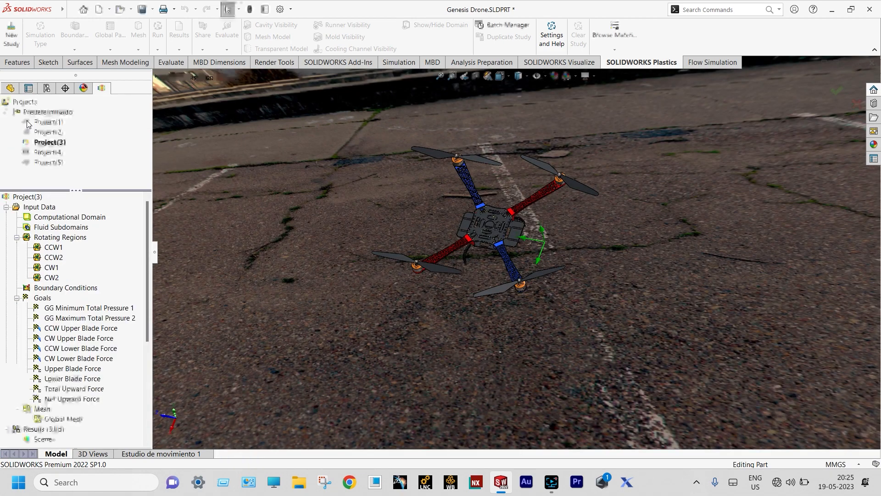
# Activate Project(4) and confirm CCW1/CCW2 at -6000 RPM and CW1/CW2 at 6000 RPM
pyautogui.doubleClick(48, 153)
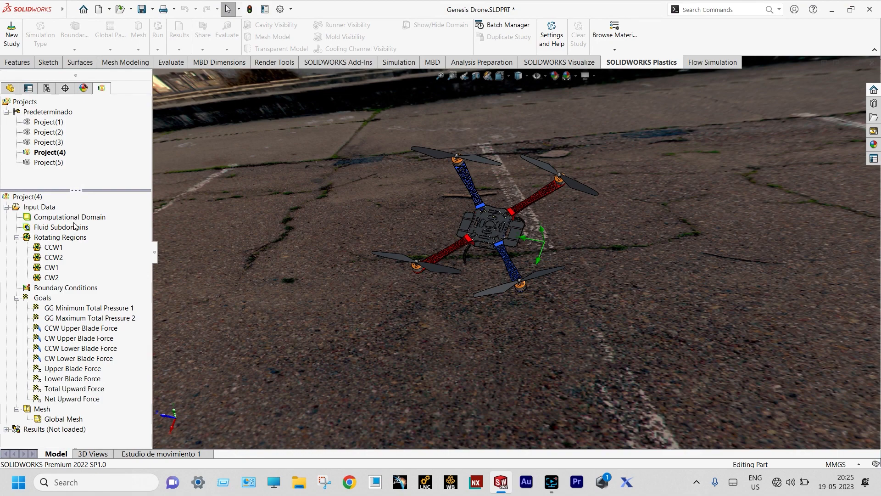
pyautogui.click(57, 248)
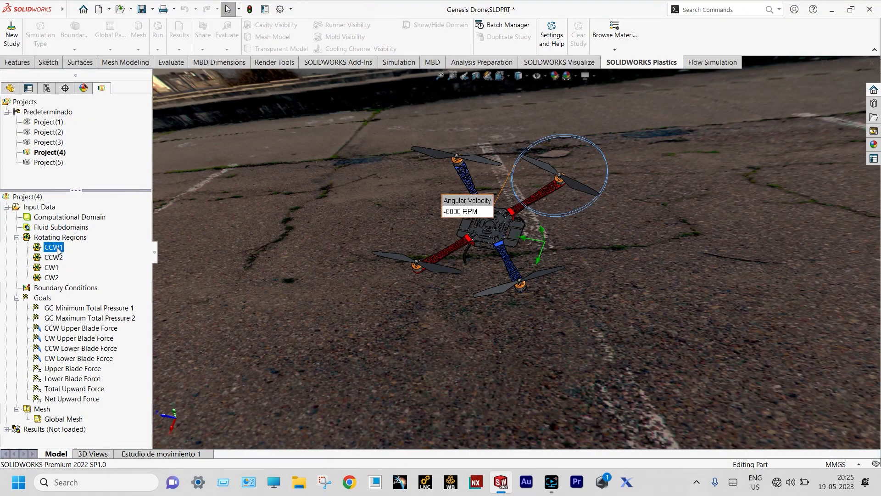
pyautogui.click(58, 259)
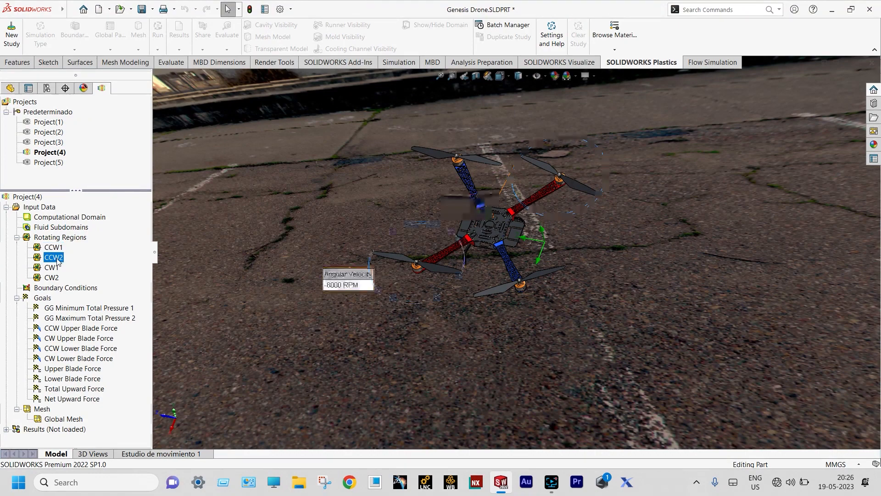
pyautogui.click(53, 269)
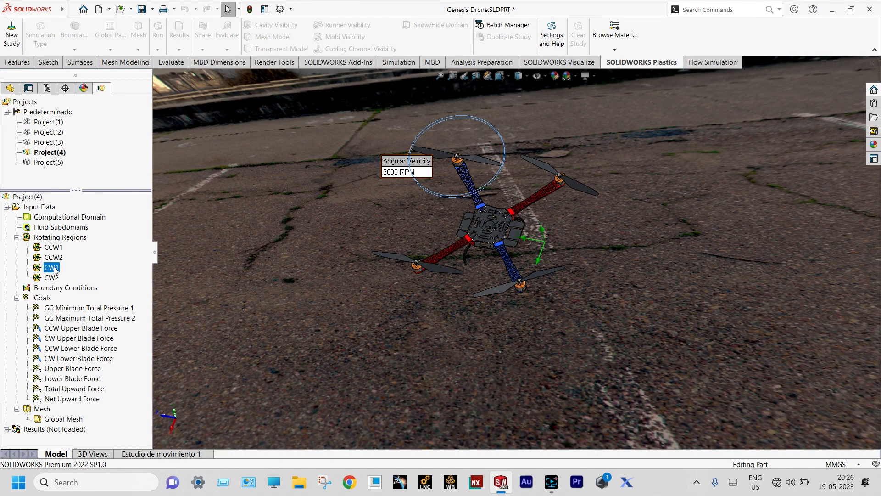
pyautogui.click(53, 278)
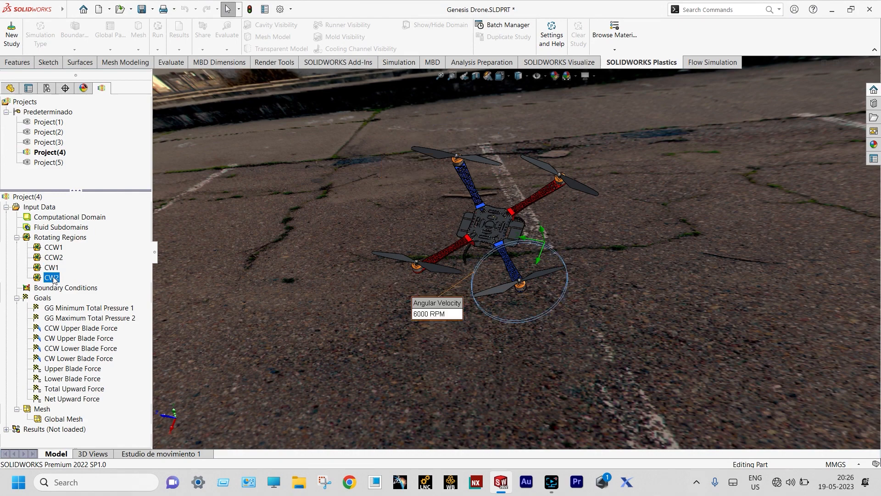
pyautogui.click(66, 429)
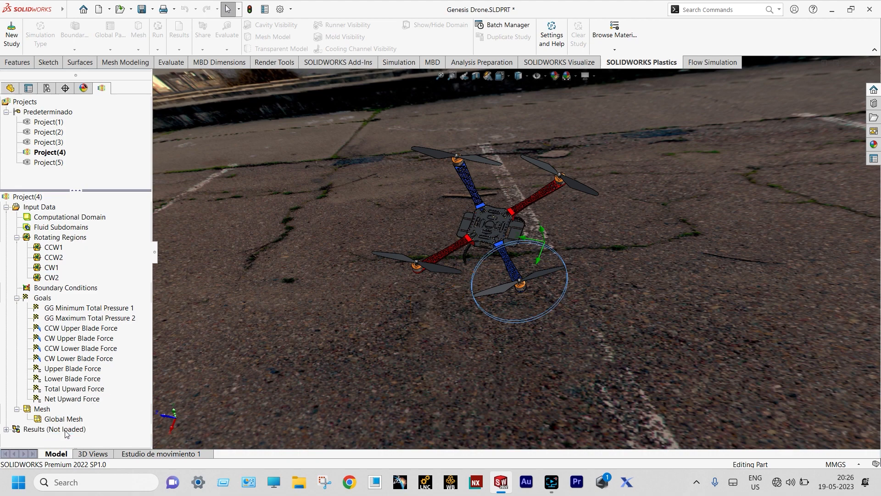
# Load the Project(4) results (4.fld) and insert a goal plot including all goals
pyautogui.rightClick(66, 430)
pyautogui.click(88, 321)
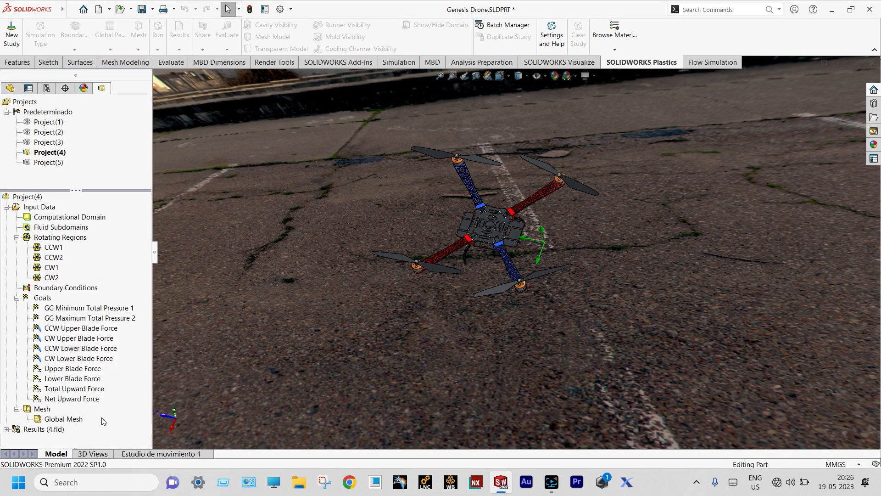
pyautogui.click(6, 430)
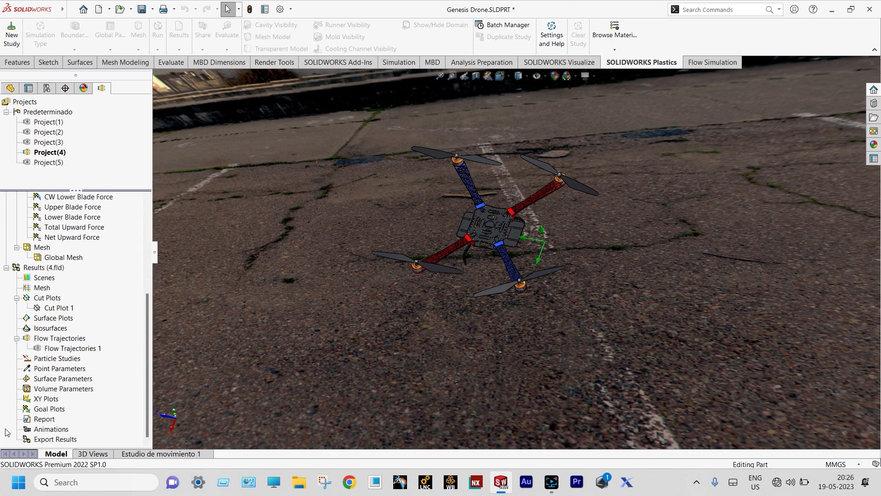
pyautogui.rightClick(51, 409)
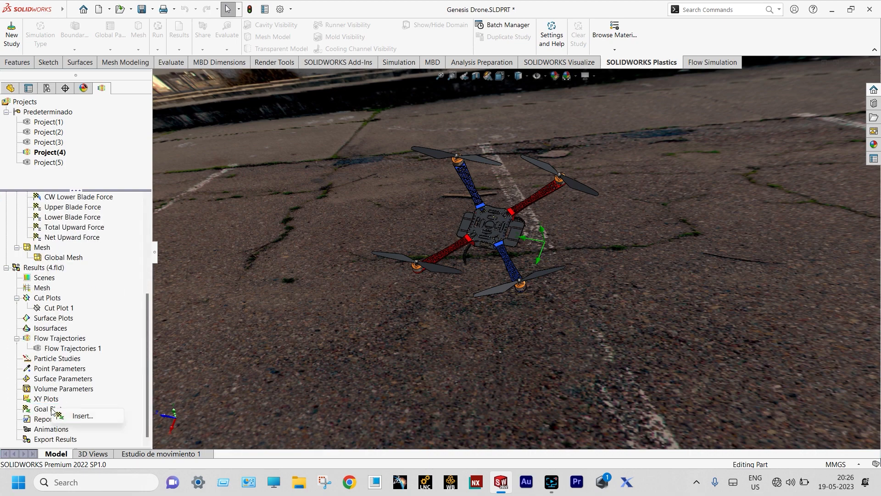
pyautogui.click(76, 415)
pyautogui.click(26, 168)
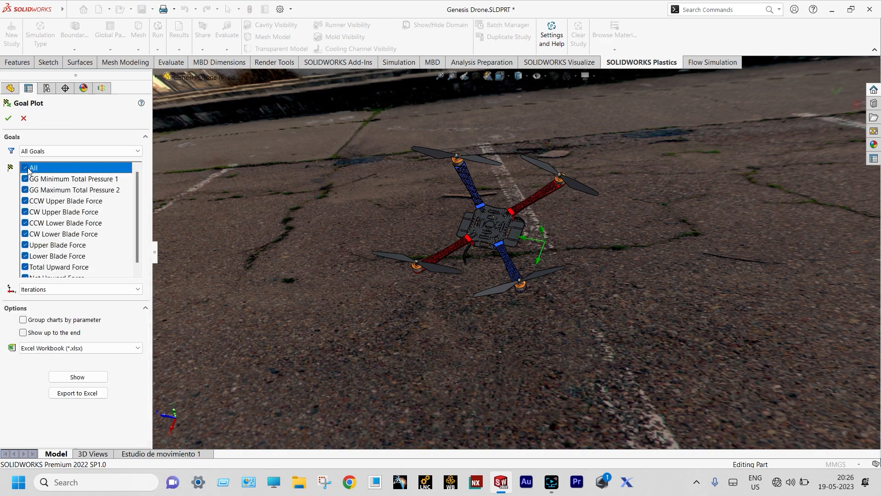
# Scroll through the Project(4) goal summary table, then close it and cancel the goal plot
pyautogui.click(82, 378)
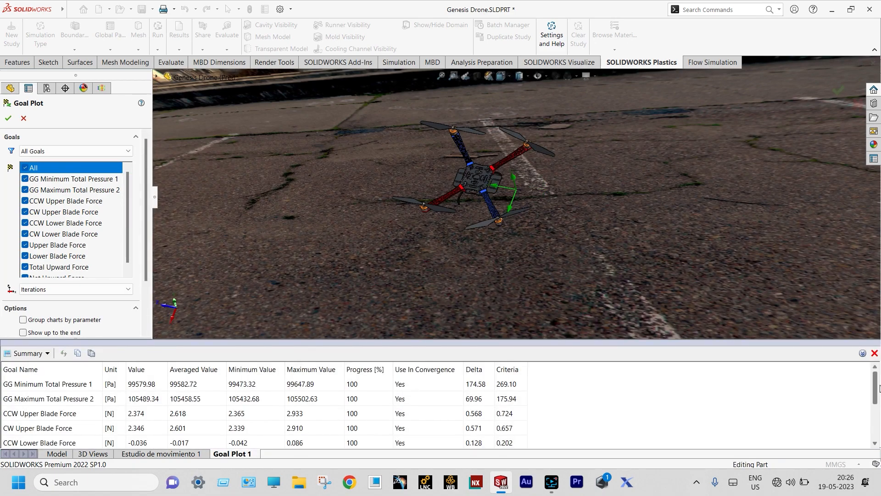
pyautogui.moveTo(877, 388); pyautogui.dragTo(877, 429)
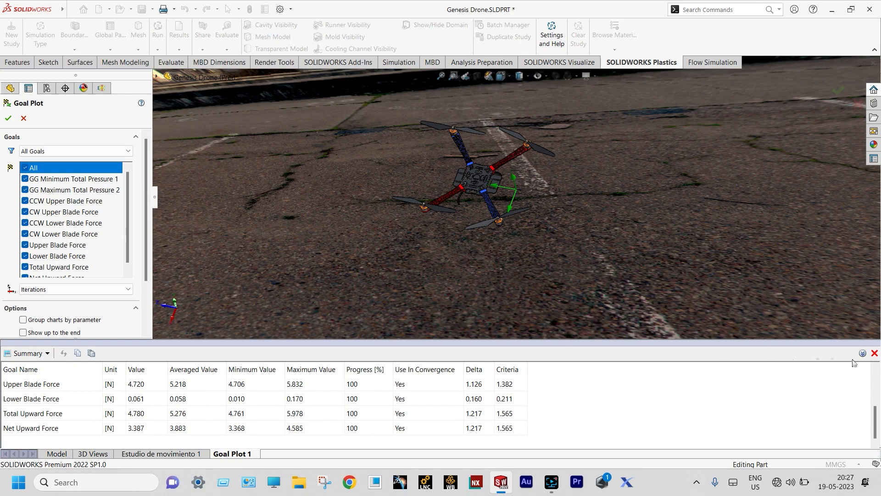
pyautogui.click(875, 353)
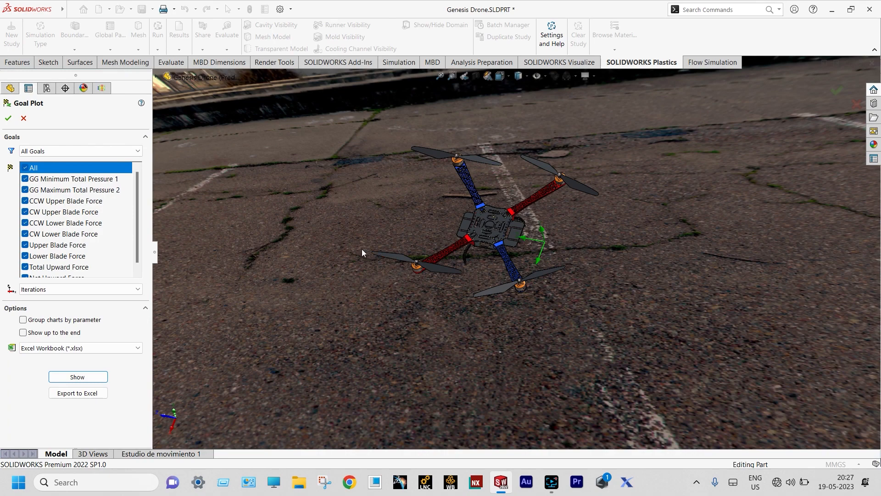
pyautogui.click(23, 119)
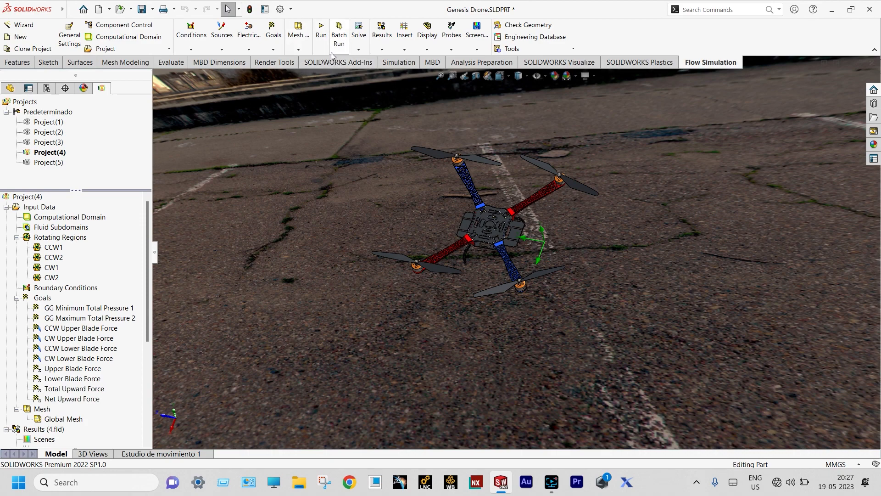
# Create a new Design of Experiments and Optimization parametric study and start adding a simulation parameter
pyautogui.click(358, 51)
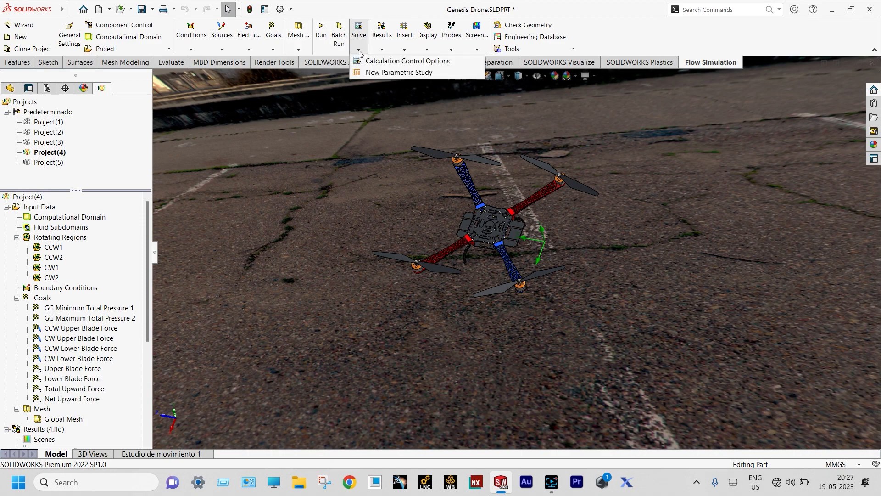
pyautogui.click(362, 73)
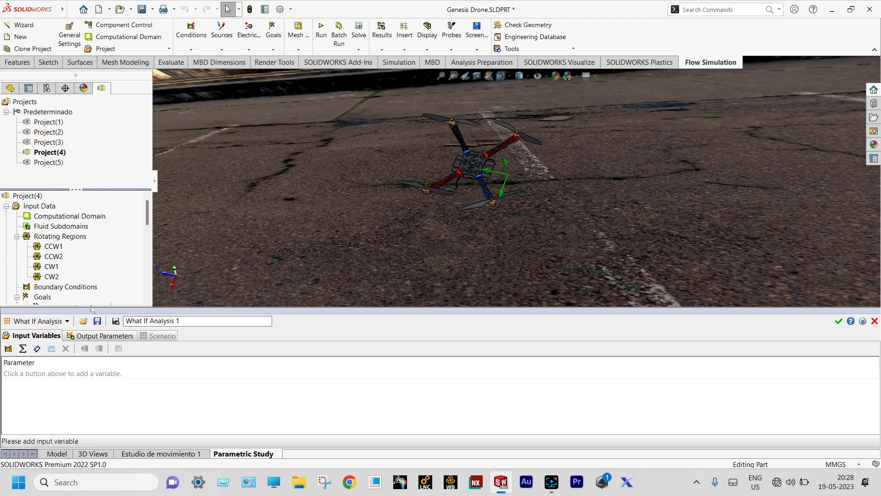
pyautogui.click(67, 322)
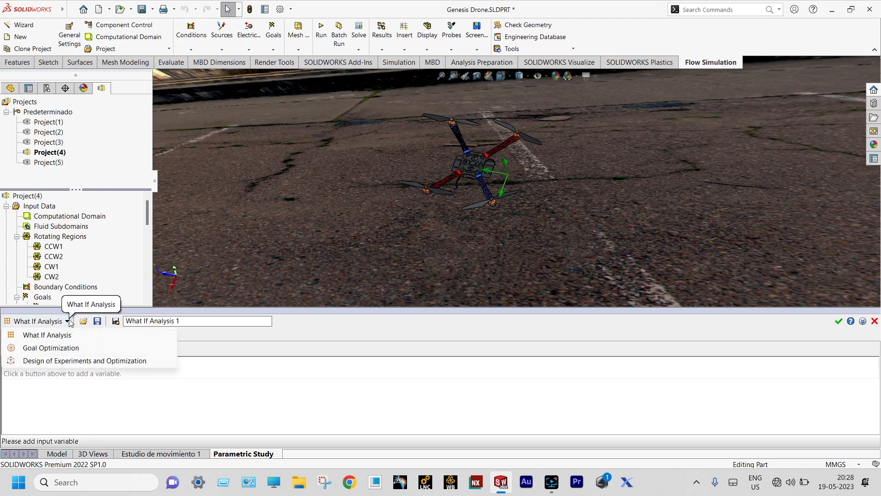
pyautogui.click(63, 361)
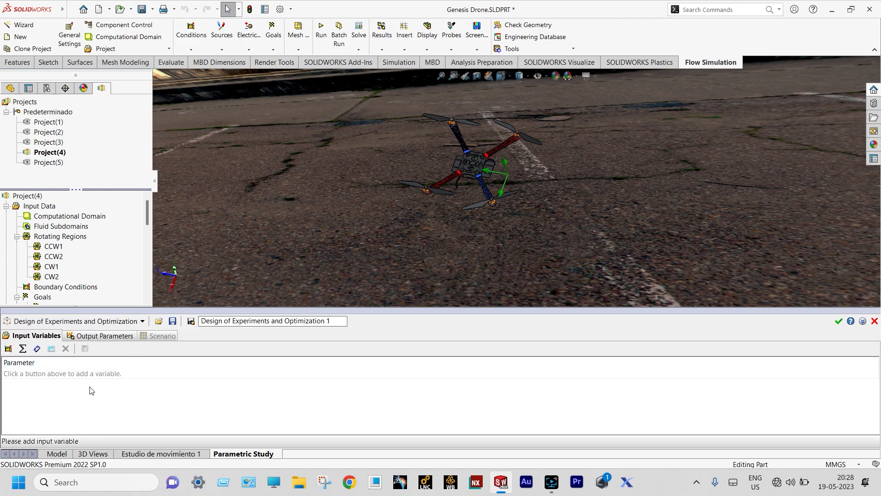
pyautogui.click(8, 348)
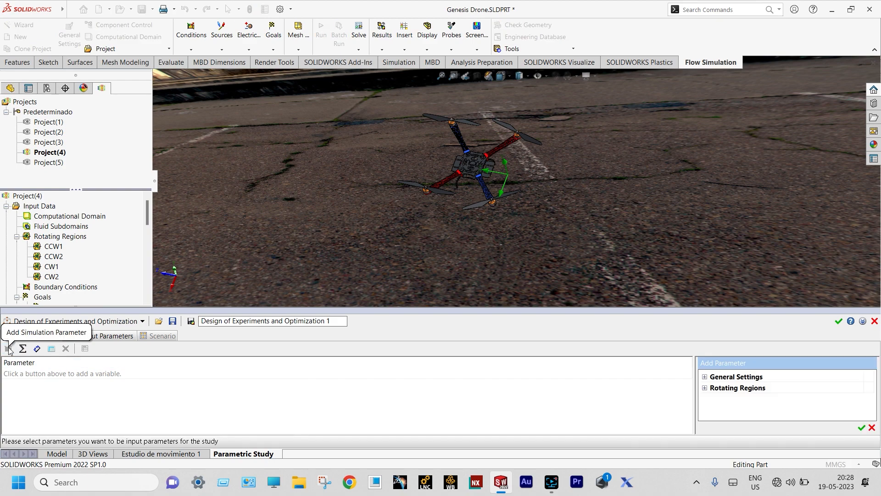
# Under Rotating Regions, add the CCW1 and CCW2 angular velocities as input variables
pyautogui.click(705, 388)
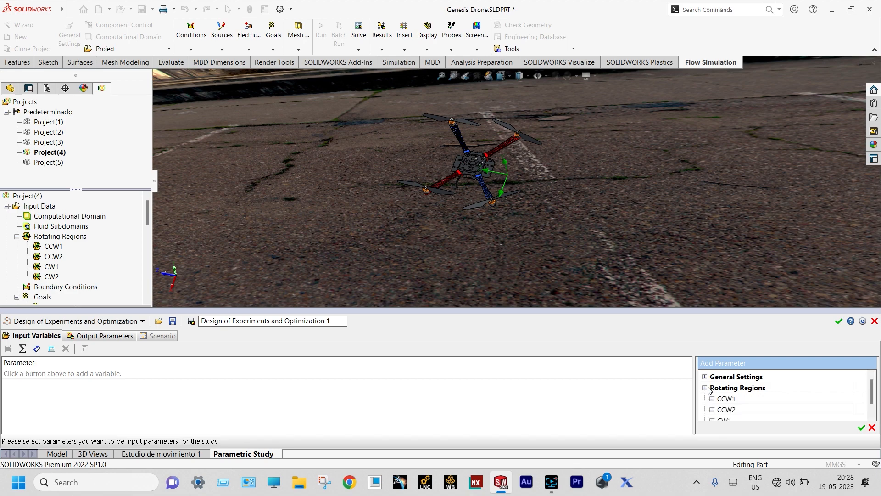
pyautogui.moveTo(872, 387); pyautogui.dragTo(873, 389)
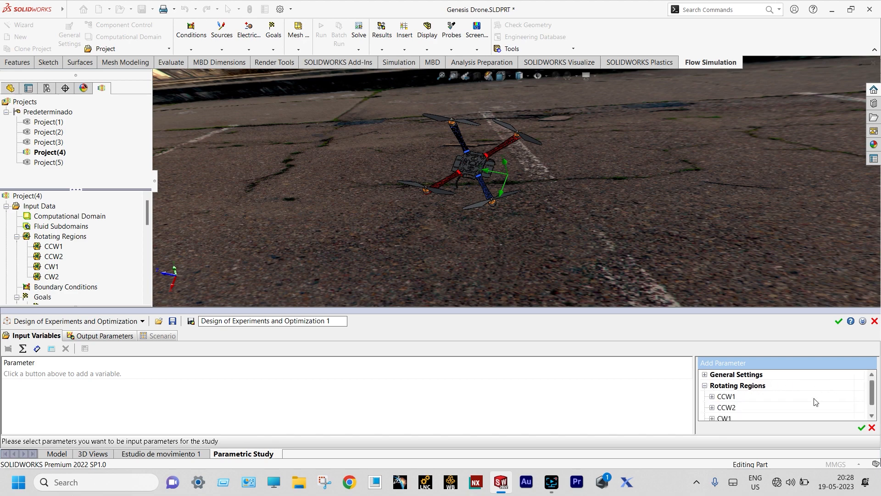
pyautogui.click(713, 397)
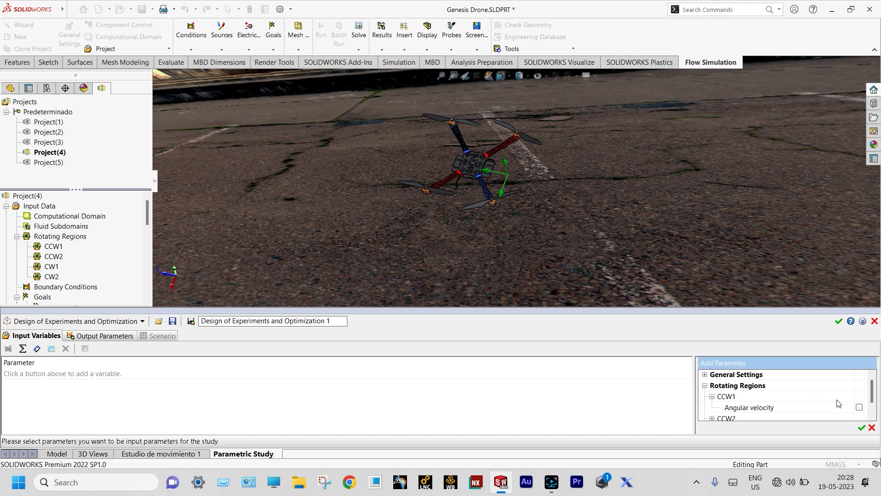
pyautogui.click(858, 407)
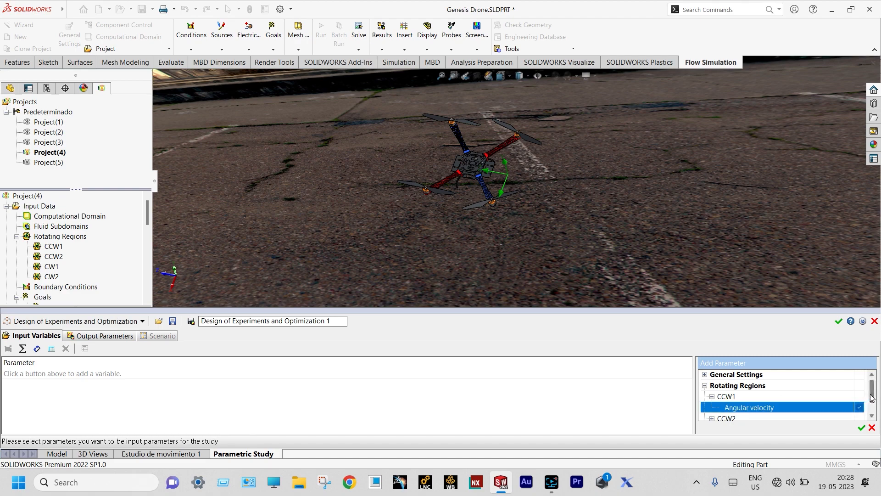
pyautogui.moveTo(869, 398); pyautogui.dragTo(869, 402)
pyautogui.click(712, 404)
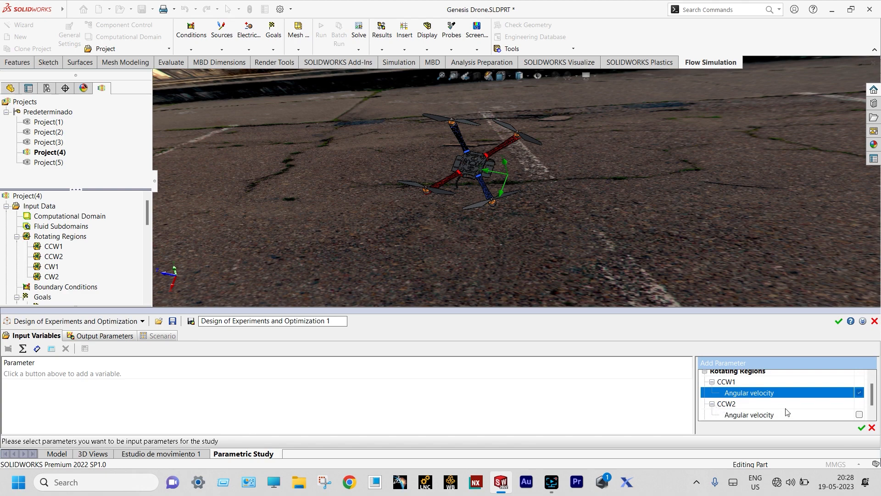
pyautogui.click(860, 415)
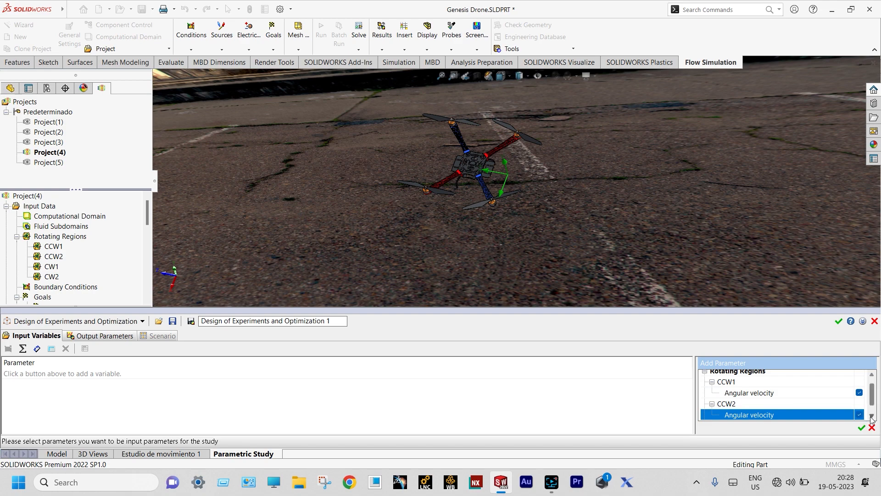
pyautogui.click(873, 416)
pyautogui.click(872, 416)
pyautogui.click(872, 417)
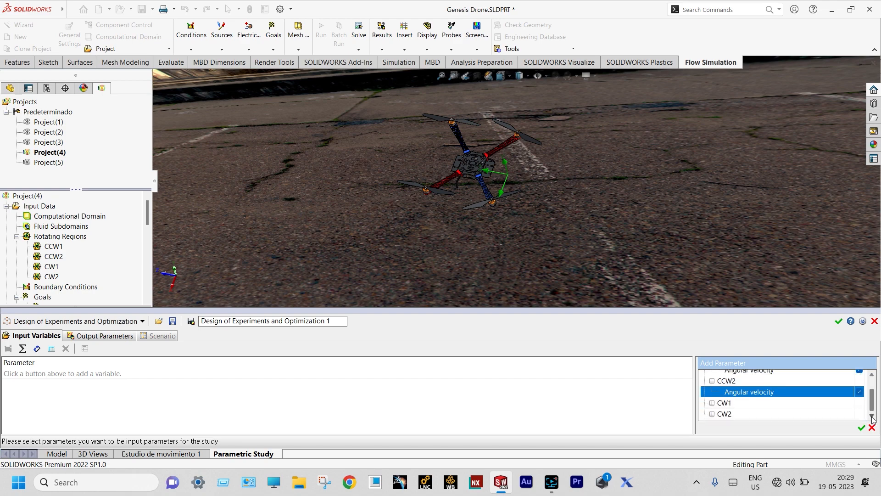
# Add the CW1 and CW2 angular velocities as inputs and confirm all four variables
pyautogui.click(712, 403)
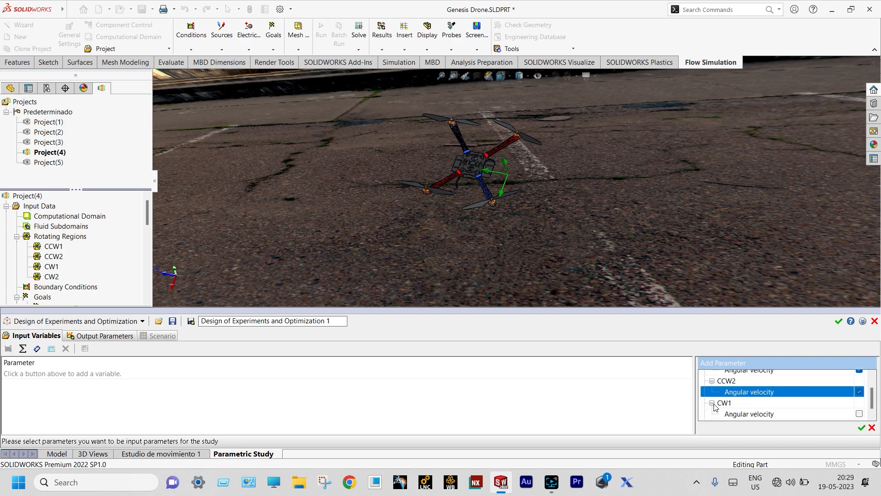
pyautogui.click(860, 413)
pyautogui.click(872, 417)
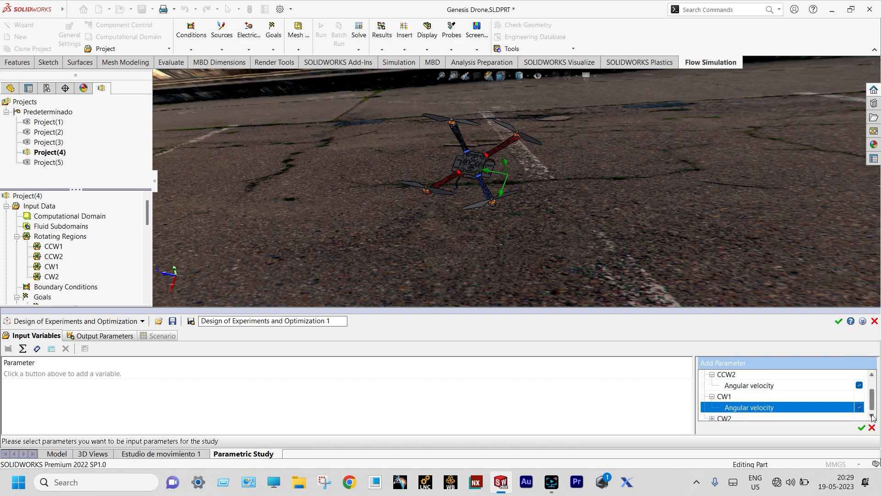
pyautogui.click(712, 415)
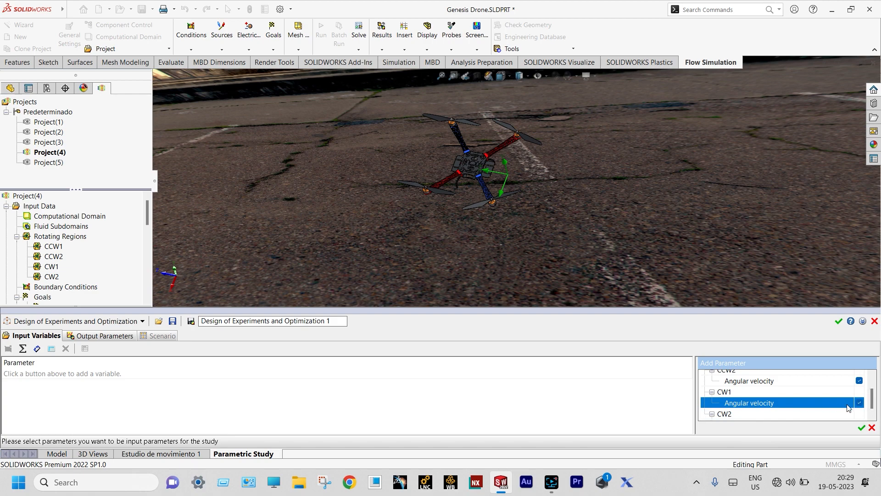
pyautogui.click(872, 416)
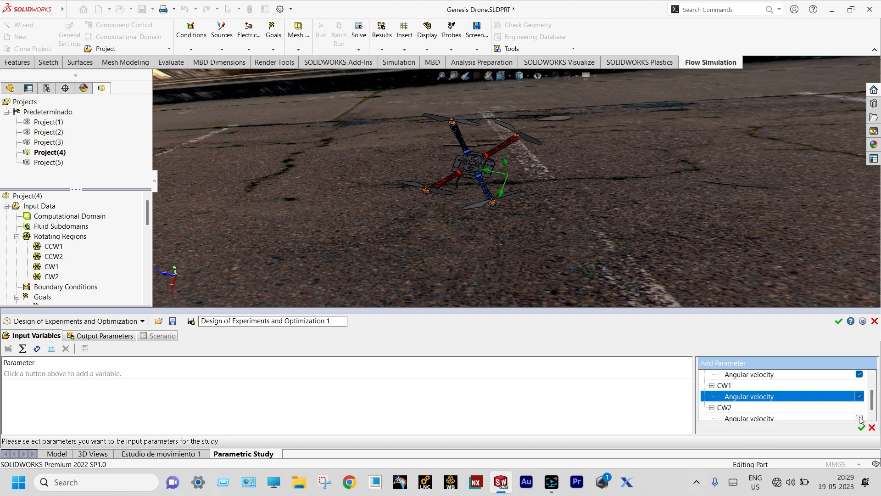
pyautogui.click(860, 418)
pyautogui.click(862, 427)
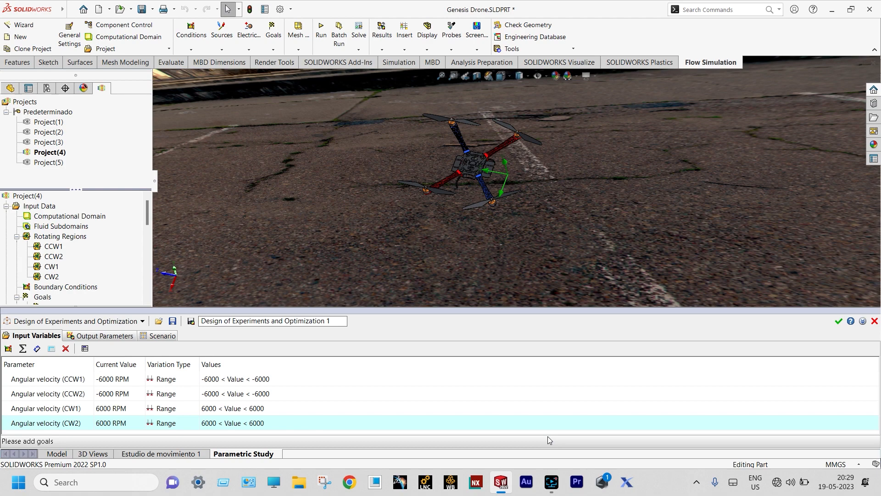
# Set the CCW1 and CCW2 angular velocity ranges to -10000 to -6000 RPM
pyautogui.click(207, 383)
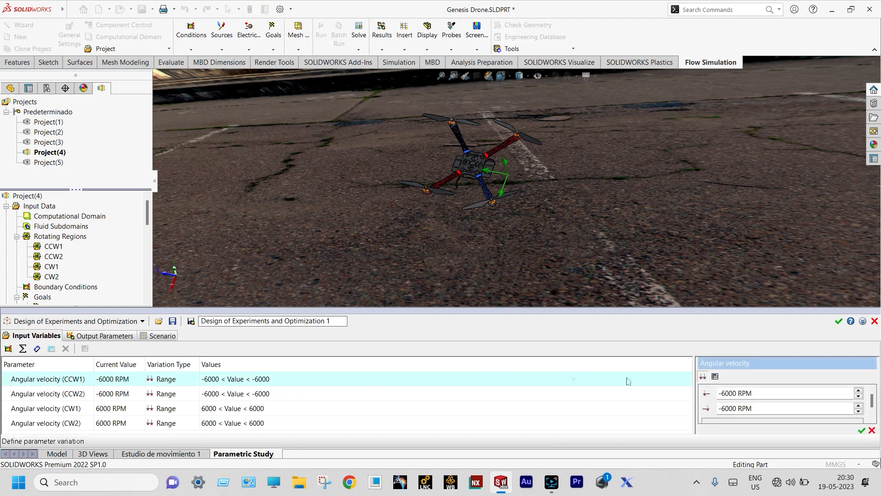
pyautogui.click(726, 393)
pyautogui.press('BackSpace')
pyautogui.write('10')
pyautogui.click(862, 432)
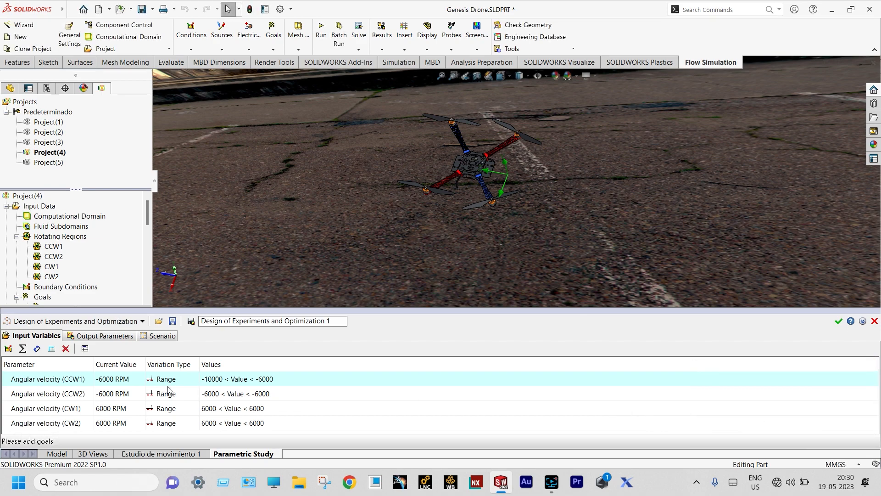
pyautogui.doubleClick(210, 396)
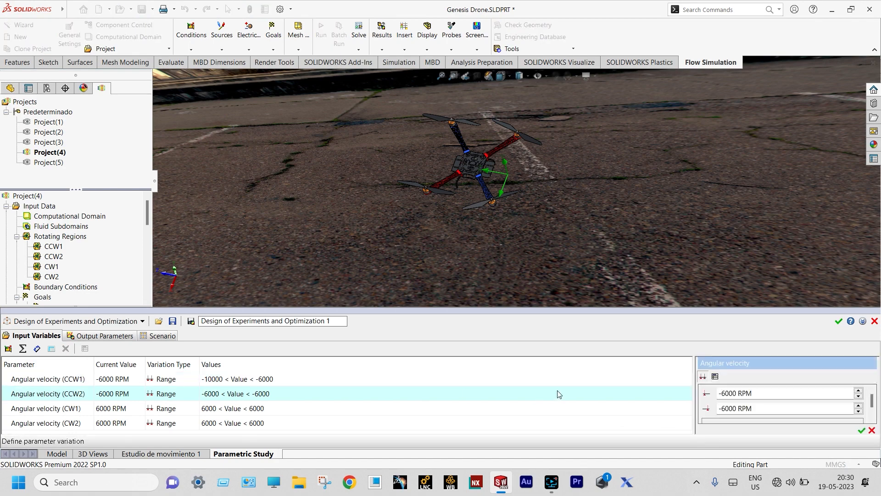
pyautogui.click(726, 393)
pyautogui.press('BackSpace')
pyautogui.write('10')
pyautogui.click(862, 430)
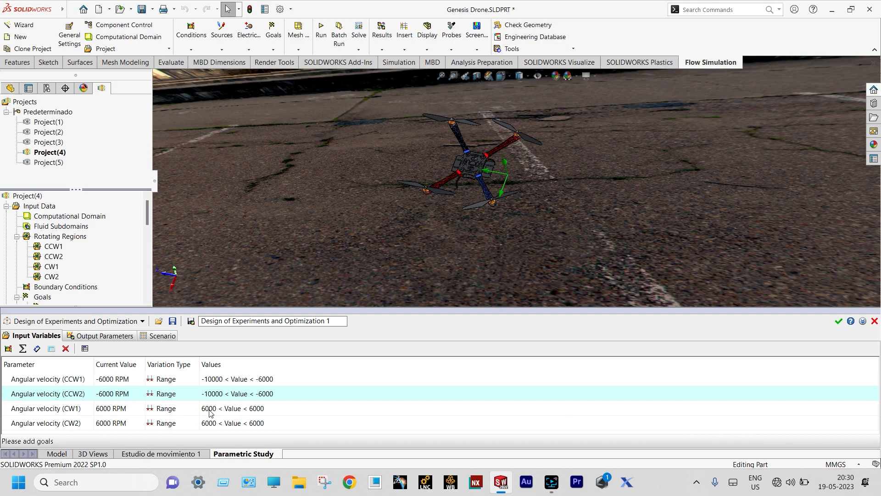
# Set the CW1 and CW2 angular velocity ranges to 6000 to 10000 RPM
pyautogui.click(256, 413)
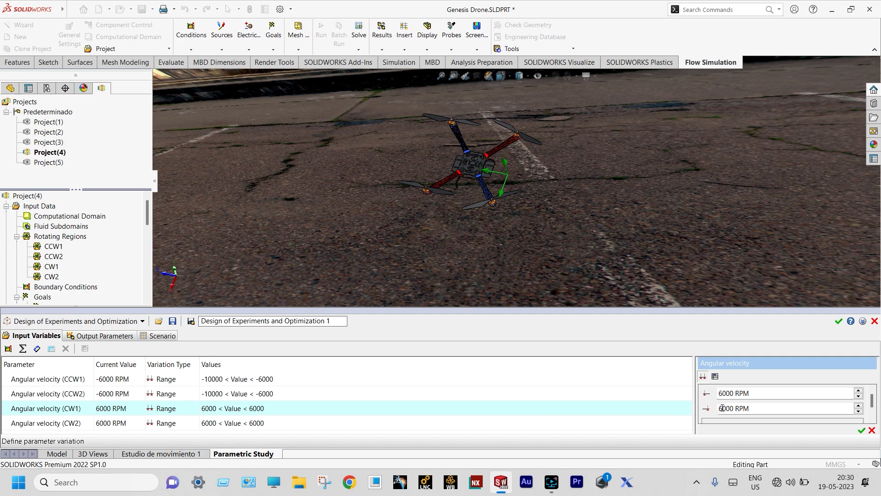
pyautogui.click(723, 408)
pyautogui.press('BackSpace')
pyautogui.write('10')
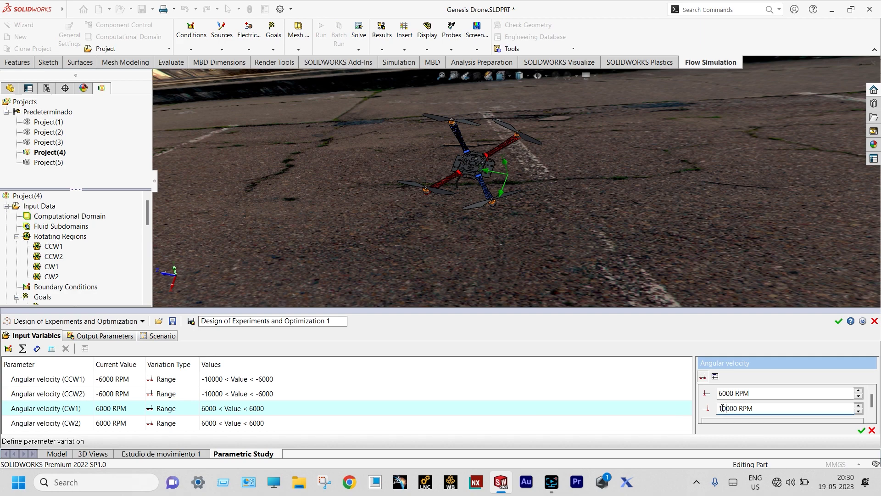
pyautogui.click(862, 430)
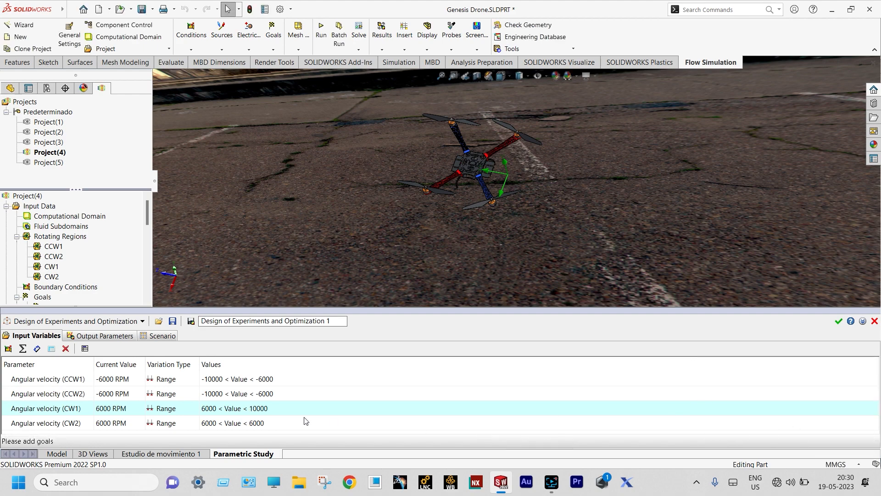
pyautogui.click(230, 424)
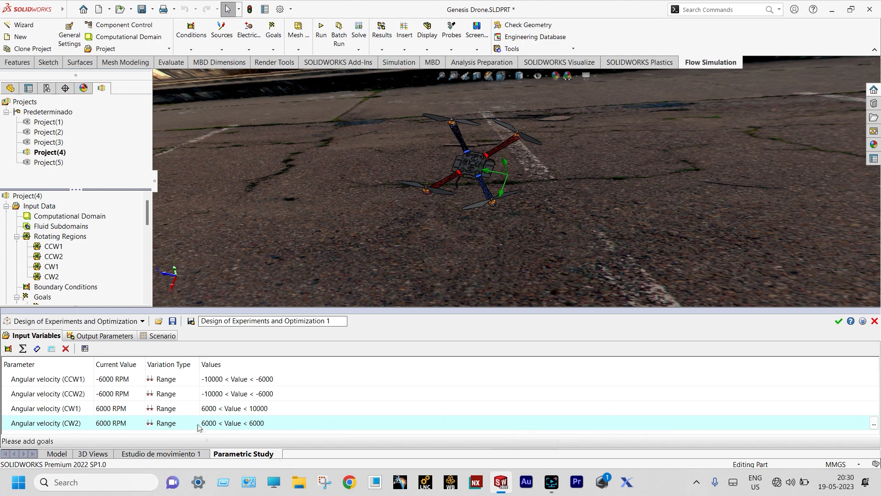
pyautogui.doubleClick(205, 424)
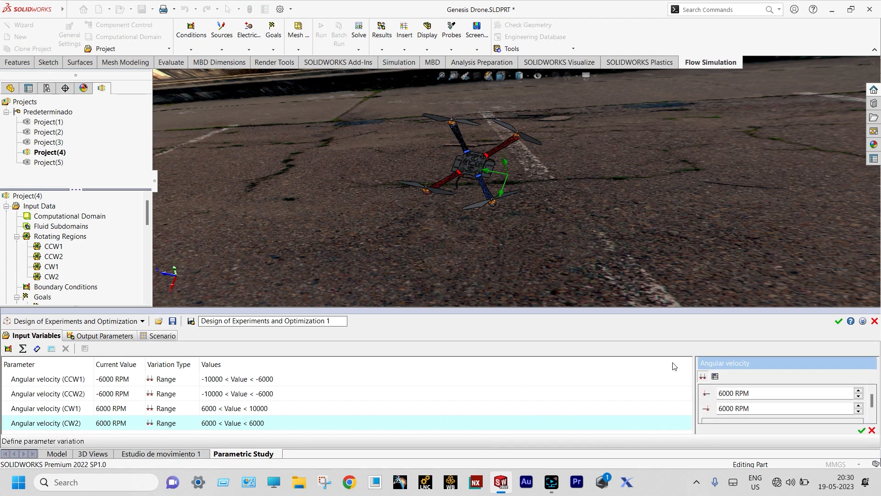
pyautogui.click(726, 407)
pyautogui.press('BackSpace')
pyautogui.press('BackSpace')
pyautogui.write('100')
pyautogui.click(863, 431)
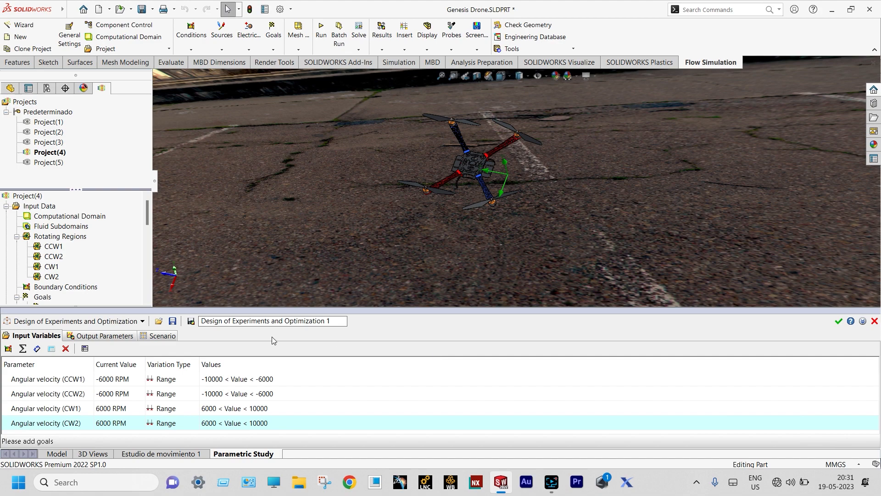
# Add all project goals as output parameters, then view the Scenario with 20 experiments
pyautogui.click(119, 337)
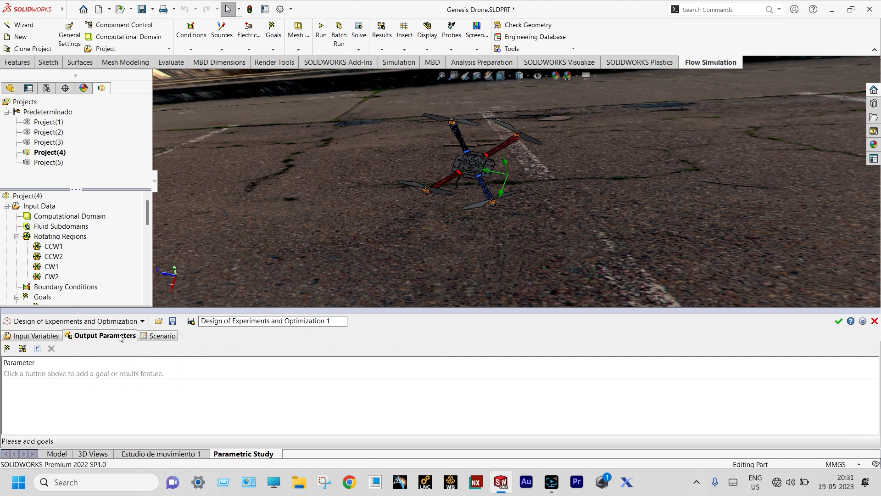
pyautogui.click(7, 349)
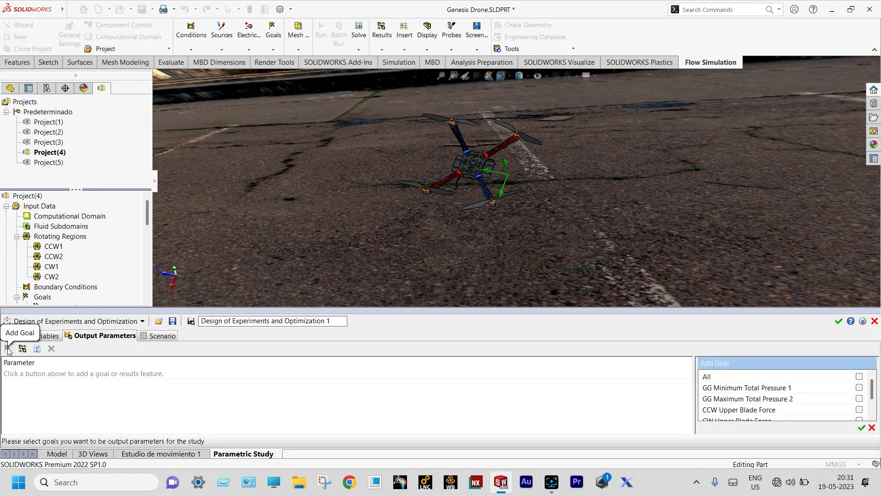
pyautogui.click(860, 377)
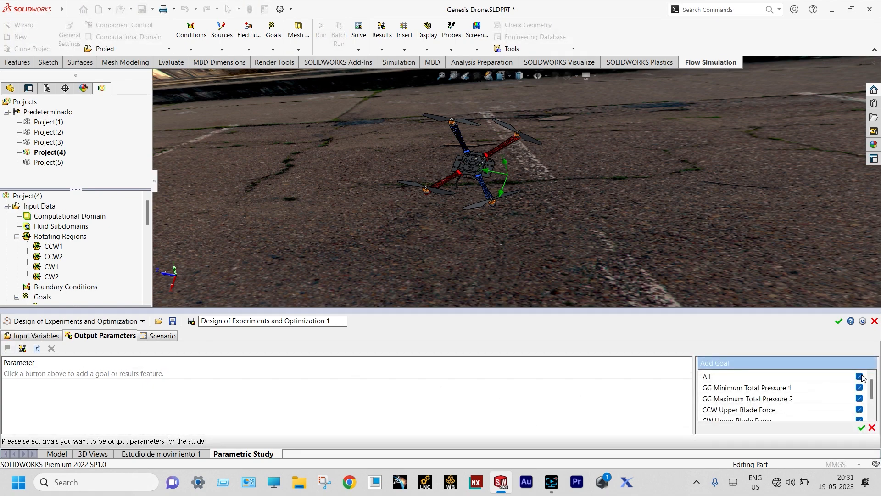
pyautogui.click(861, 427)
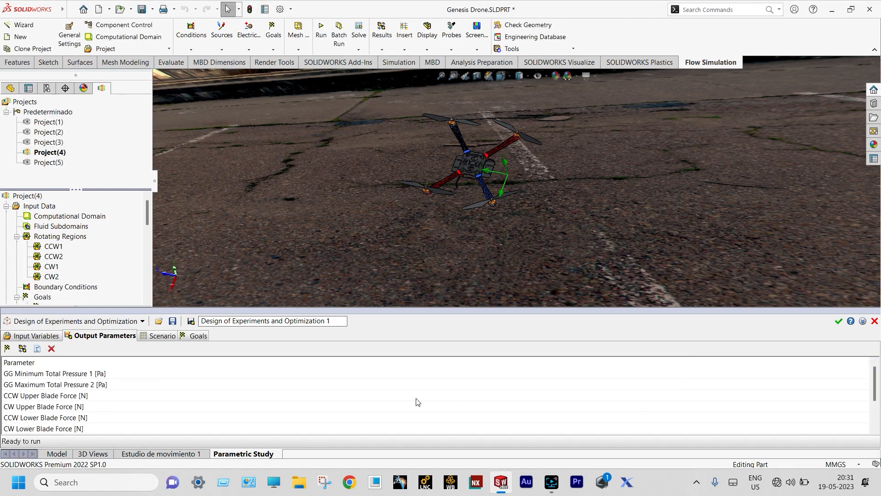
pyautogui.click(168, 338)
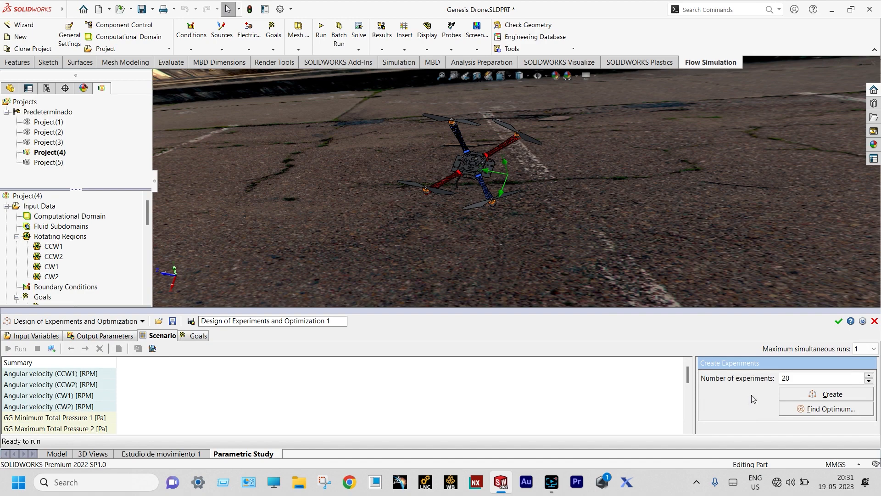
# Create the 20 RPM experiments, review the table, and cancel the study without saving
pyautogui.click(814, 399)
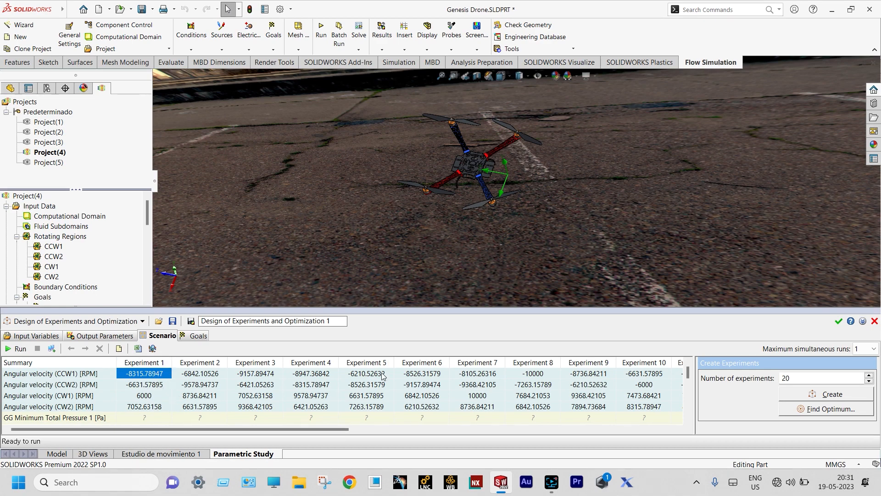
pyautogui.moveTo(689, 370)
pyautogui.mouseDown()
pyautogui.moveTo(688, 381)
pyautogui.moveTo(687, 362)
pyautogui.mouseUp()
pyautogui.click(875, 321)
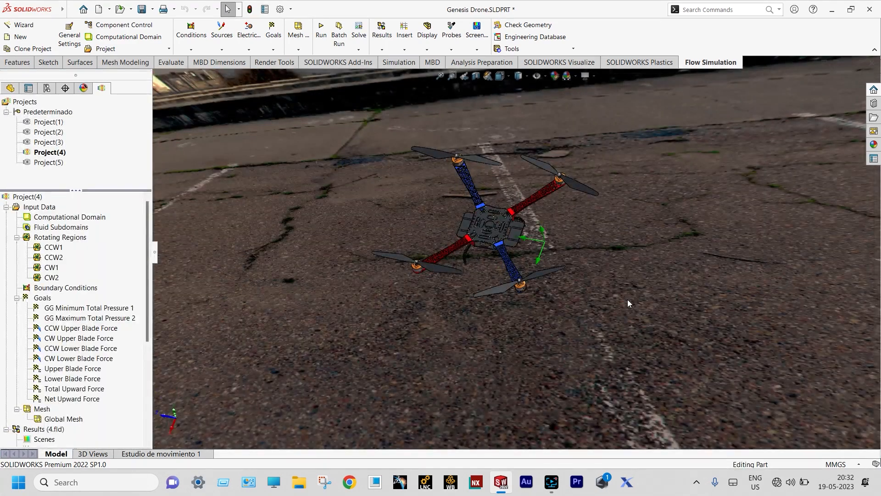